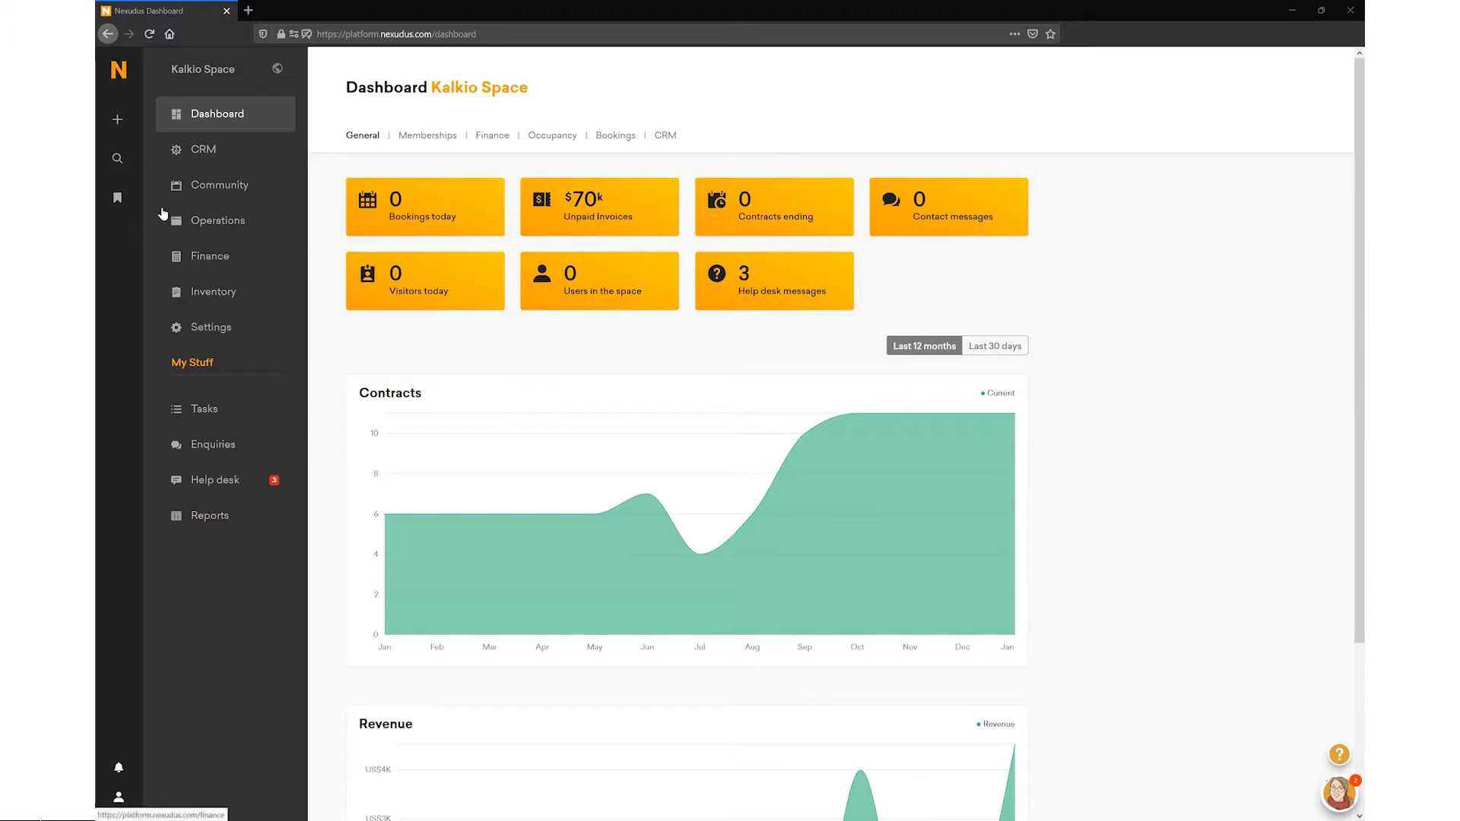
Step: Search everything for the customer by first name and open the customer's profile
click(117, 161)
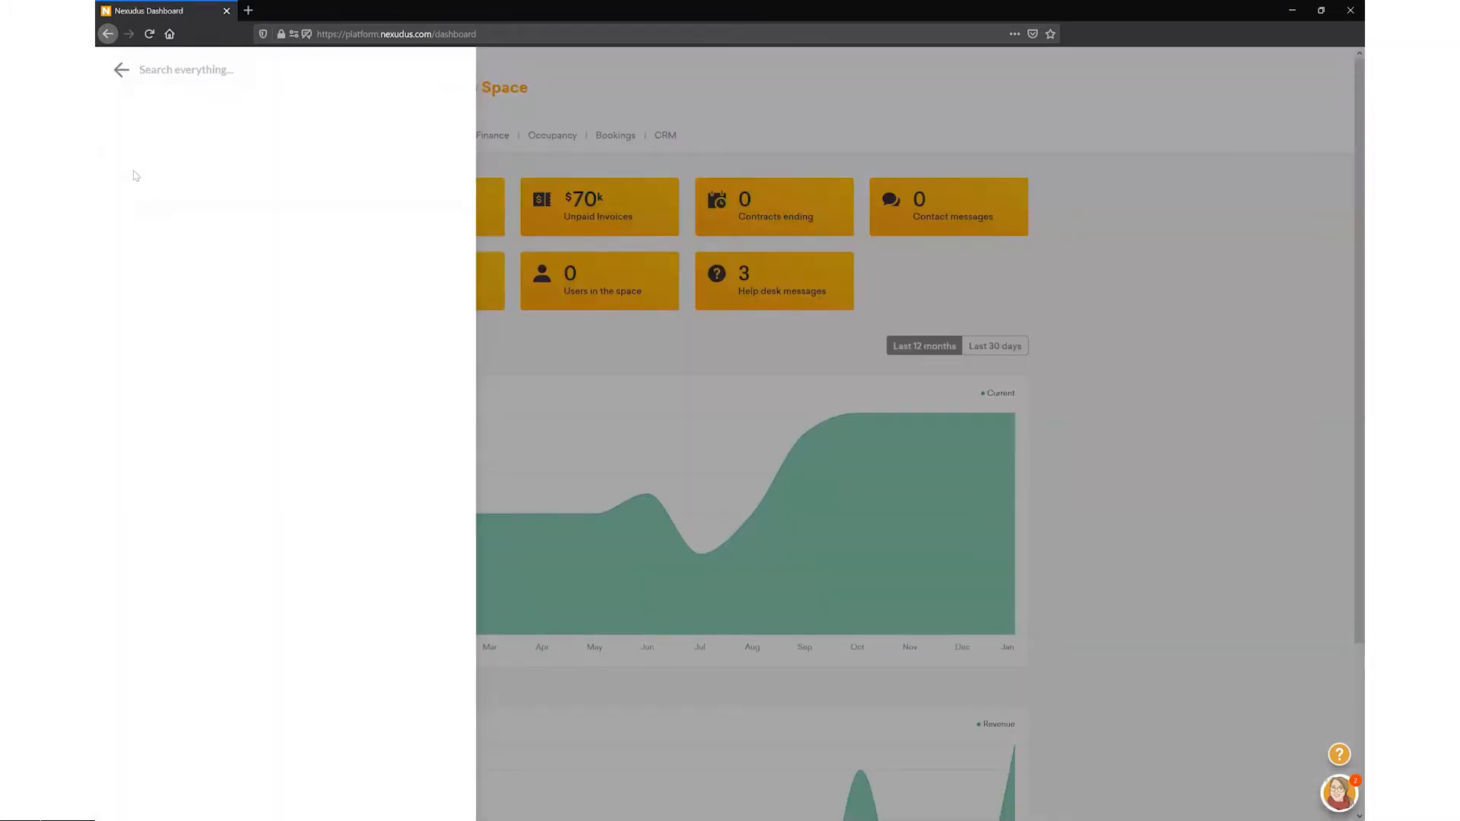
text(kierm)
key(BackSpace)
text(am)
click(157, 119)
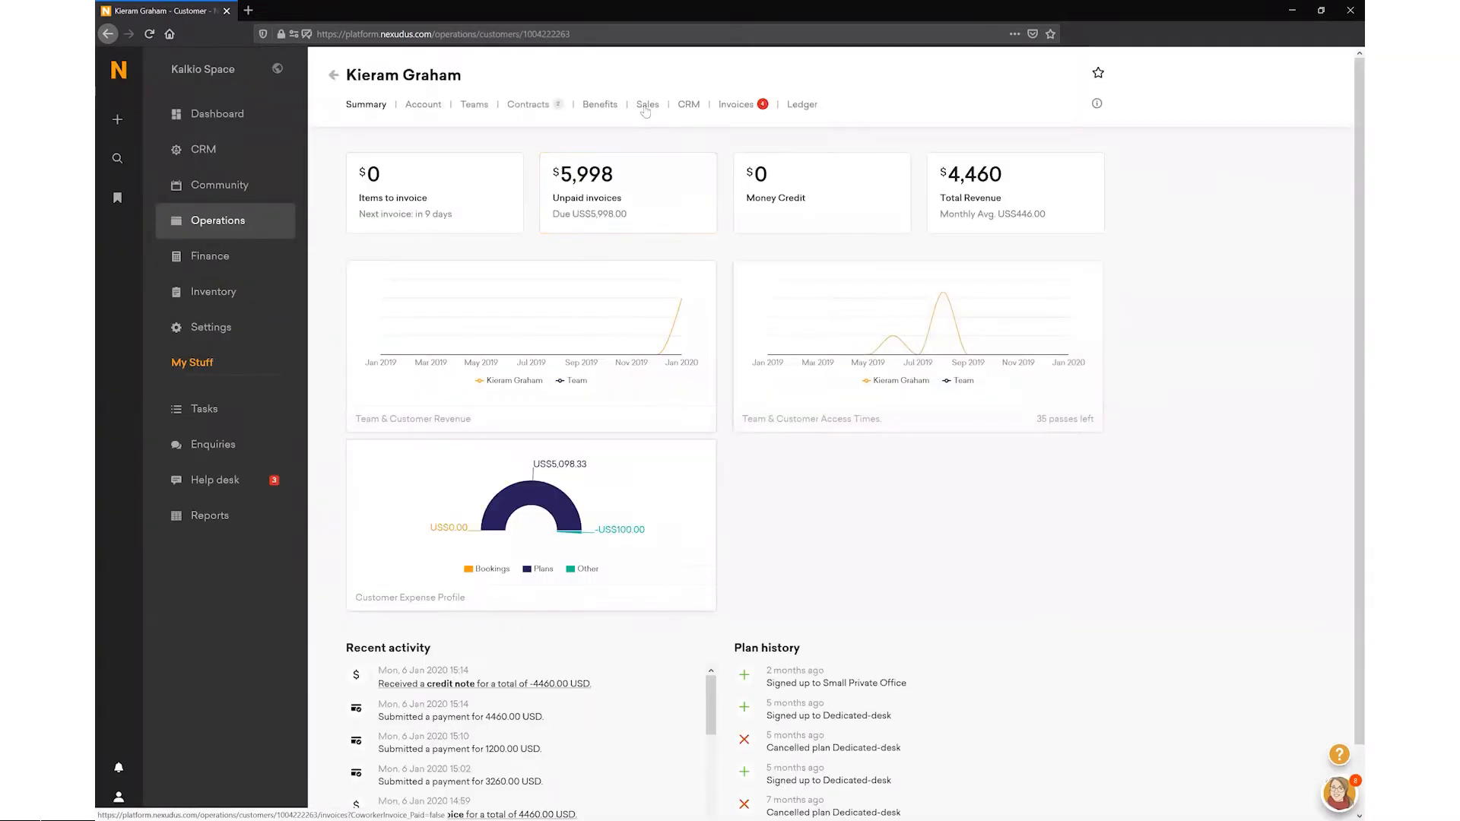
Step: Start a new product sale for the customer with the 10 Day Pass and set it to activate now
click(513, 164)
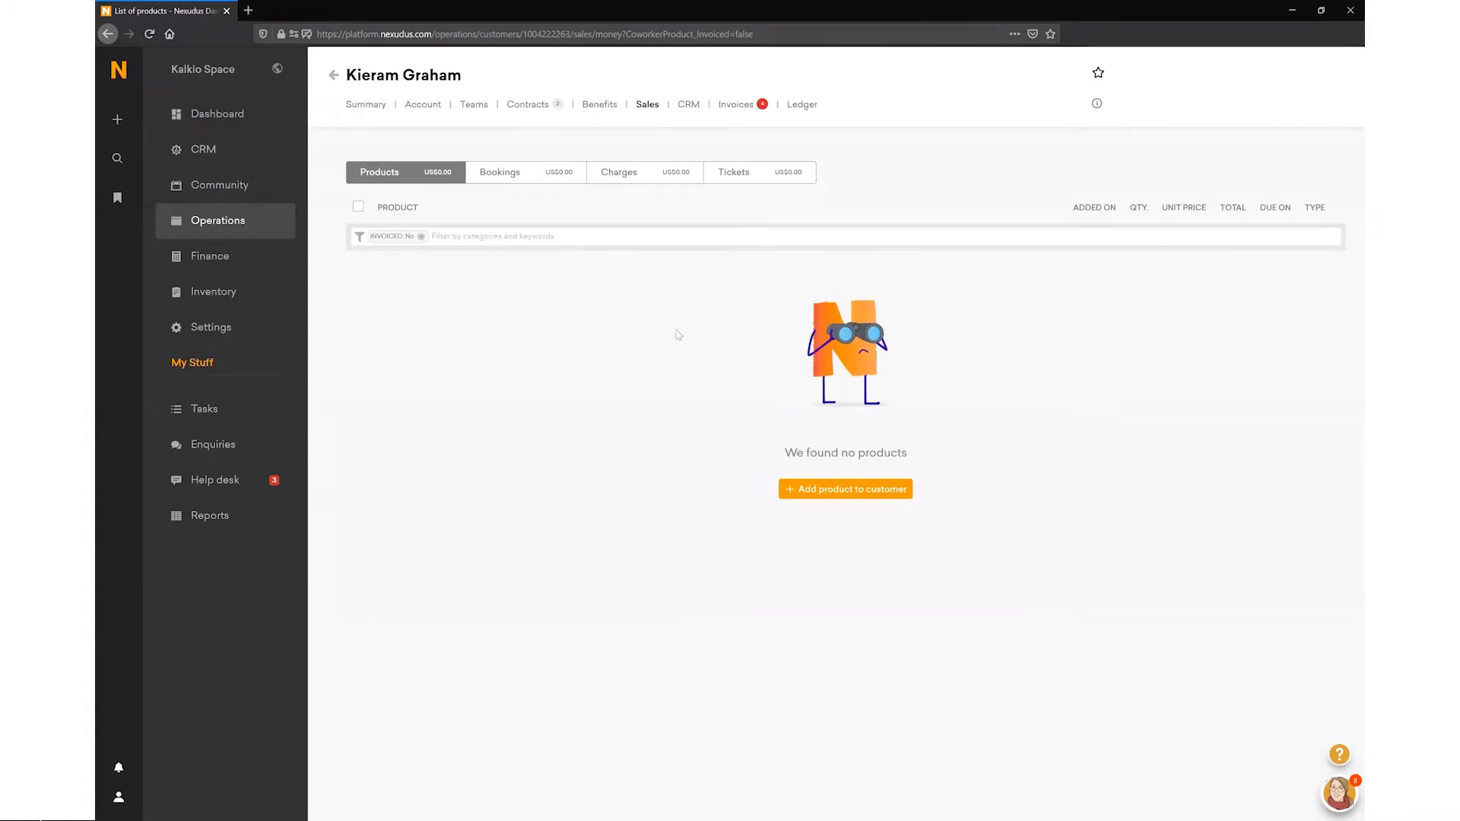
click(845, 496)
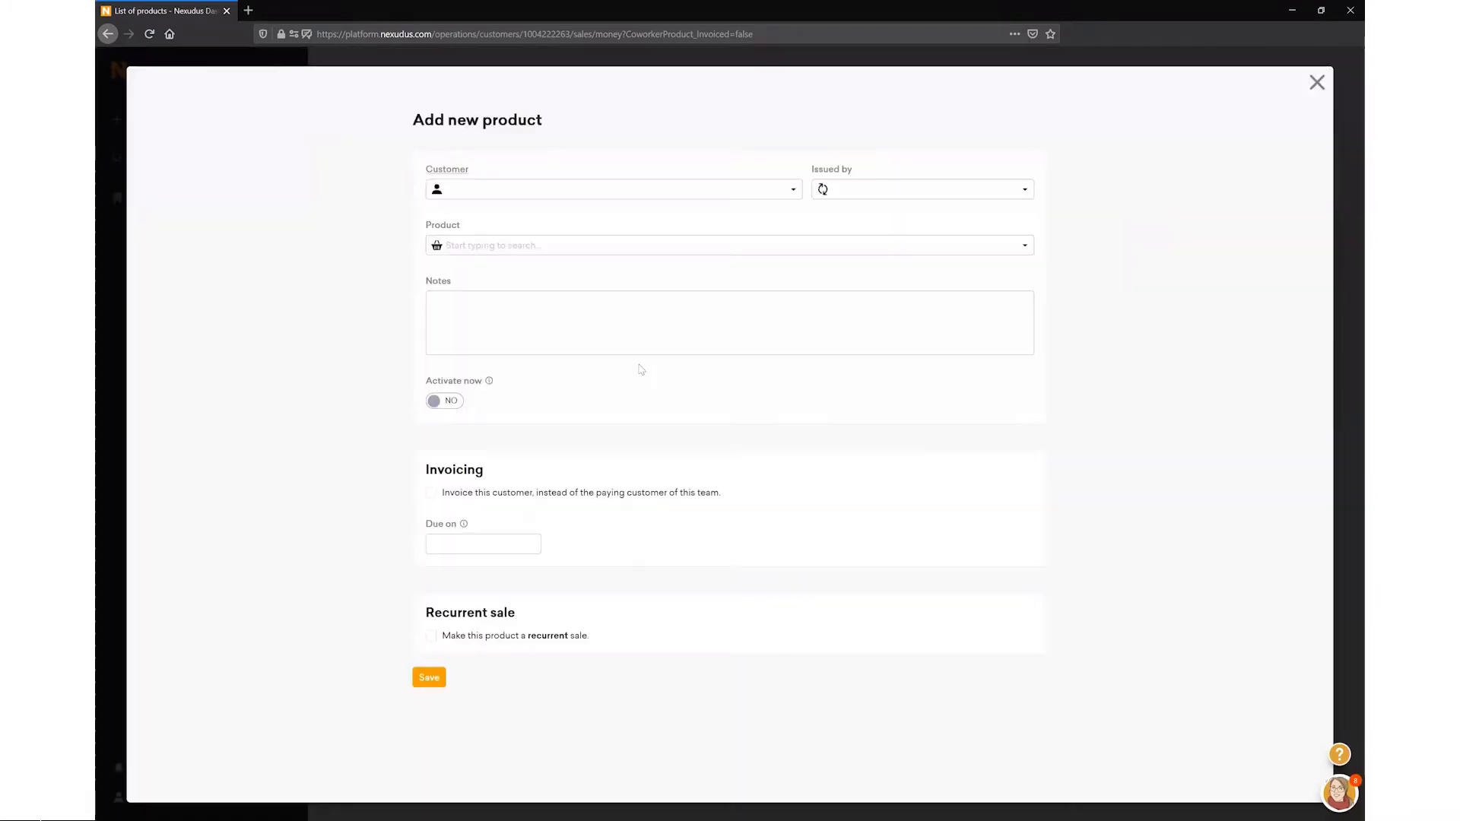
click(533, 246)
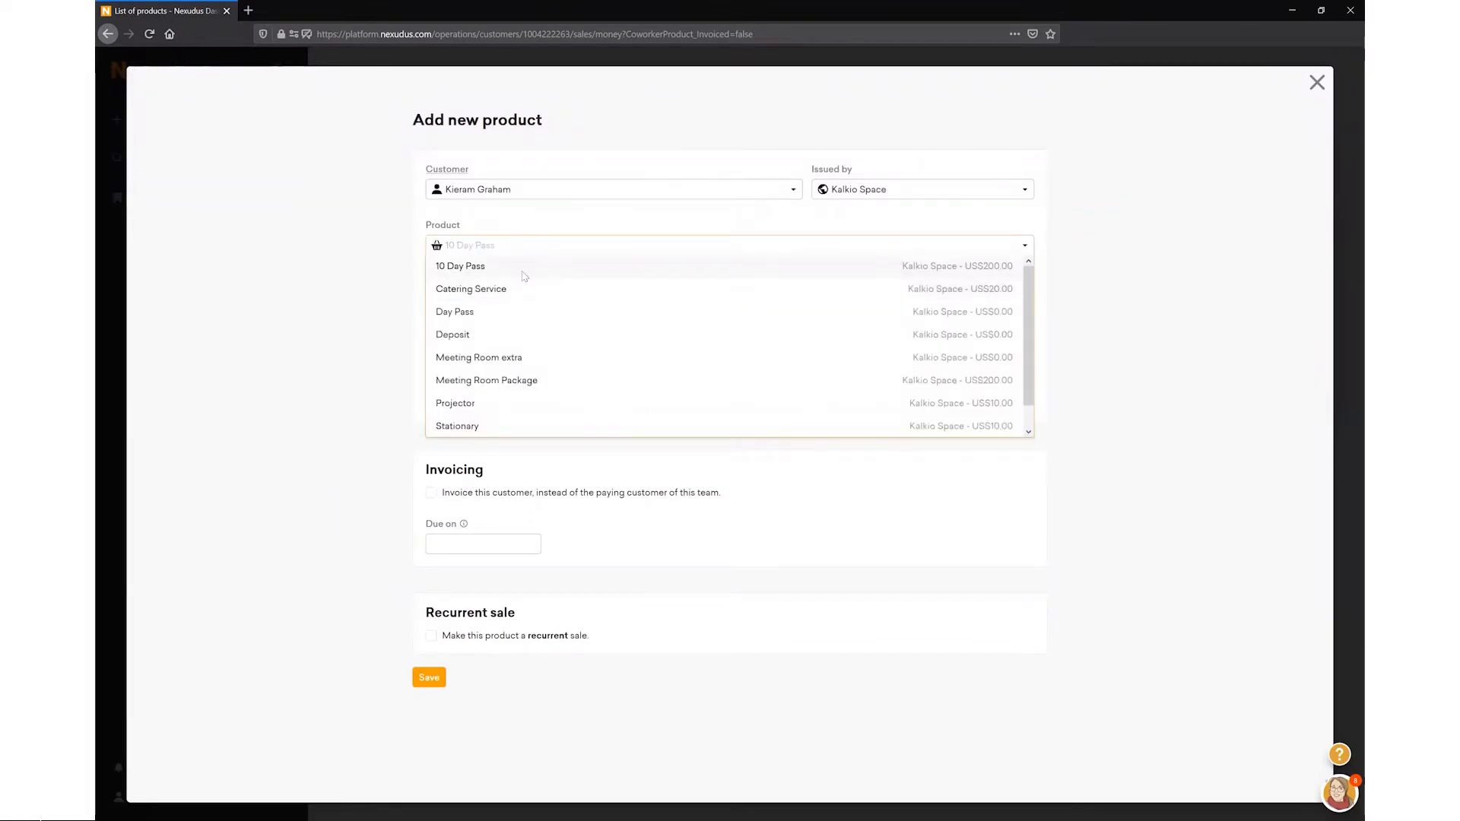
click(524, 268)
click(446, 409)
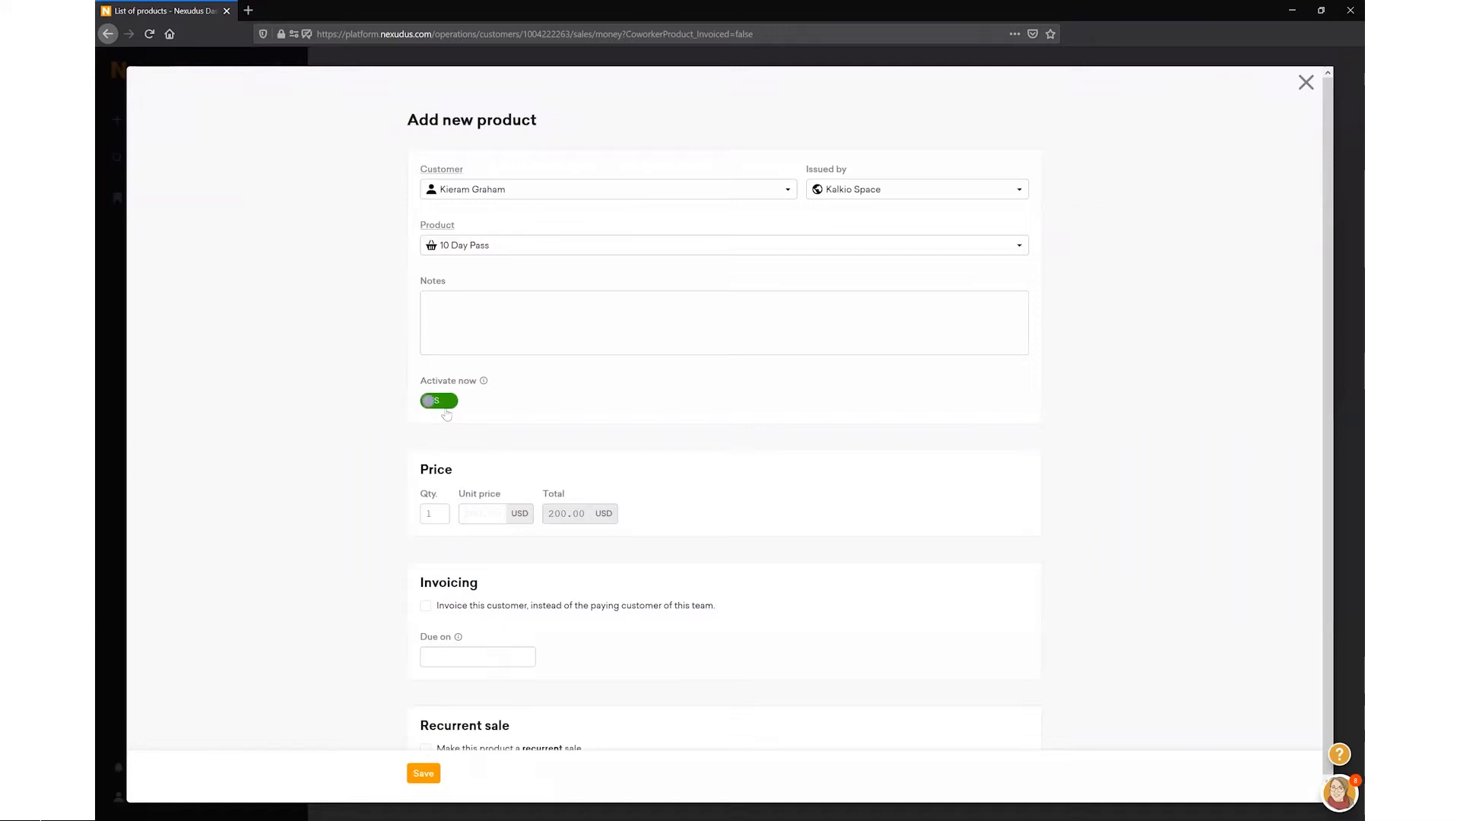
scroll(448, 414, down, 1)
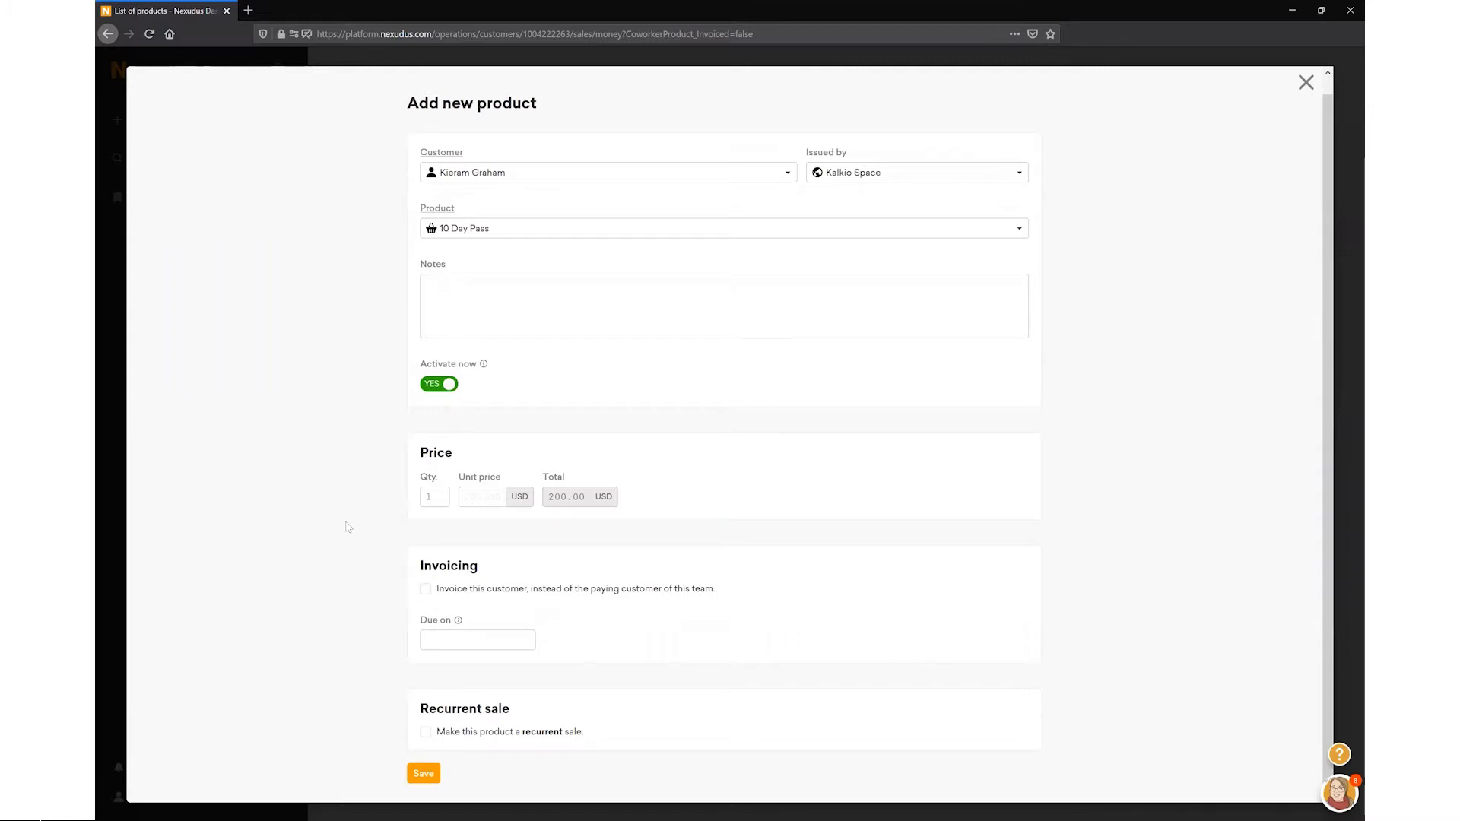
click(425, 597)
click(425, 597)
click(425, 735)
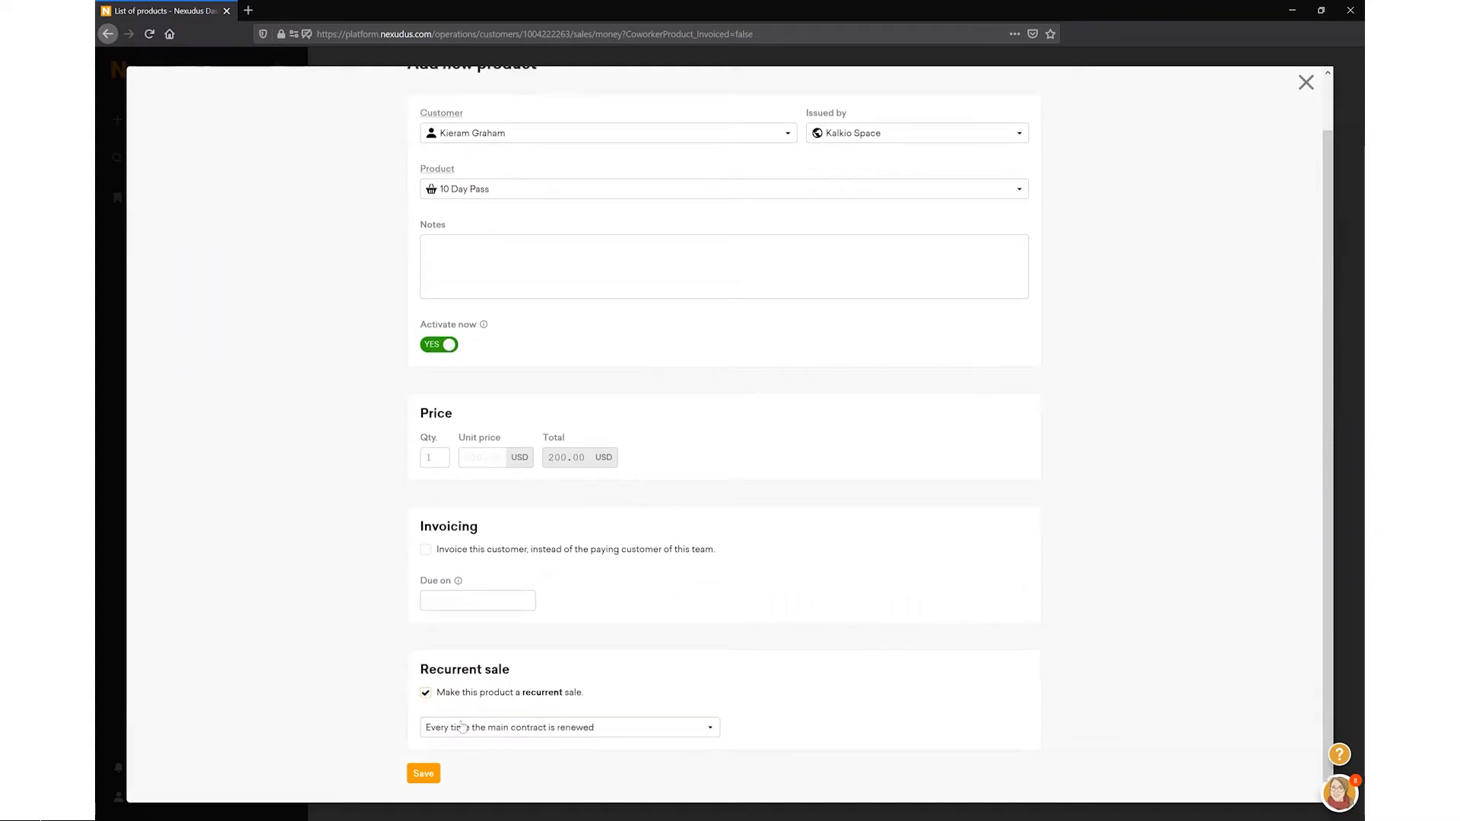
click(487, 732)
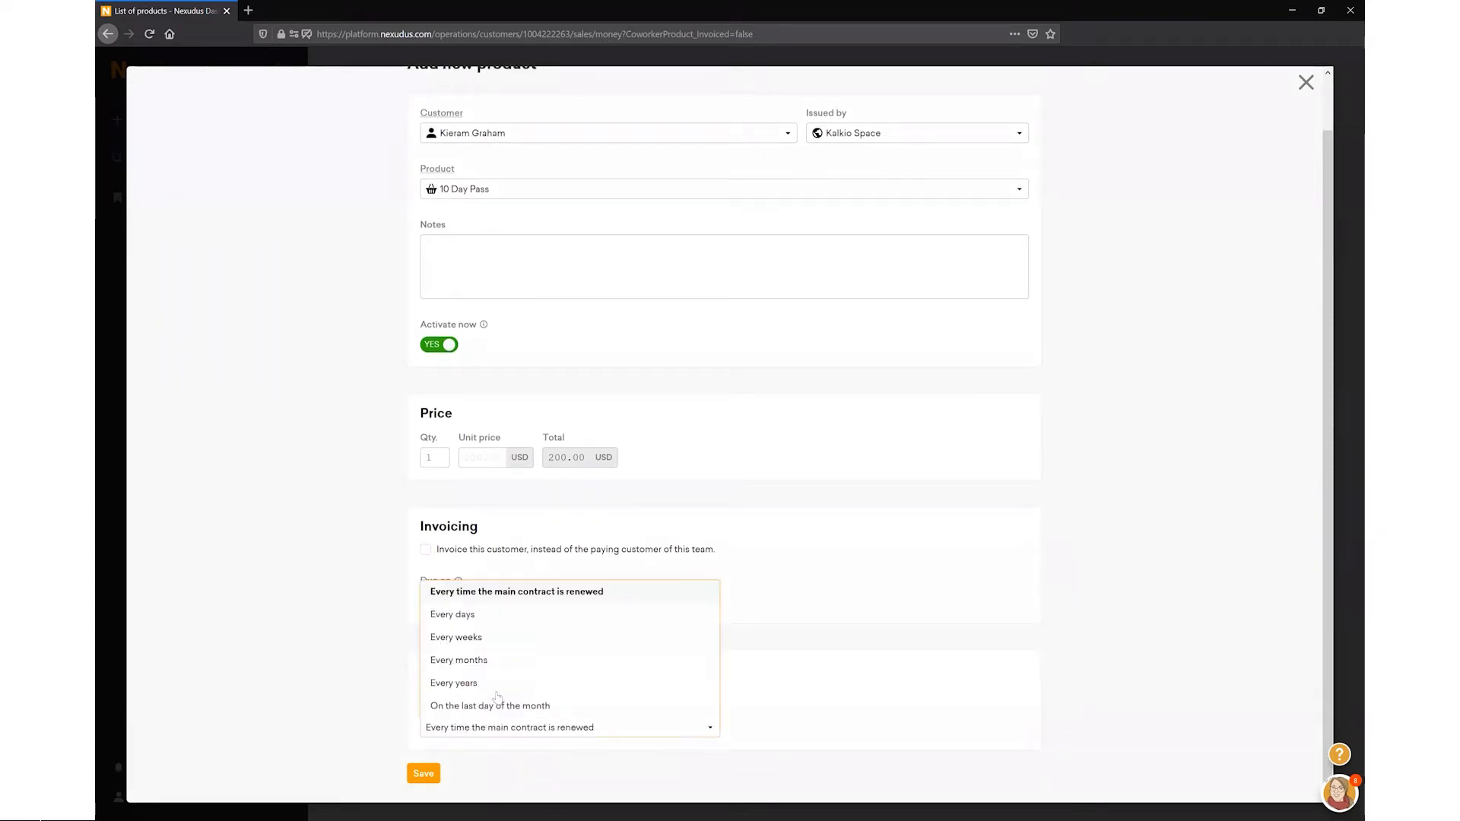
click(528, 593)
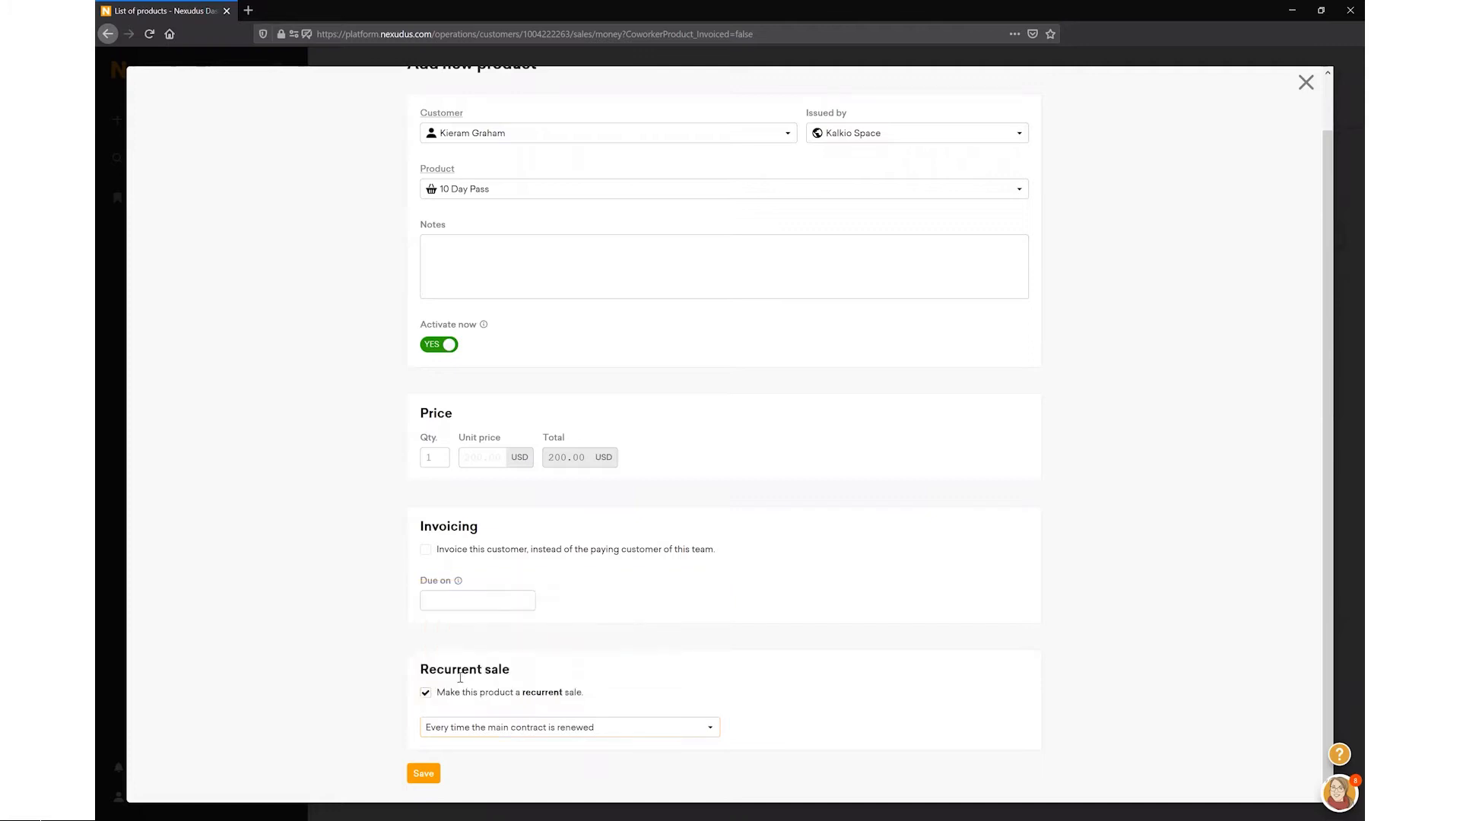
click(426, 694)
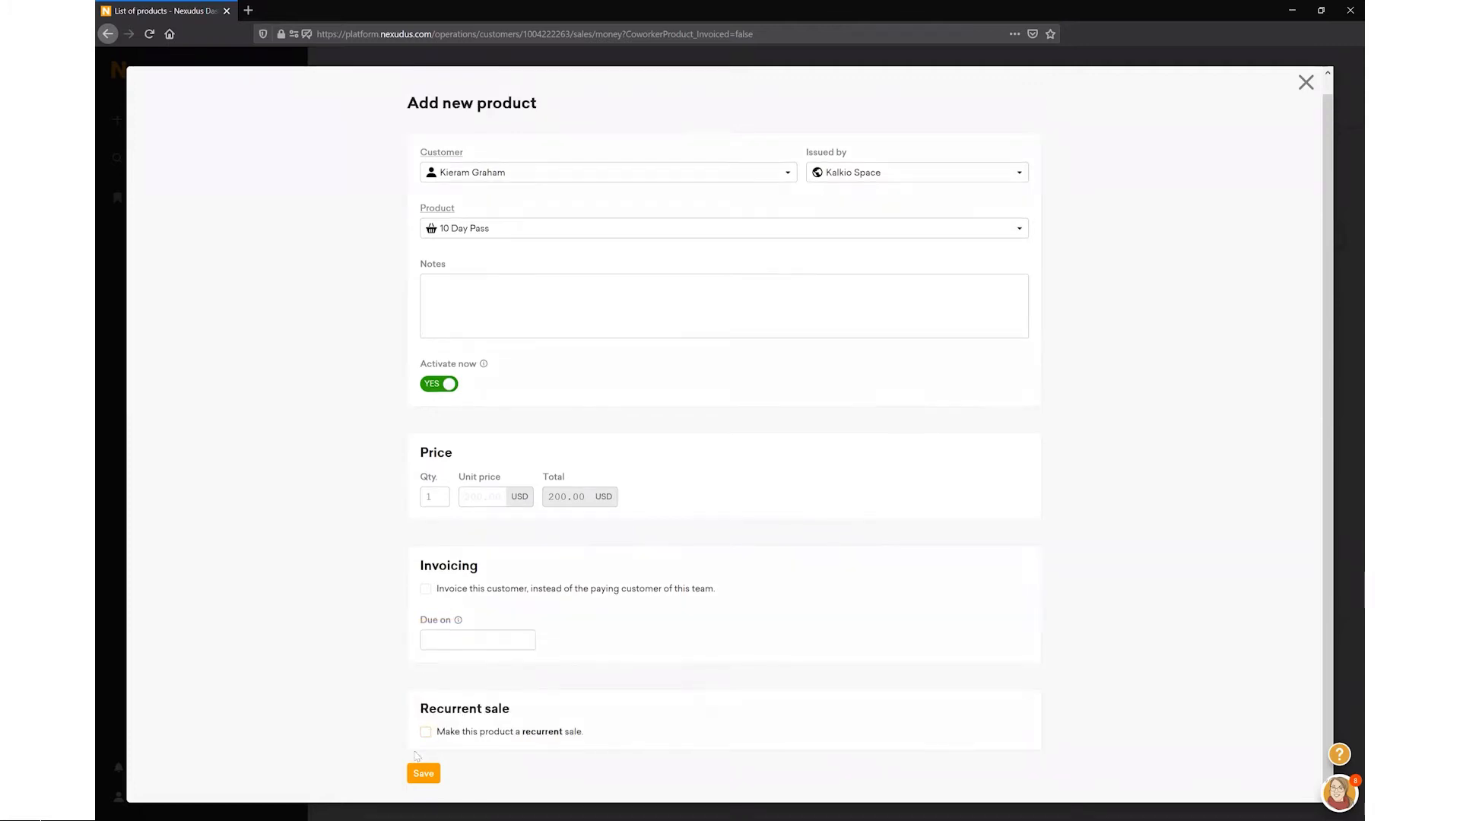
Step: Save the 10 Day Pass sale and open the customer's list of charges
click(414, 781)
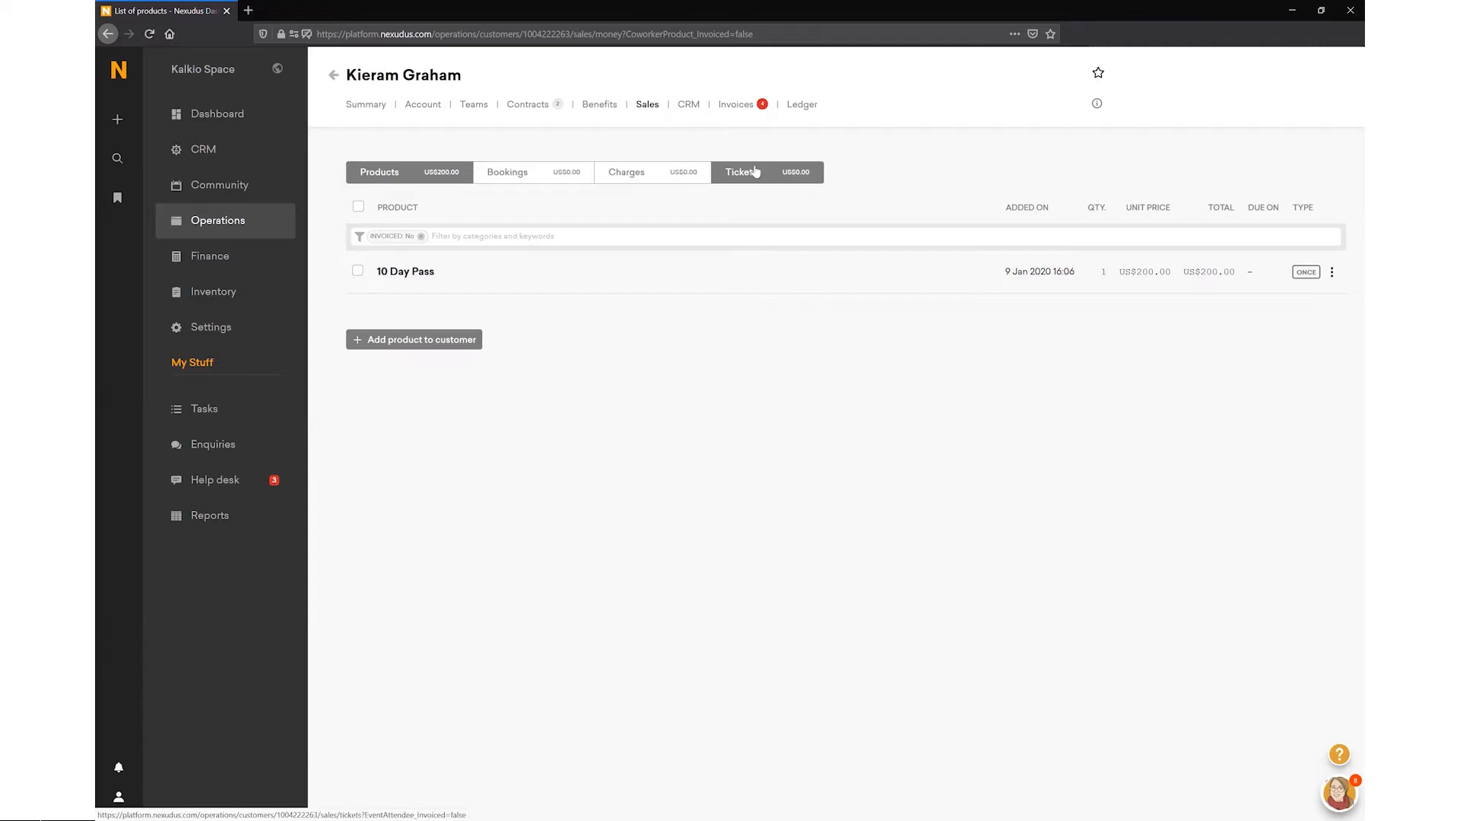
click(645, 177)
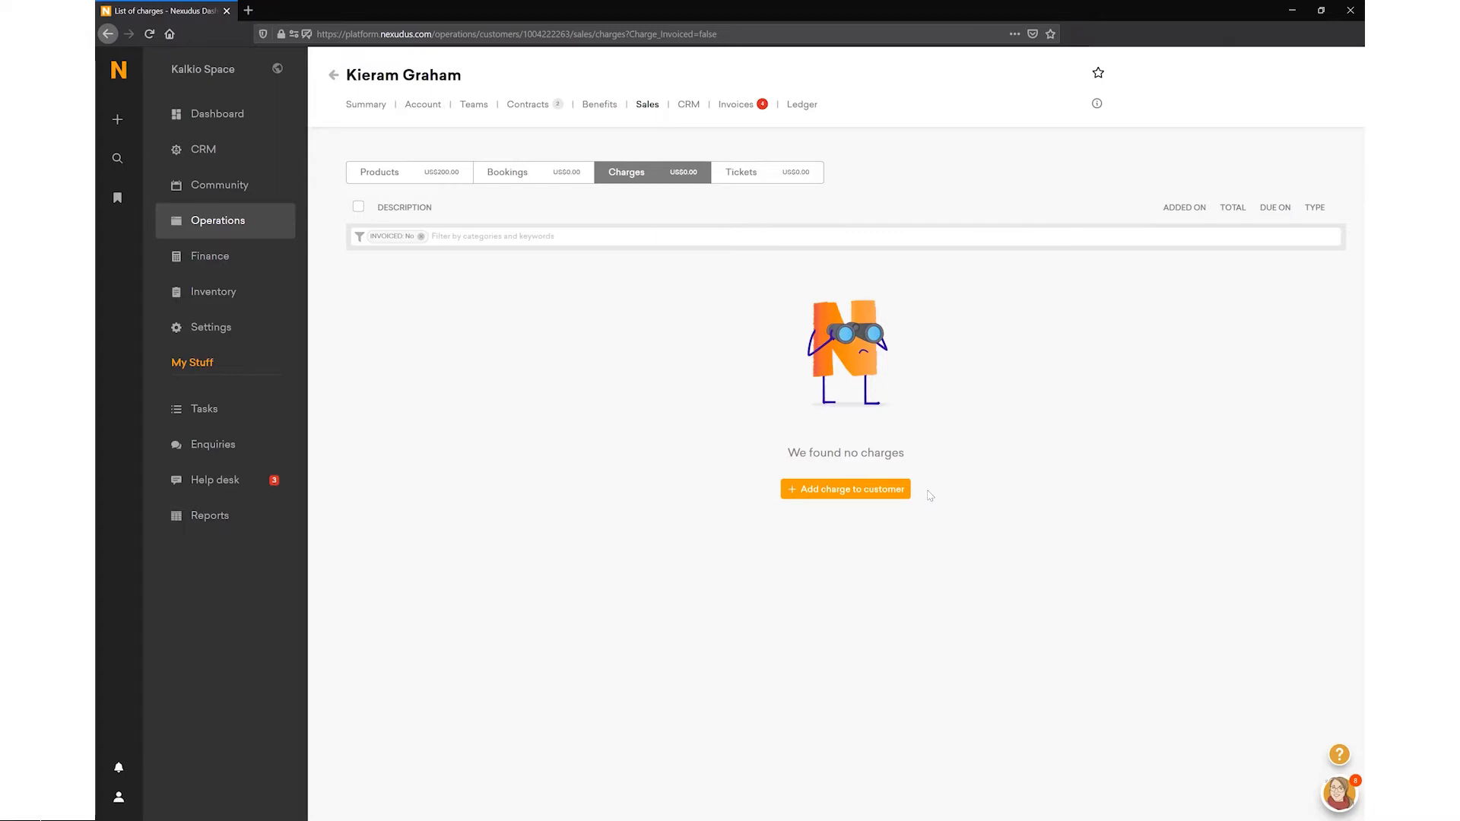
Step: Add and save a customer charge of 1,500.00 USD with the description "Damaged Screen"
click(893, 498)
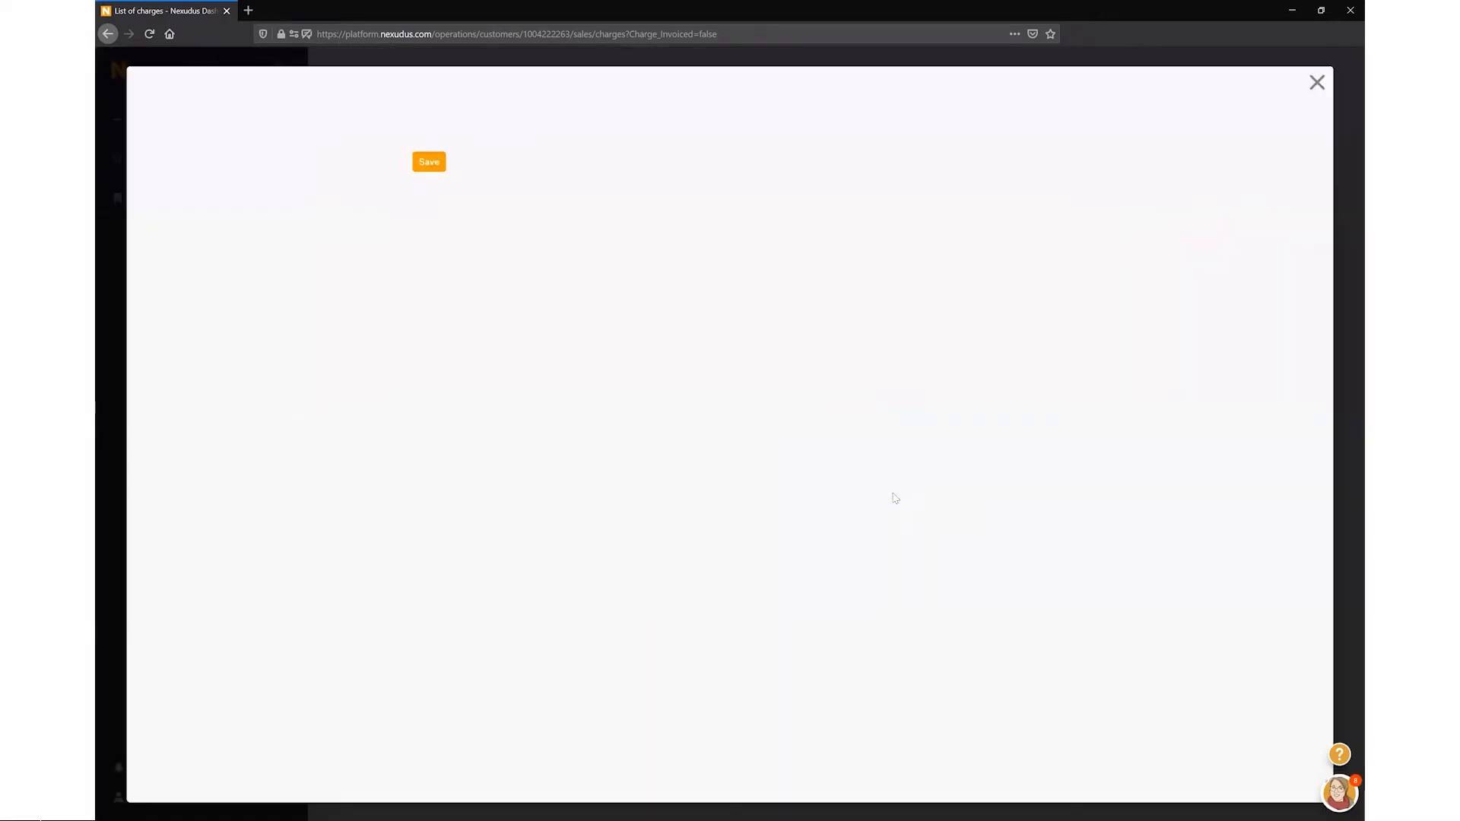
click(448, 251)
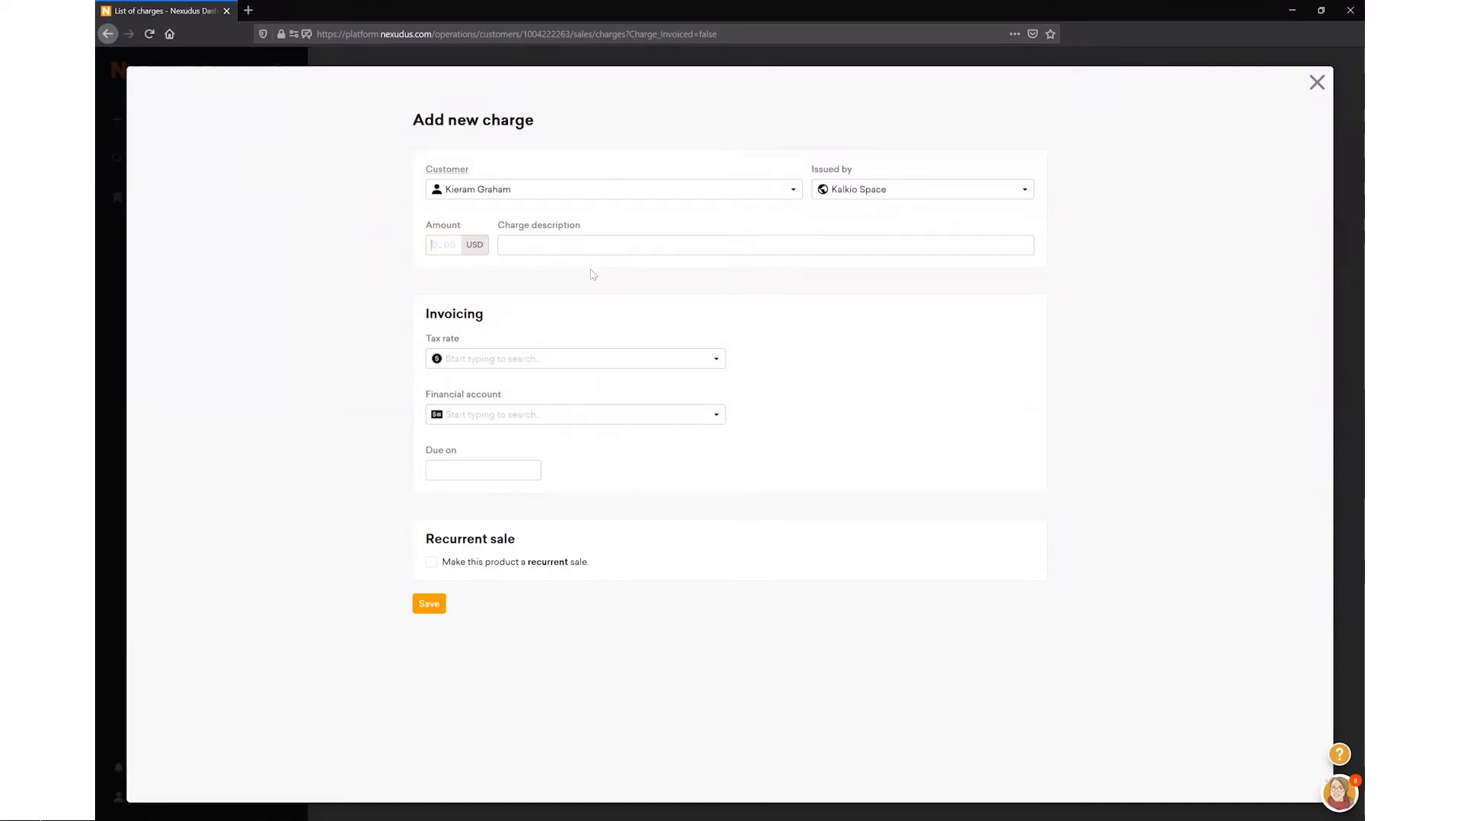
text(1500)
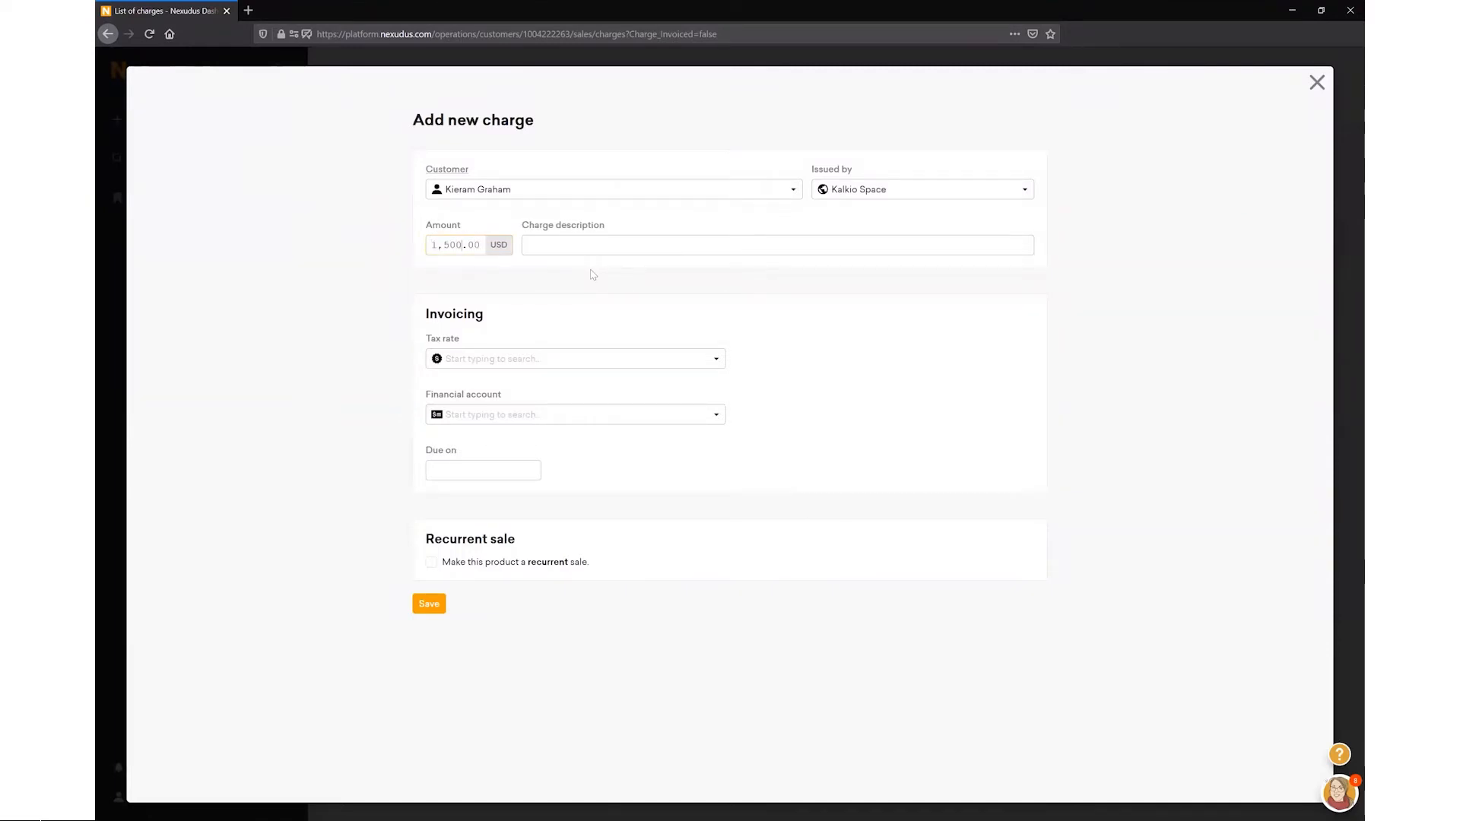
text(Damaged Screen)
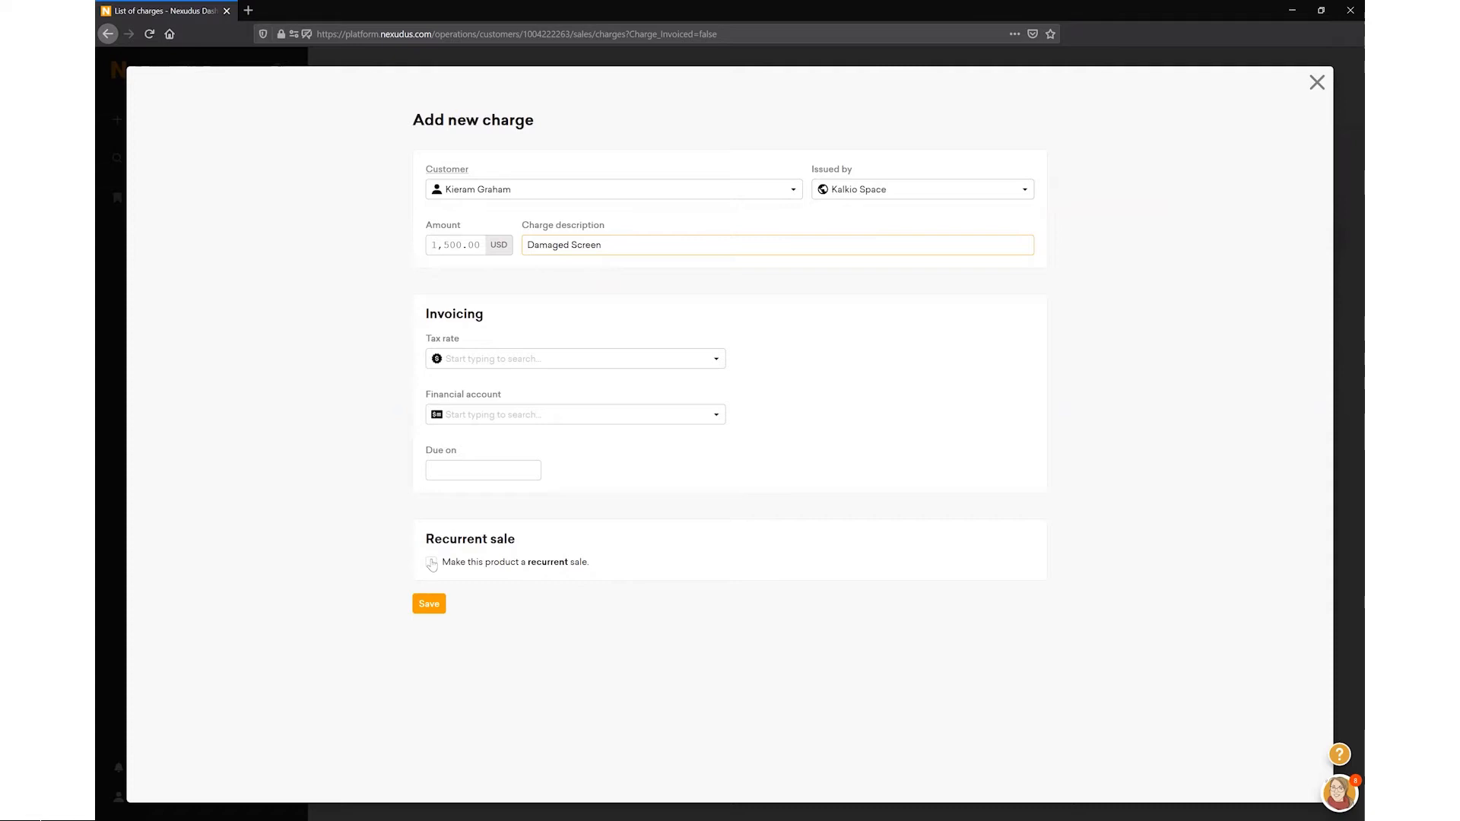
click(428, 605)
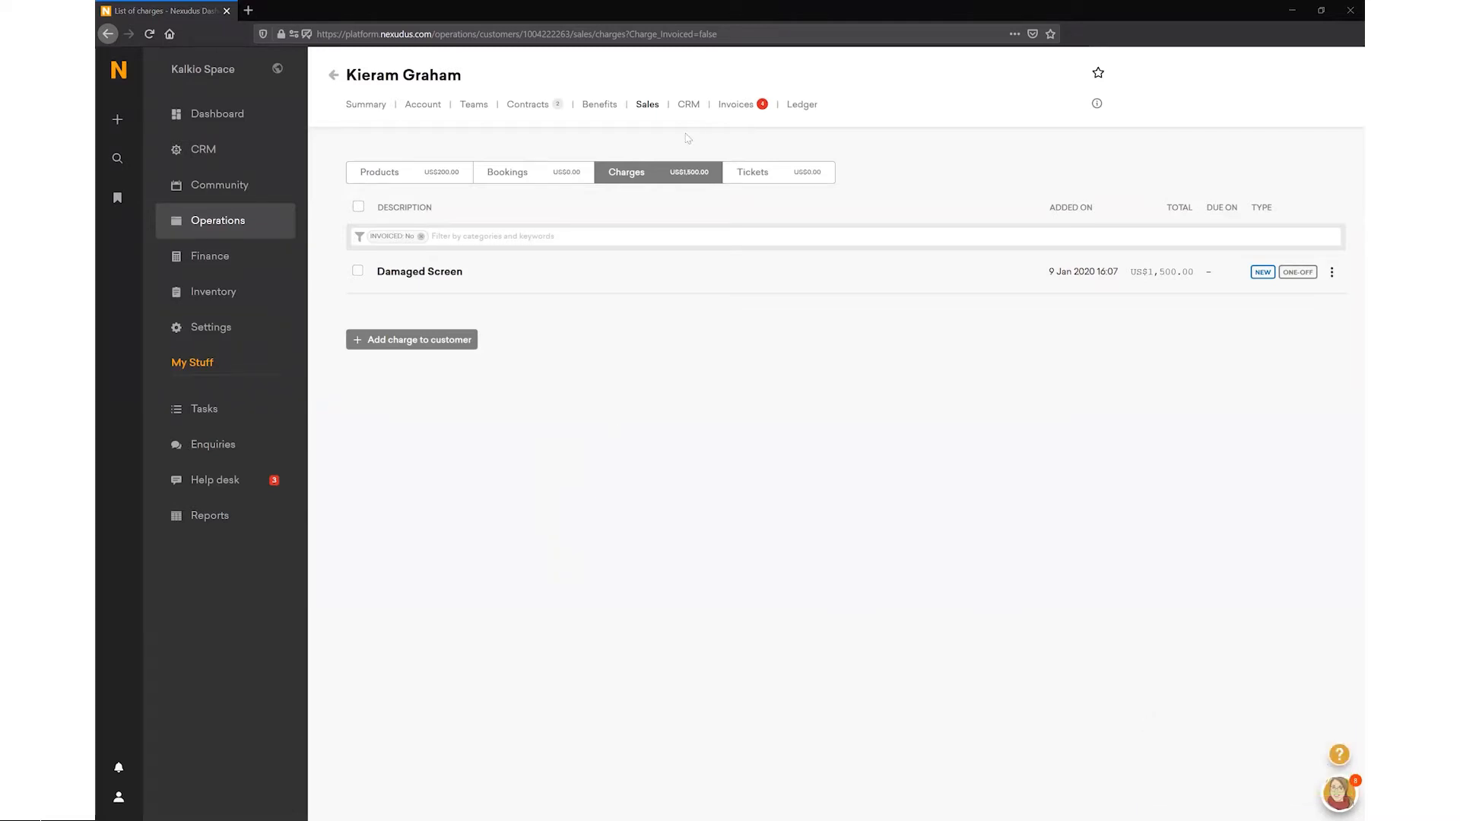
Step: Start a new invoice from the customer's invoices and review its options and included charges
click(743, 113)
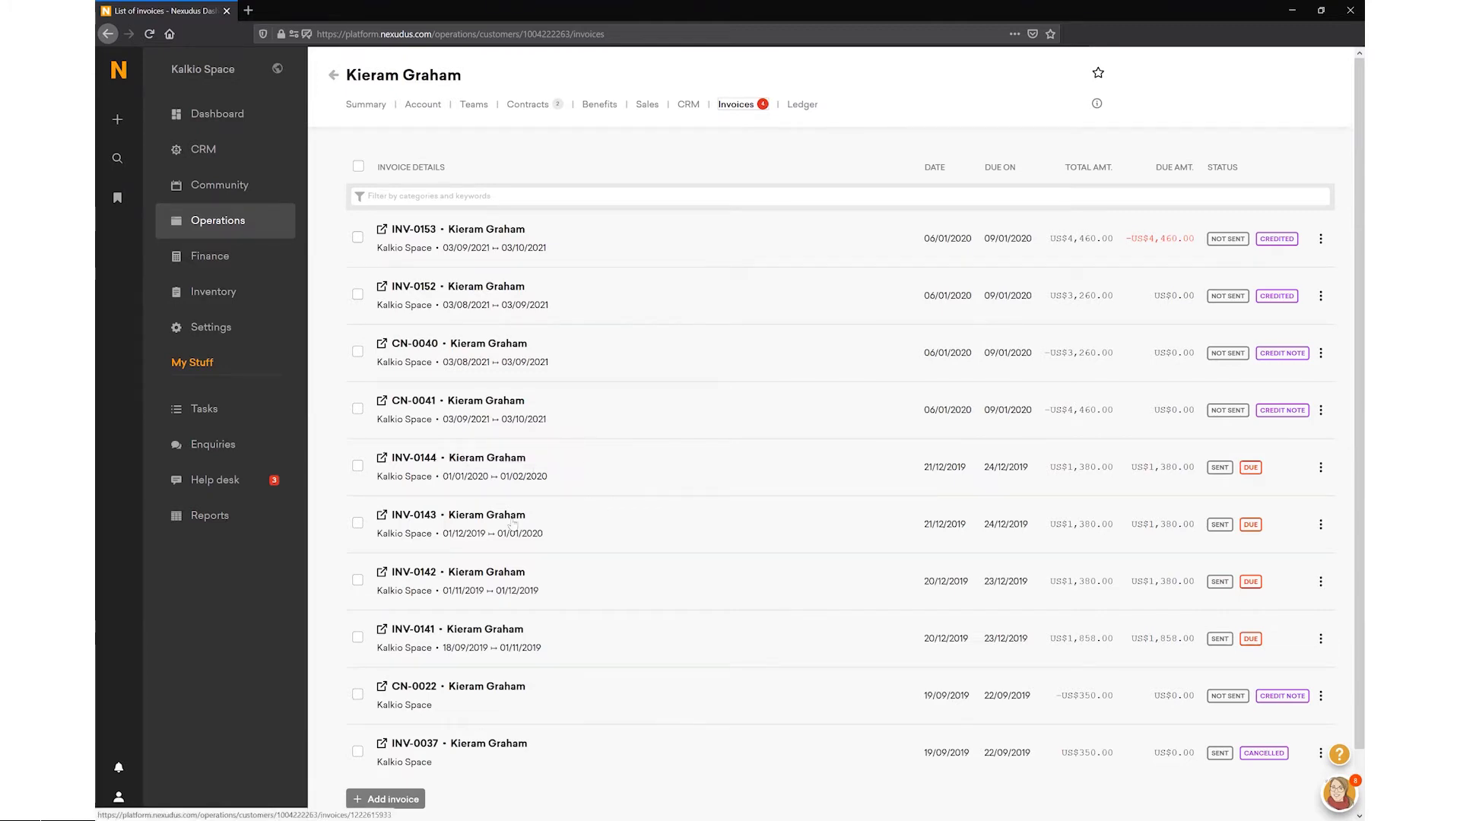
click(407, 799)
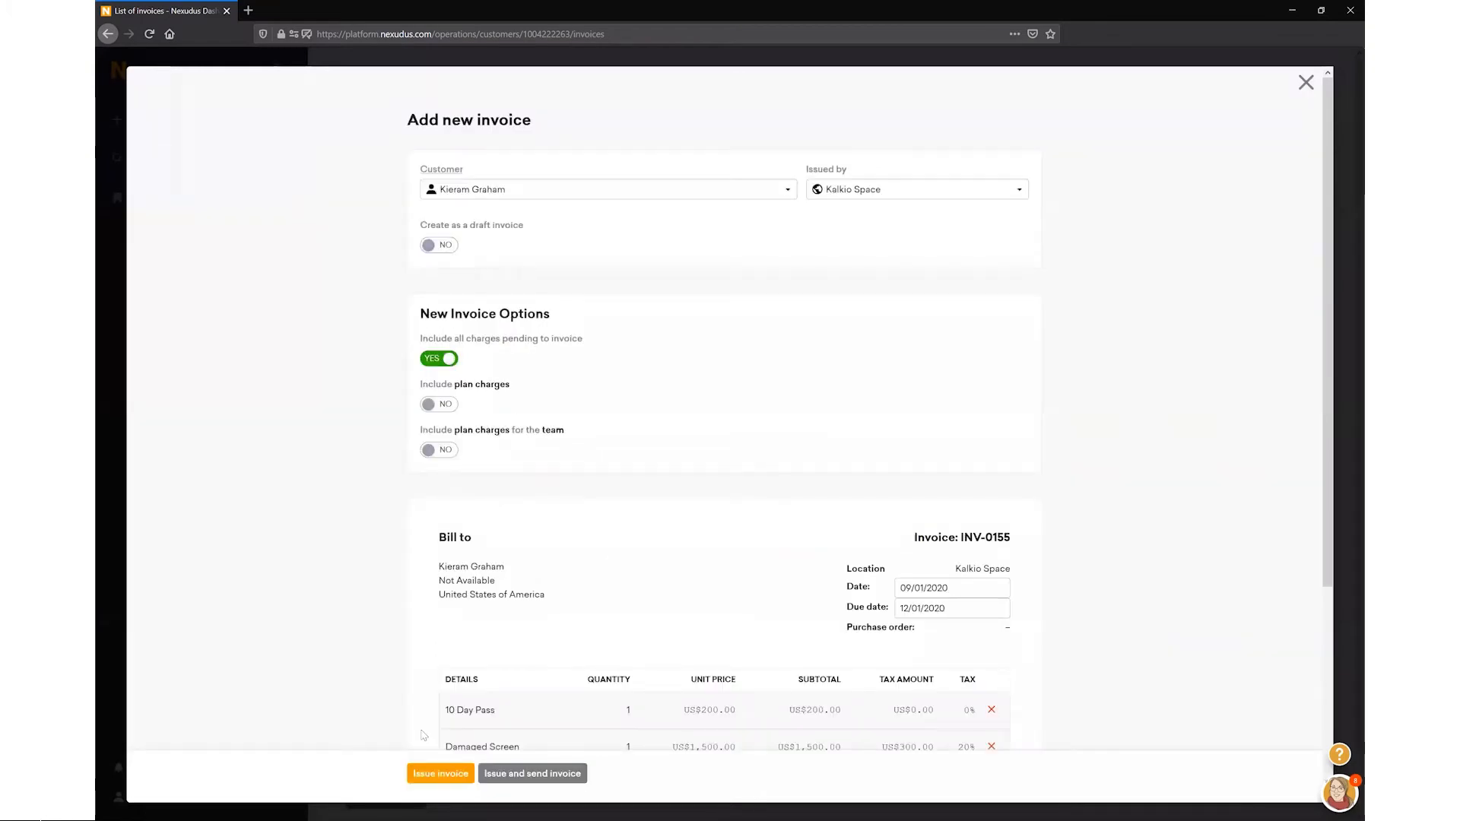
scroll(423, 735, down, 3)
scroll(423, 734, up, 3)
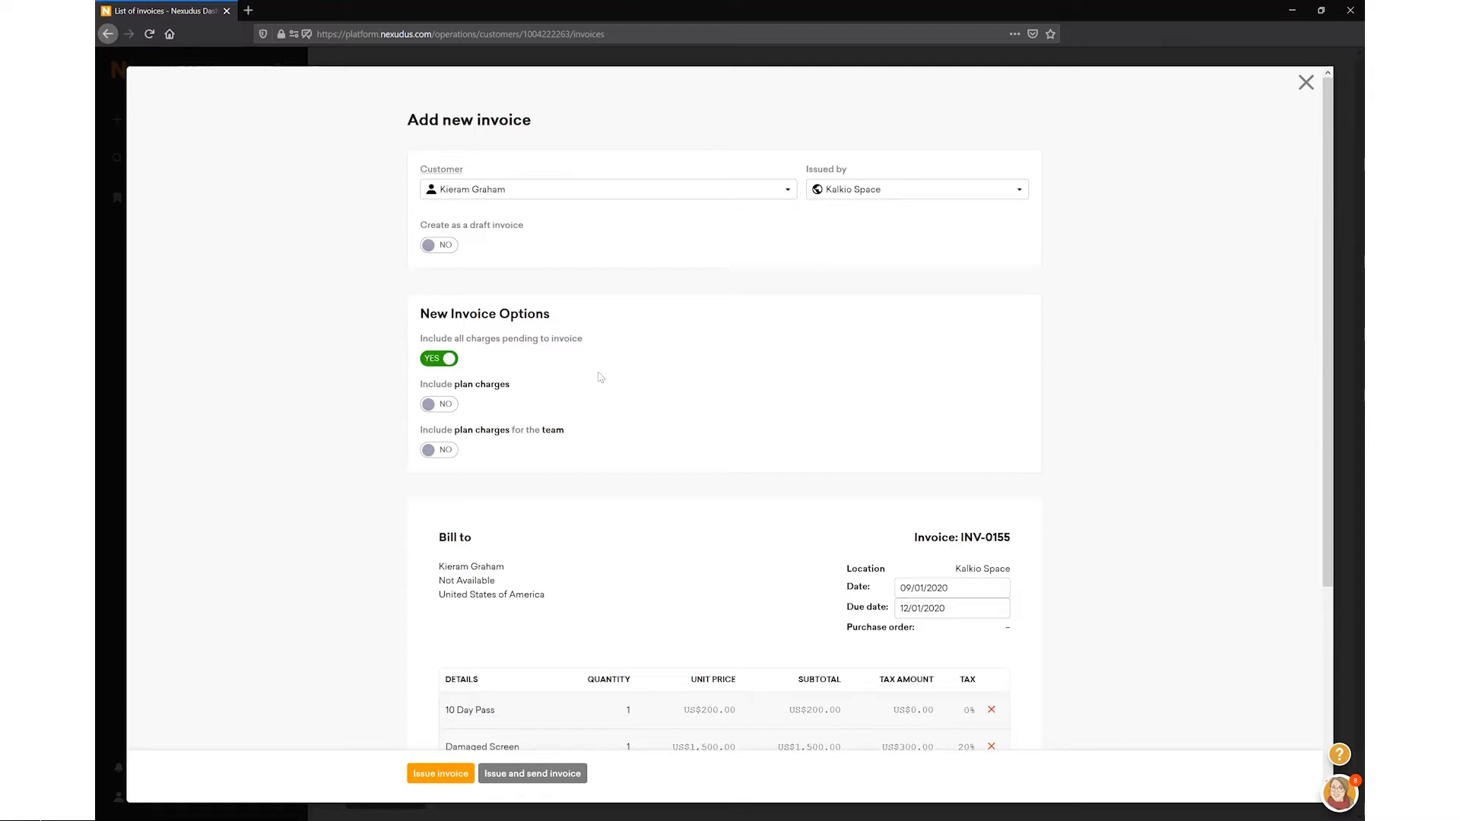
scroll(599, 377, down, 1)
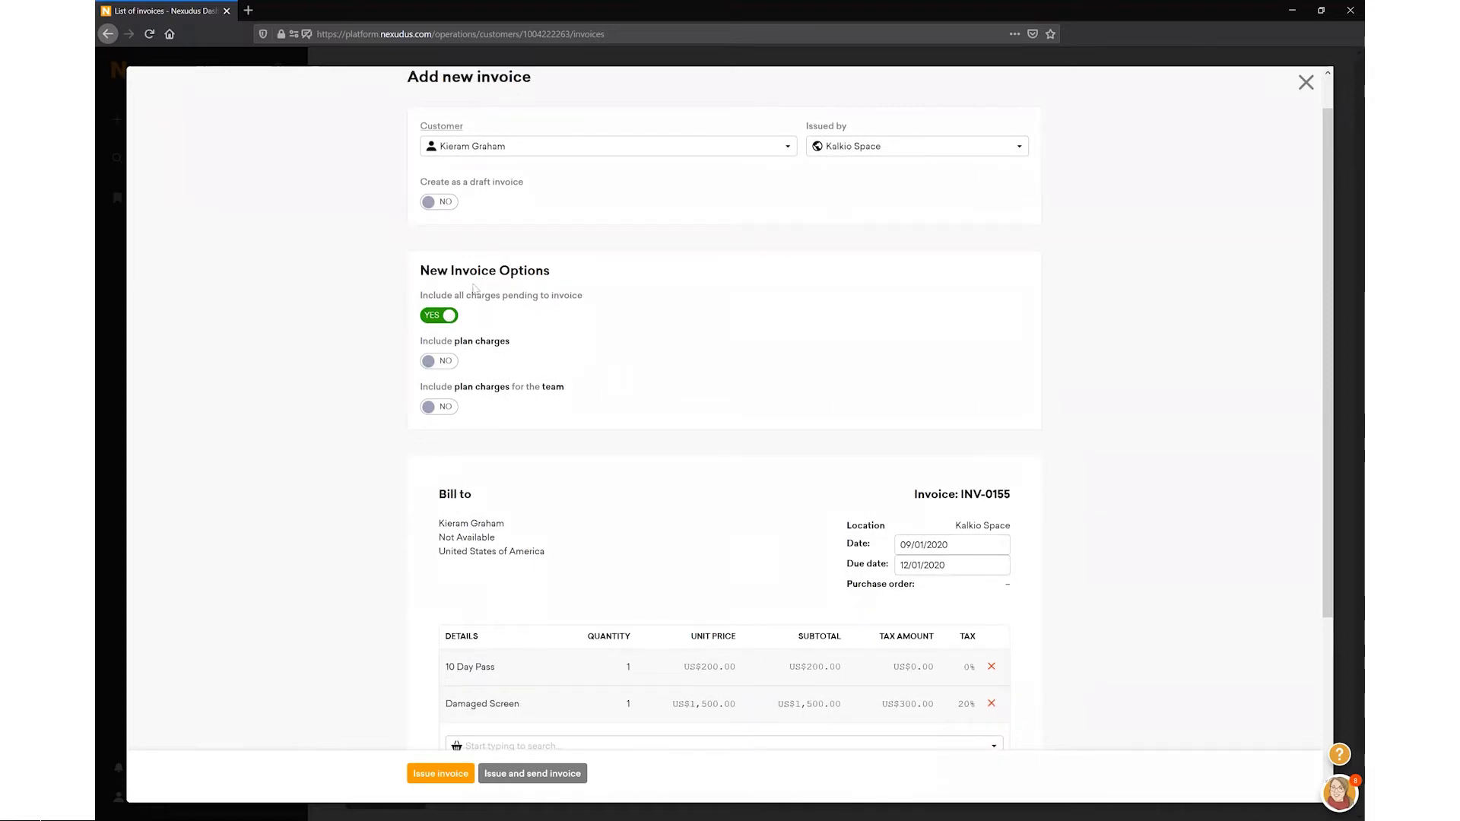
Step: Try the option to create the new invoice as a draft
click(445, 204)
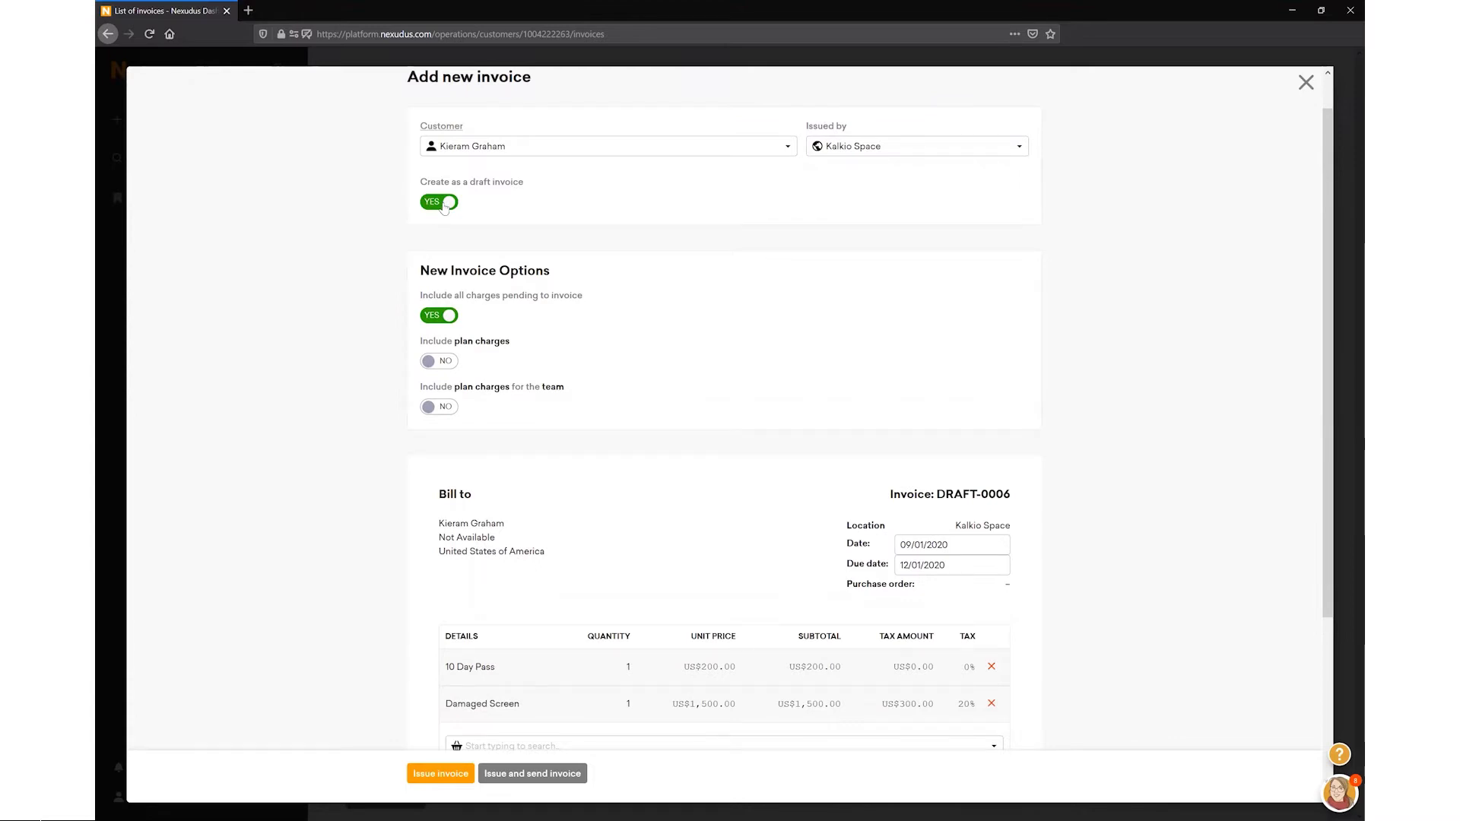
click(445, 204)
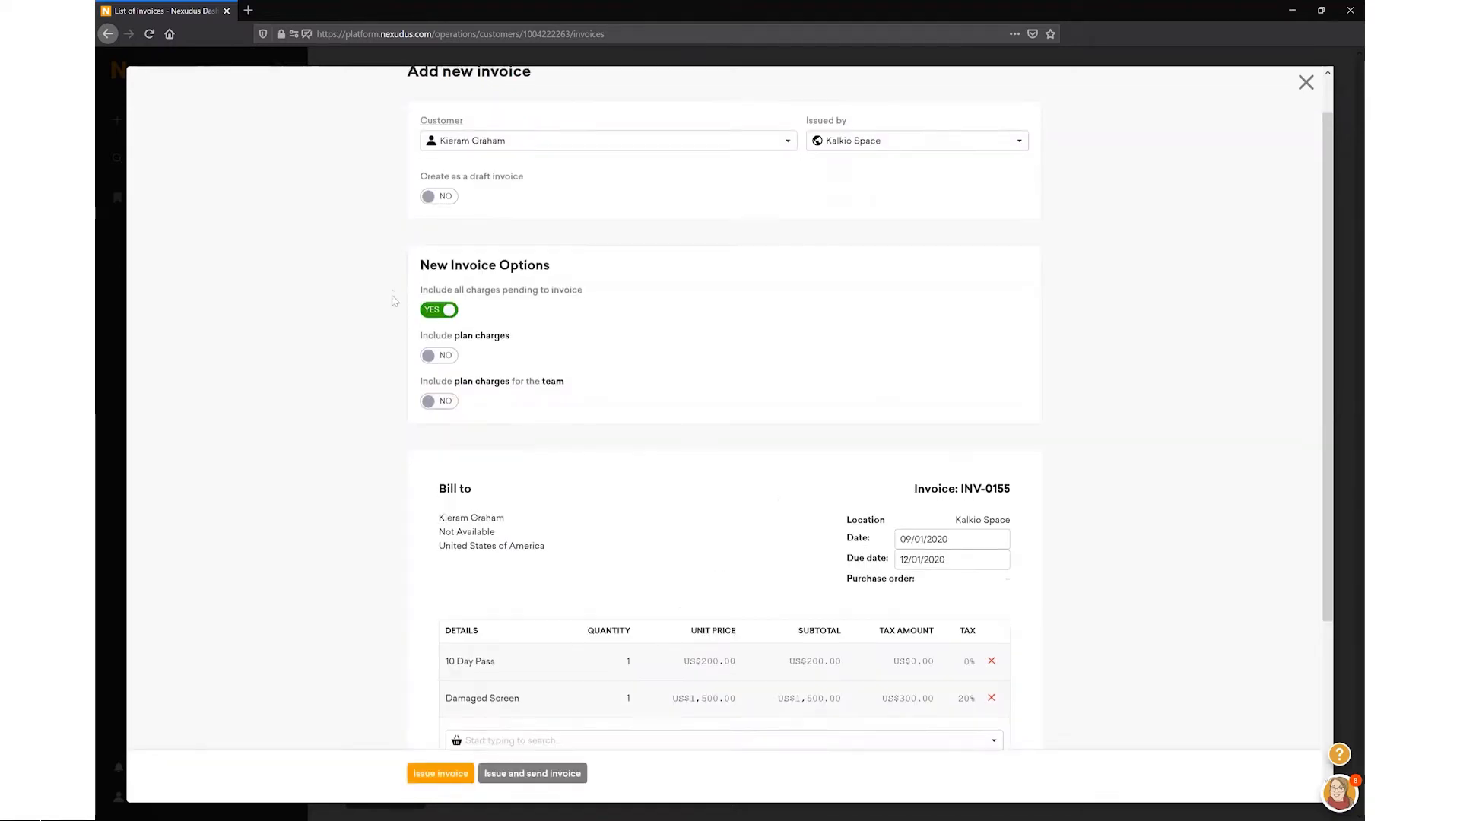
Step: Include plan charges on the invoice for the contract "Dedicated-desk - 3 Aug 2019 17:00"
scroll(395, 300, down, 1)
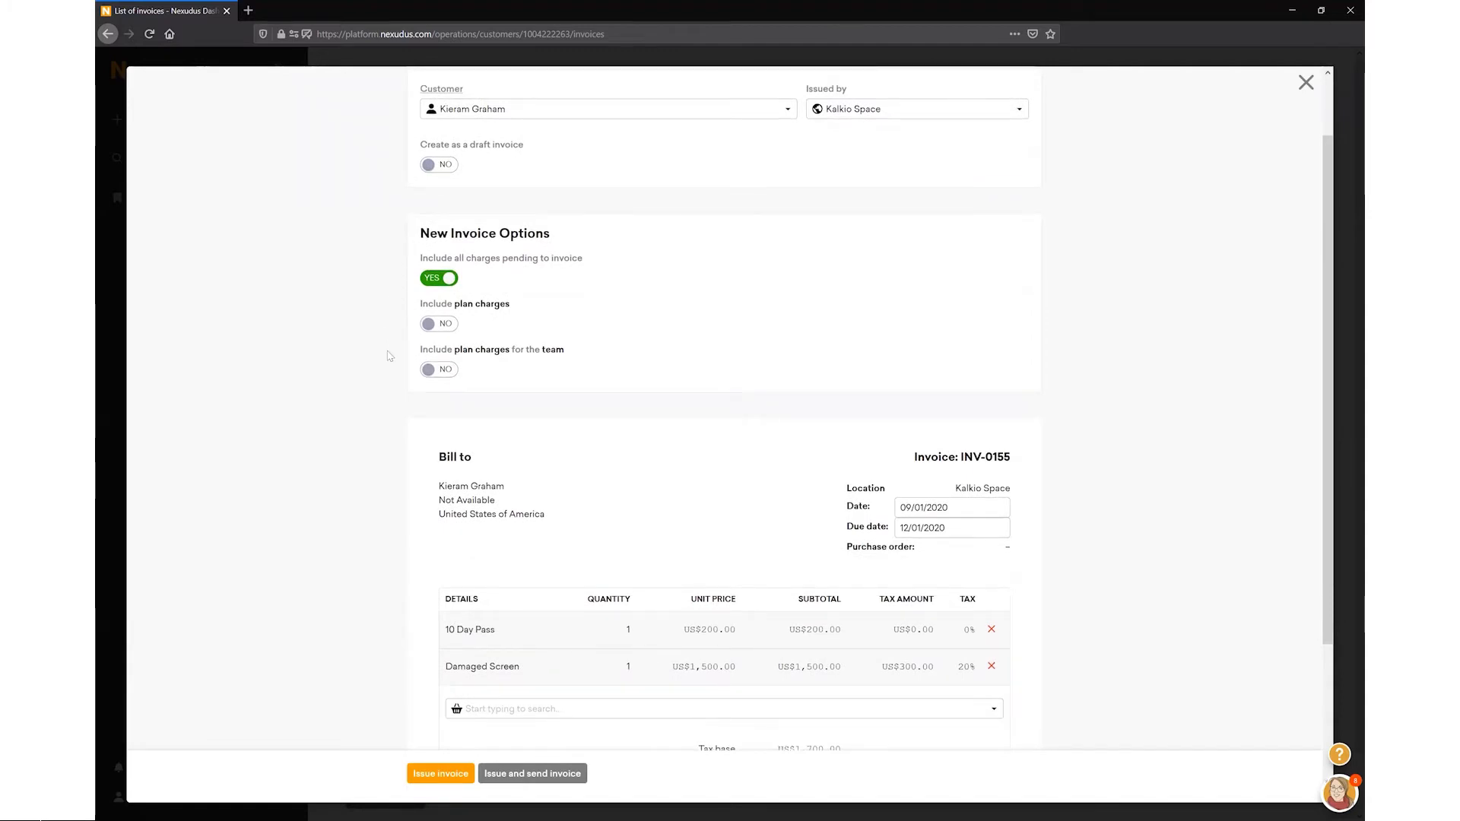
scroll(389, 355, down, 1)
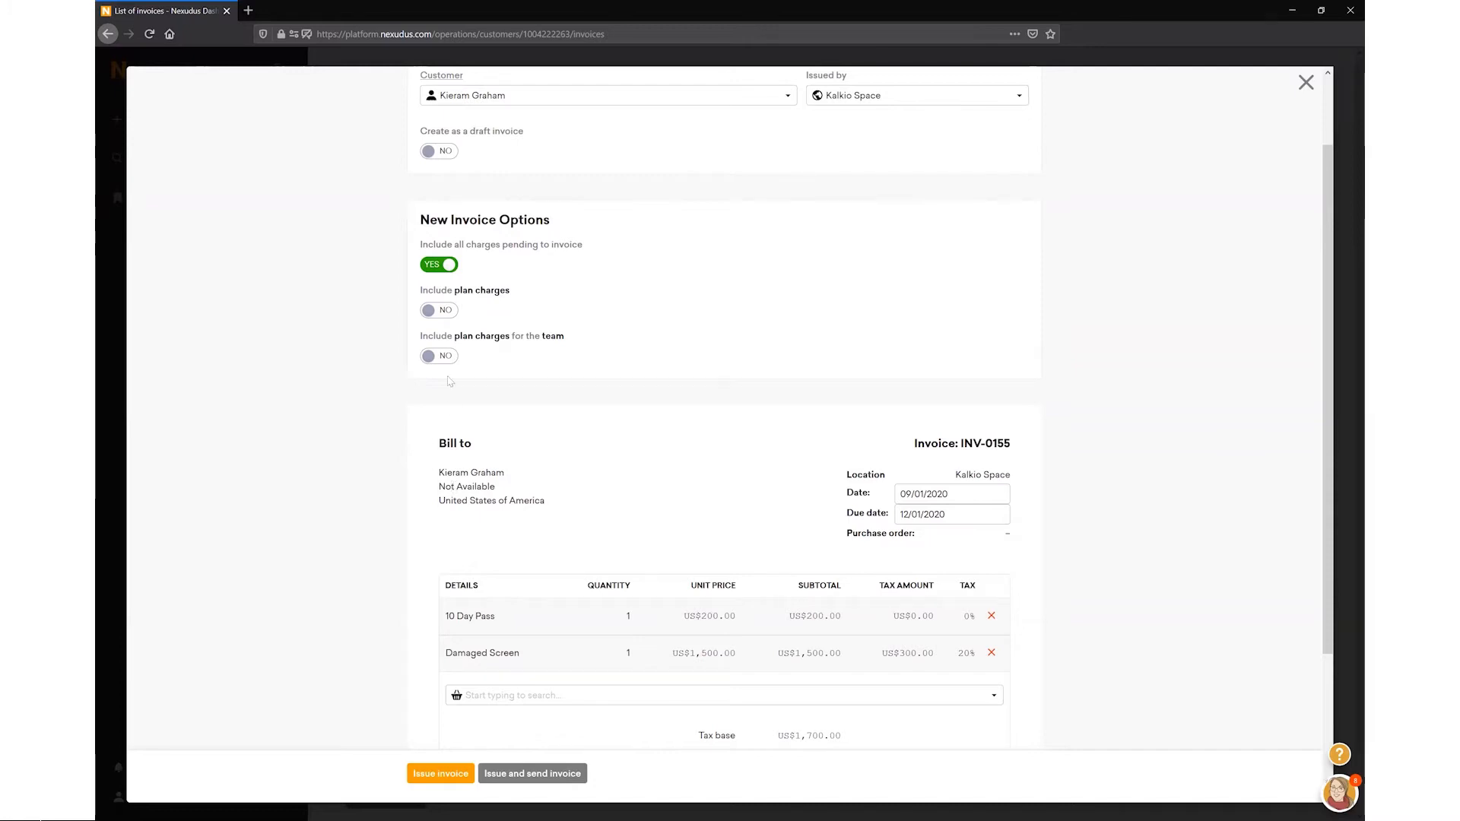
click(440, 311)
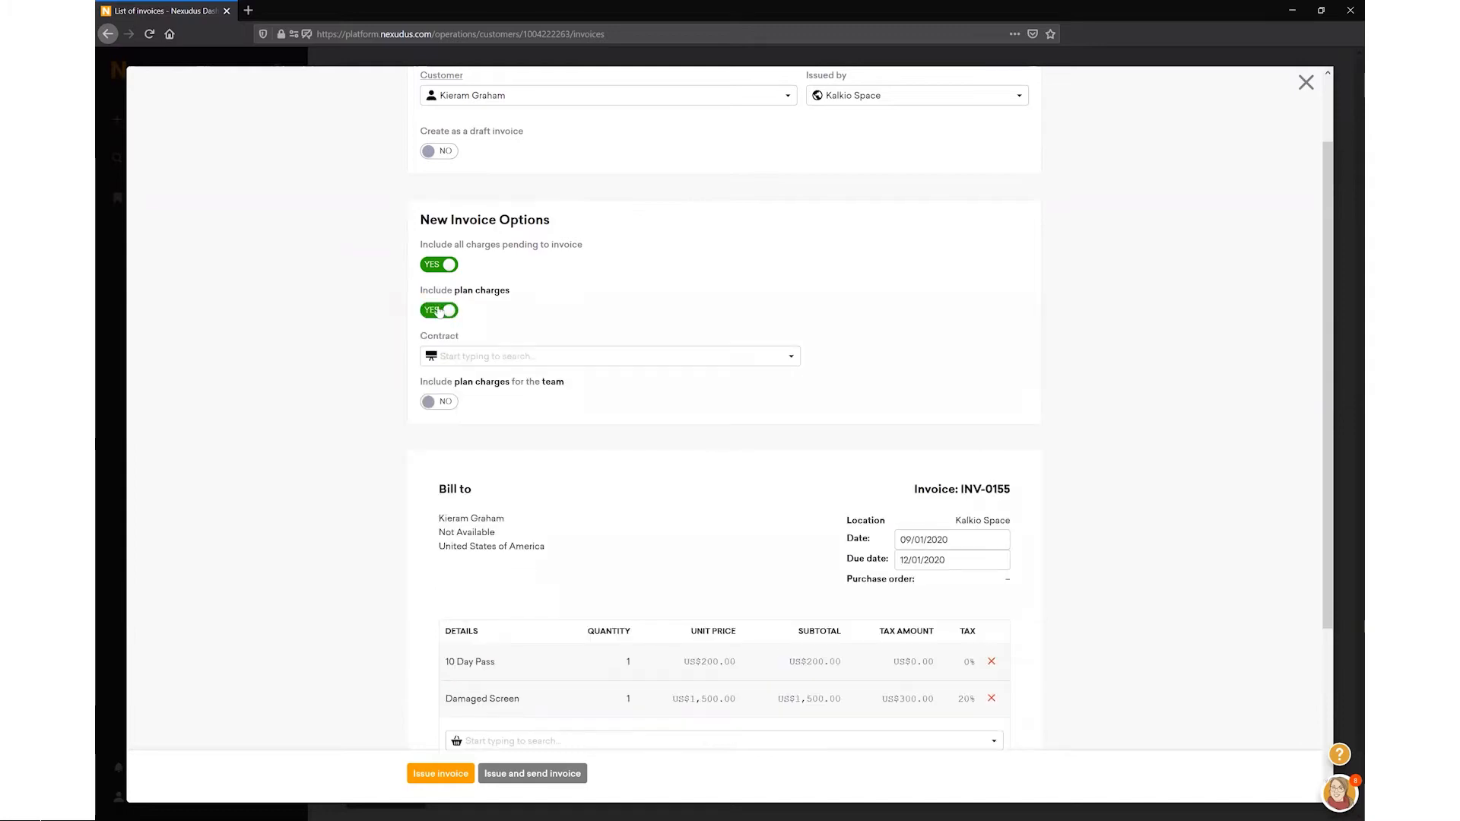
click(512, 358)
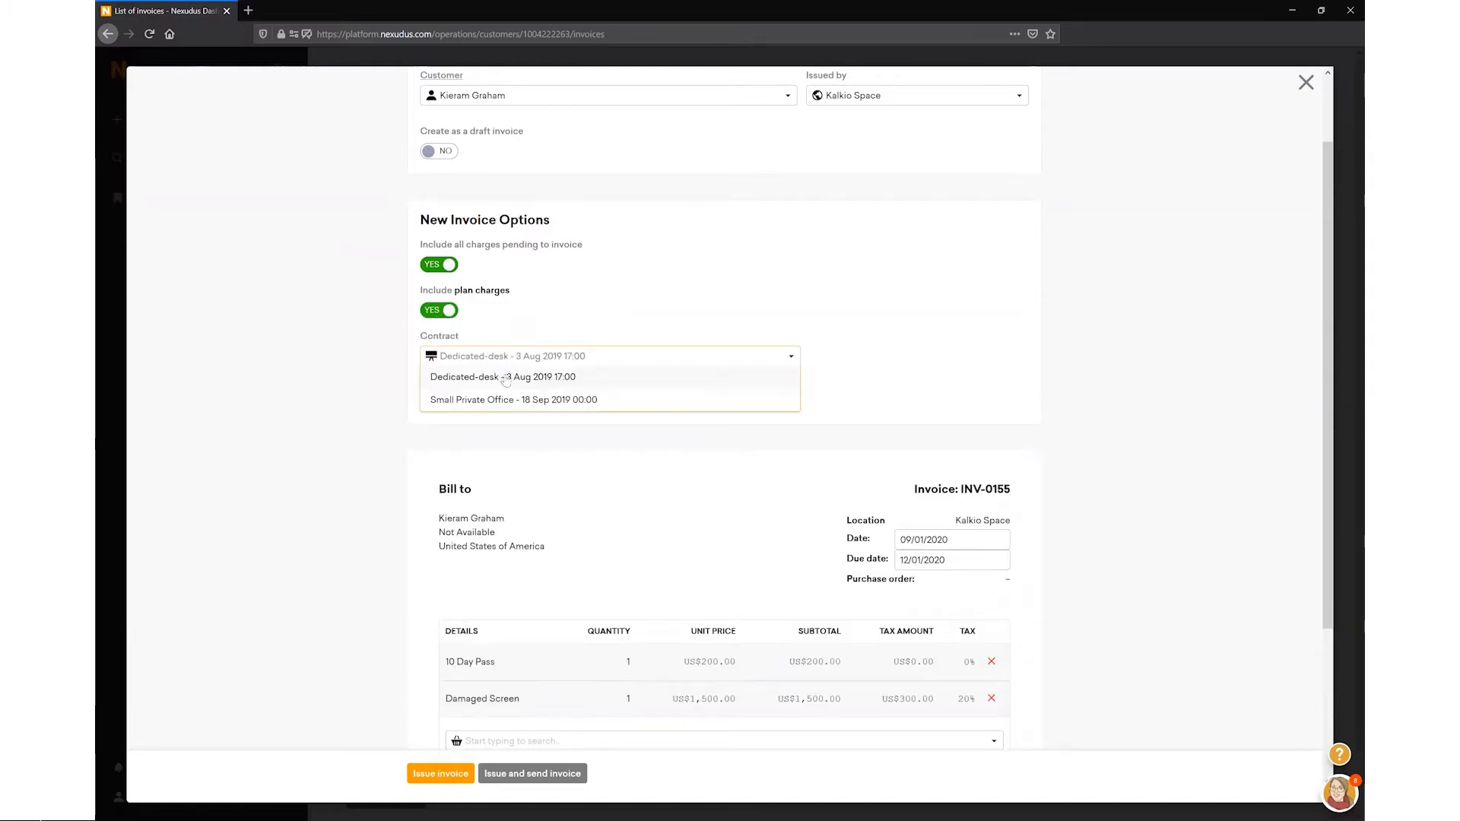
click(505, 379)
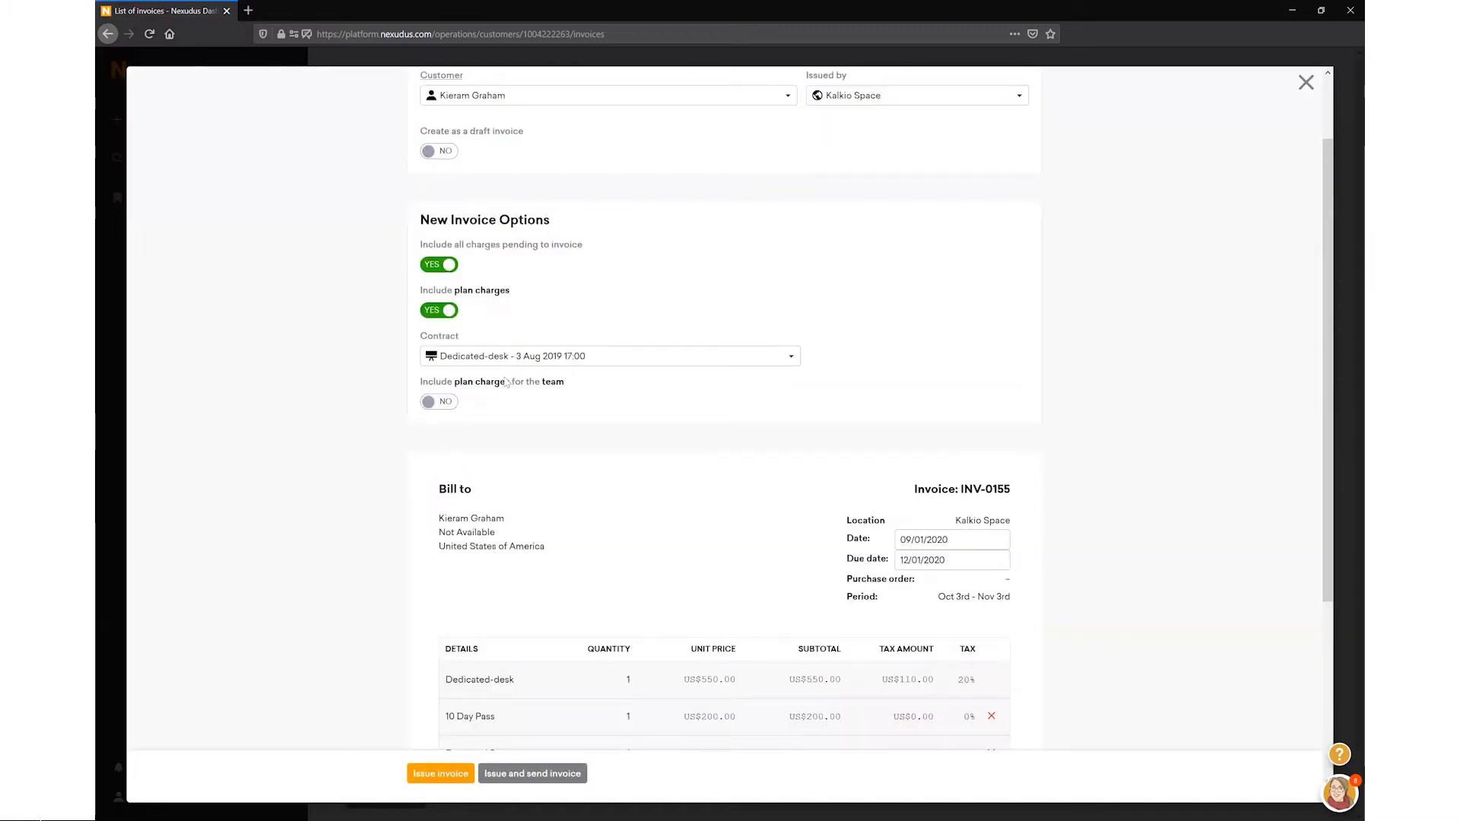
Step: Review the invoice preview's billing details, dates, line items, taxes and total amount
scroll(506, 382, down, 2)
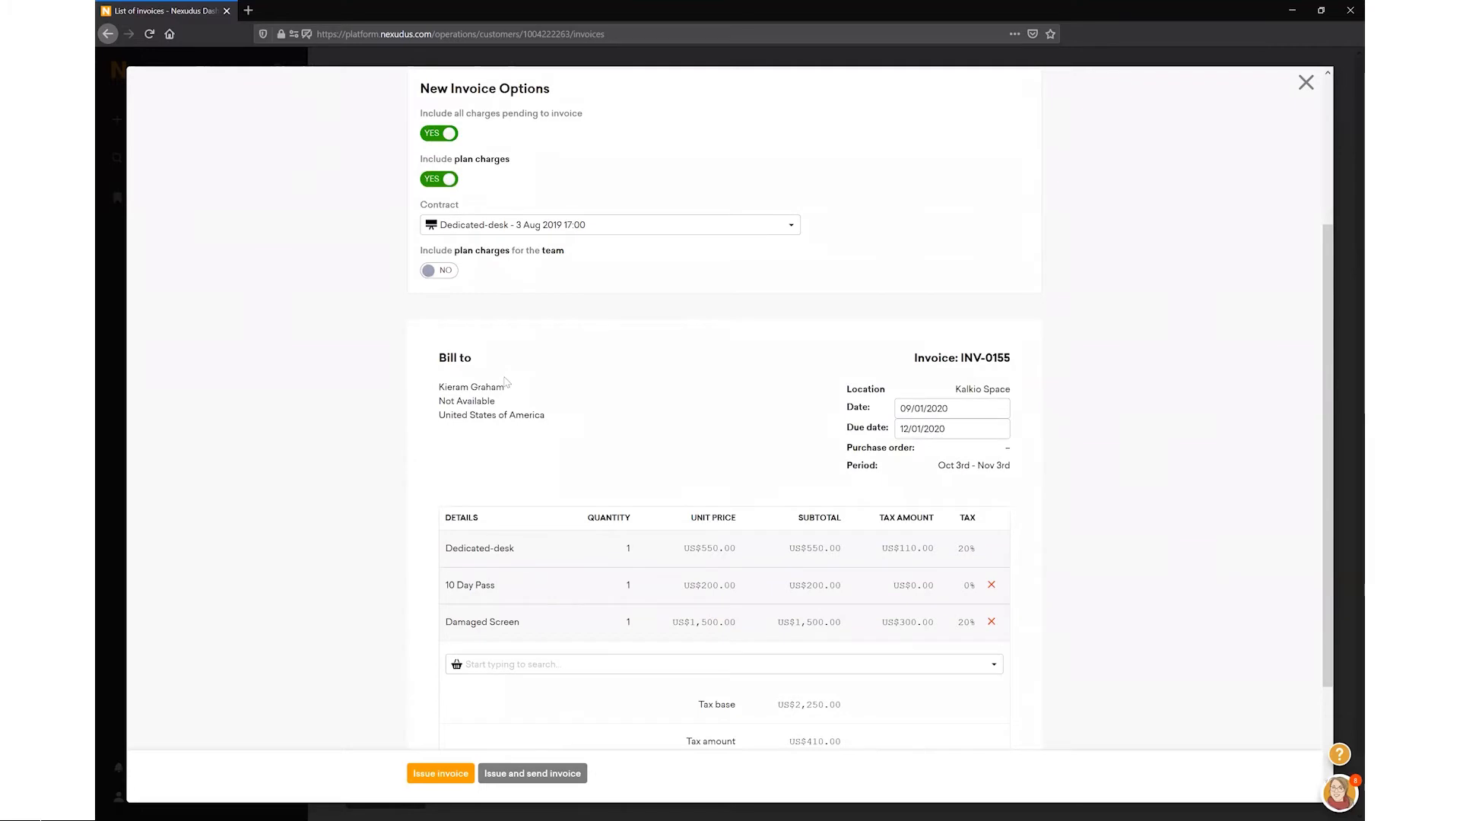
scroll(506, 382, down, 1)
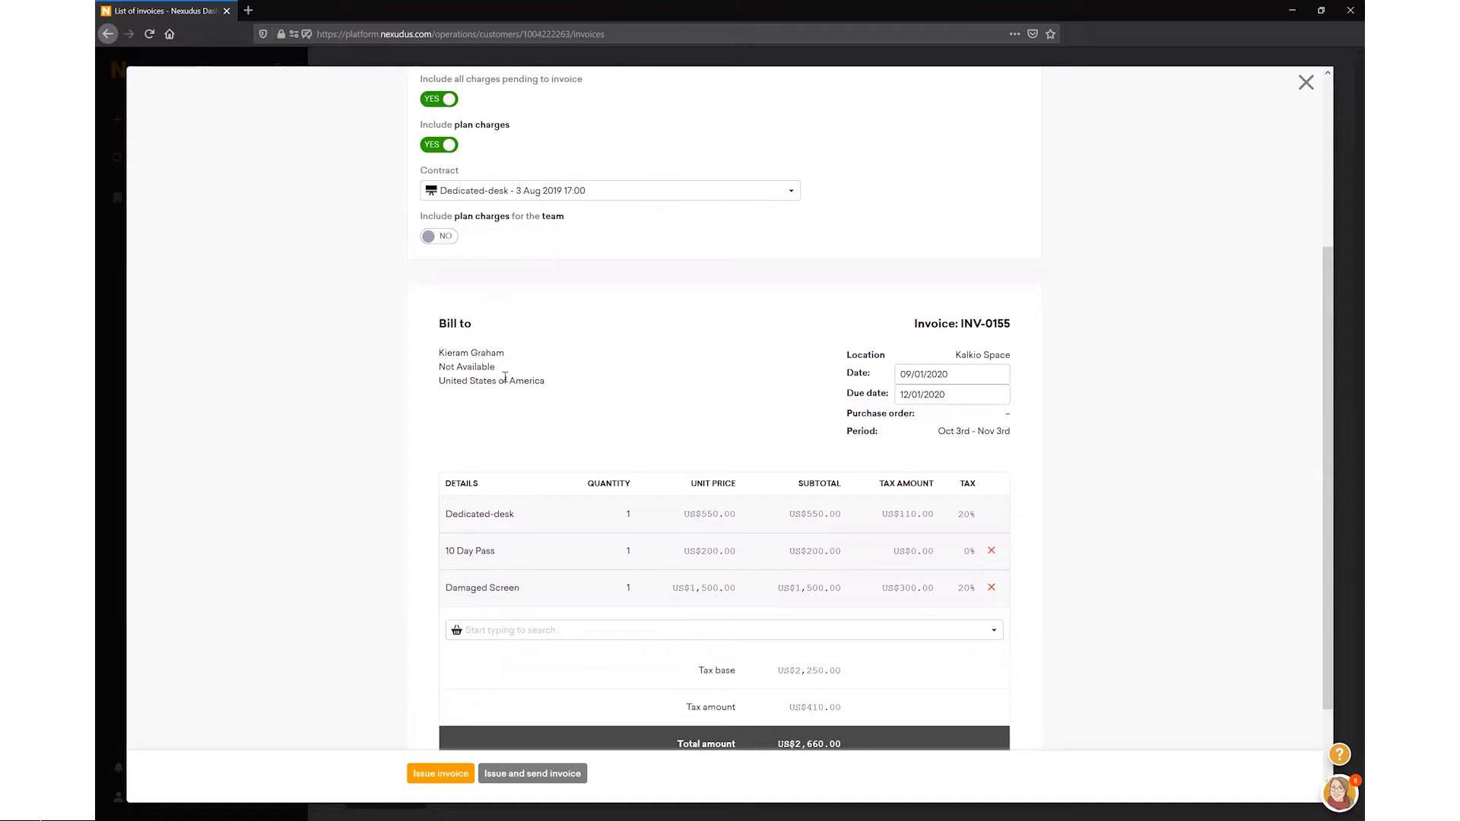
scroll(479, 304, down, 1)
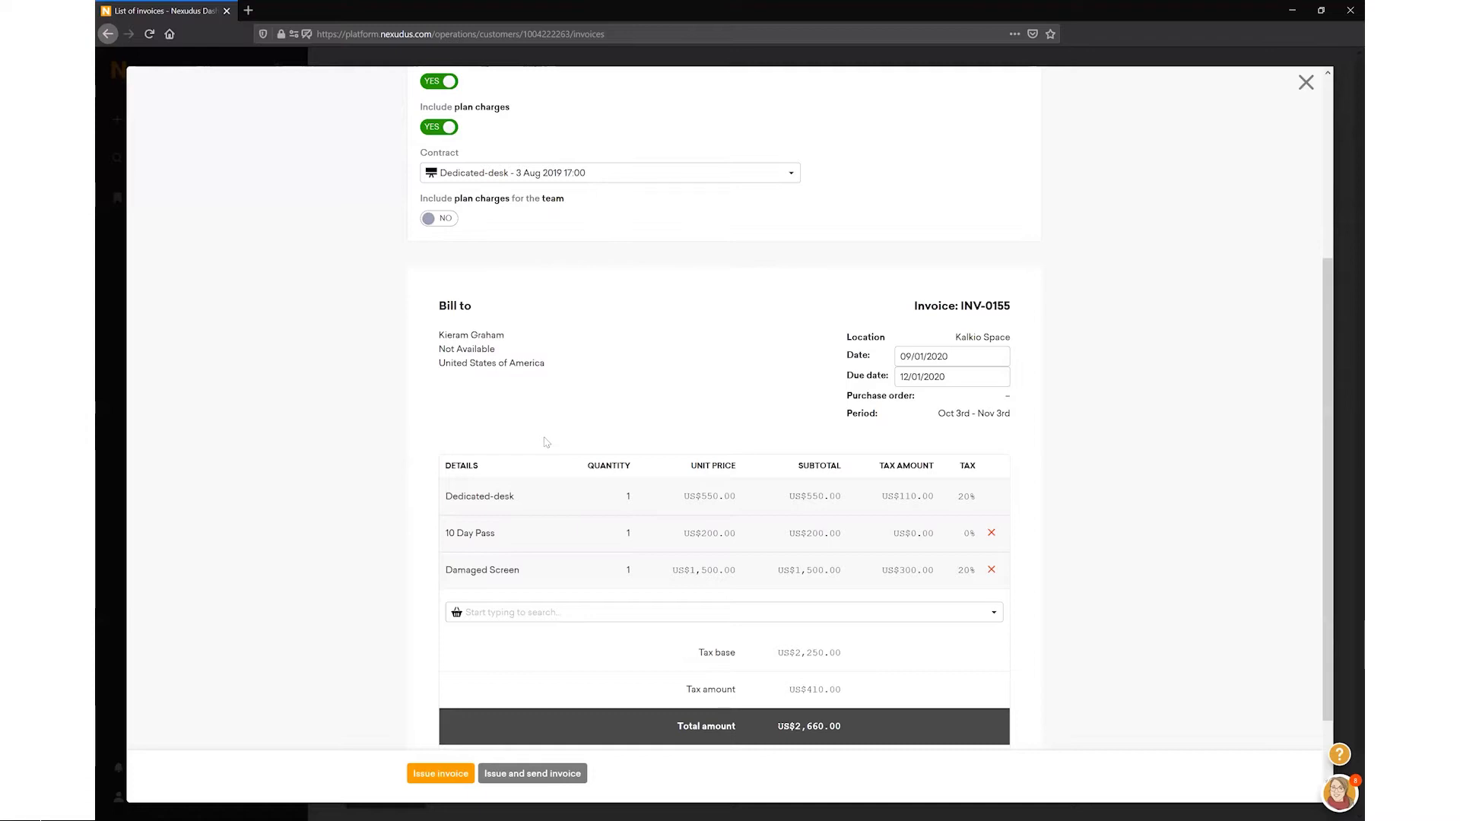
scroll(545, 441, up, 1)
scroll(545, 442, up, 1)
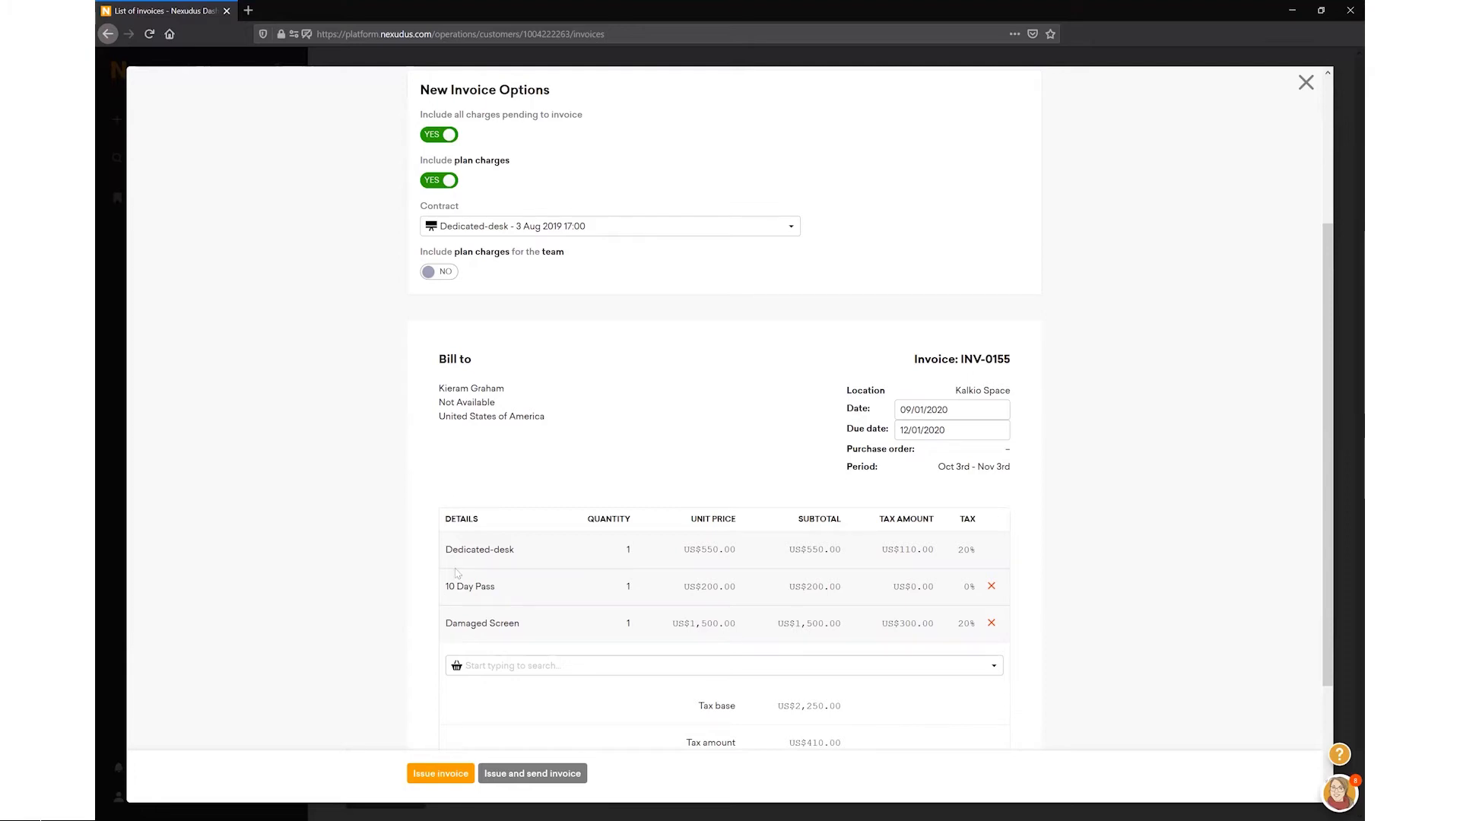
scroll(457, 573, down, 2)
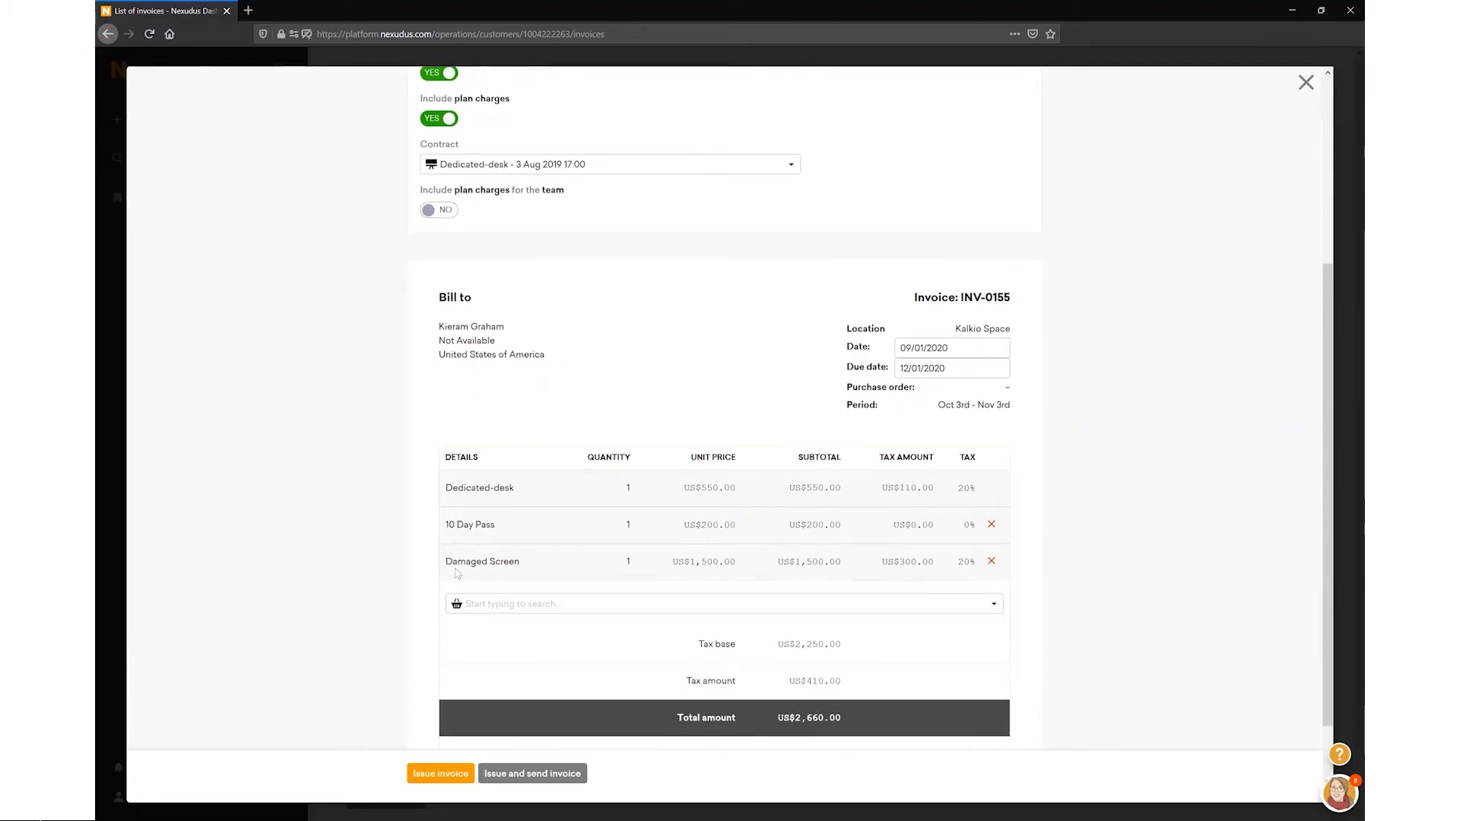
Step: Add the Catering Service product as an extra line on the new invoice
click(499, 605)
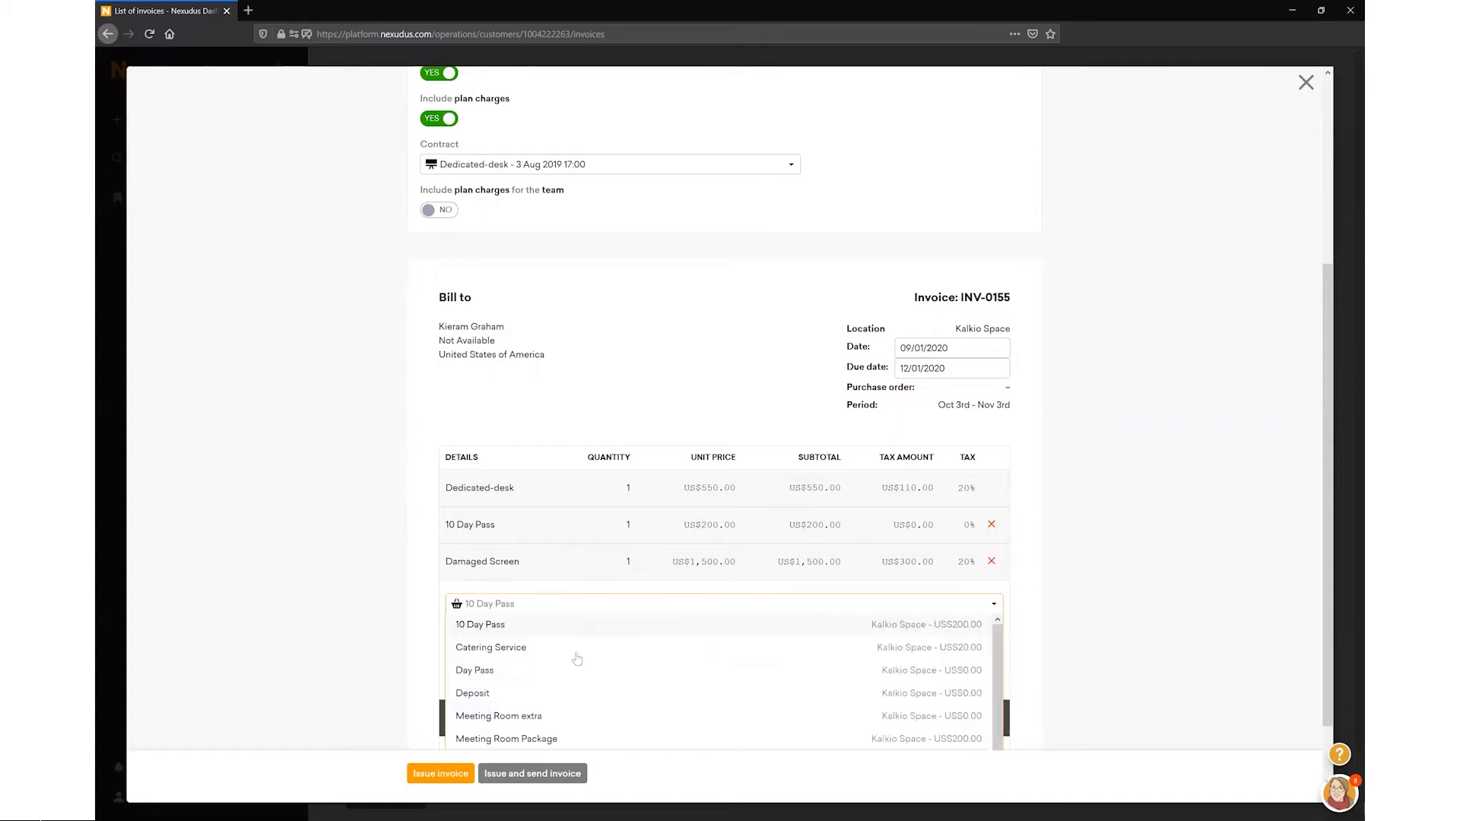
click(503, 652)
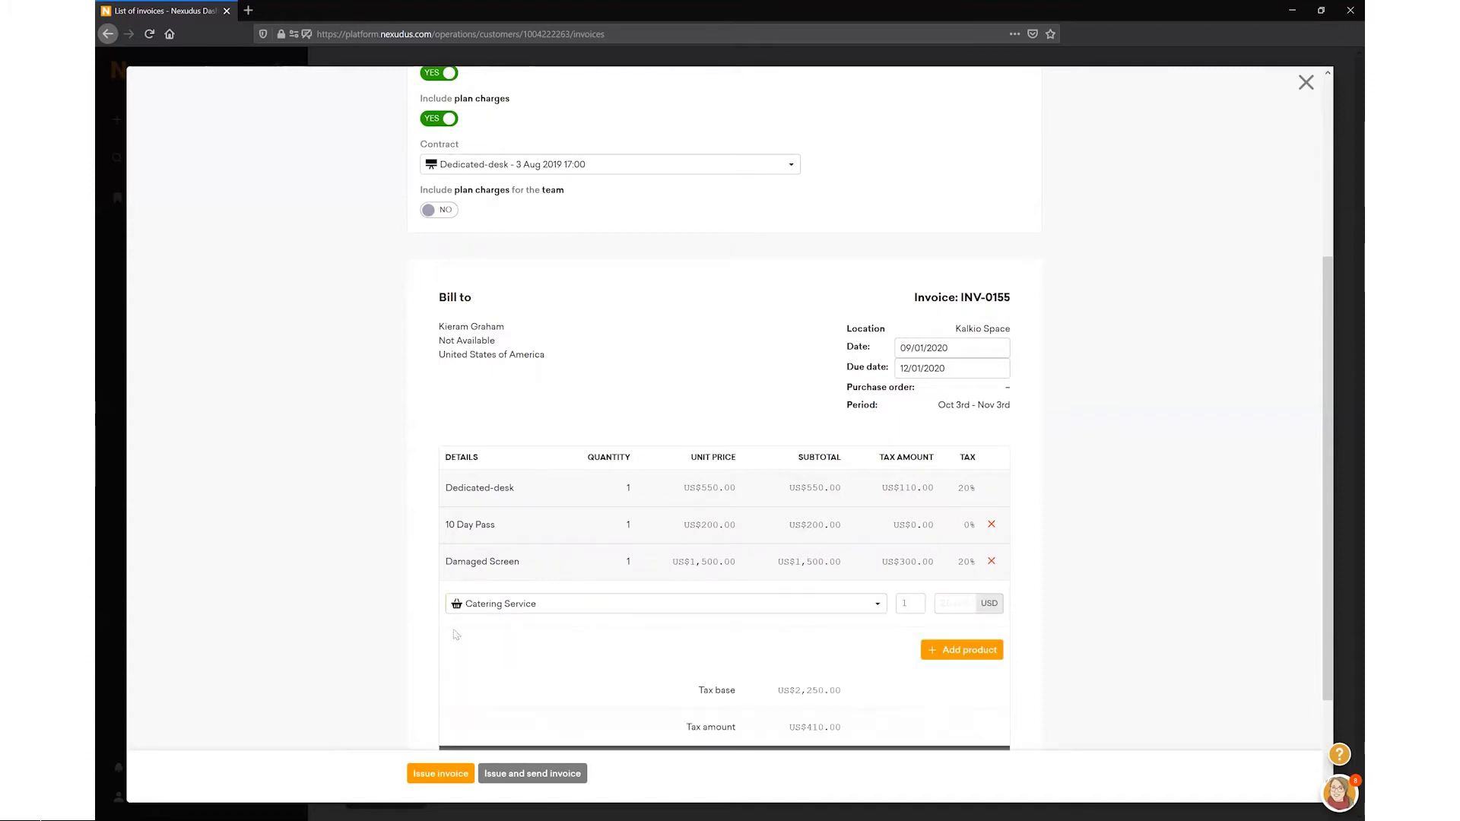
click(597, 609)
scroll(580, 642, up, 4)
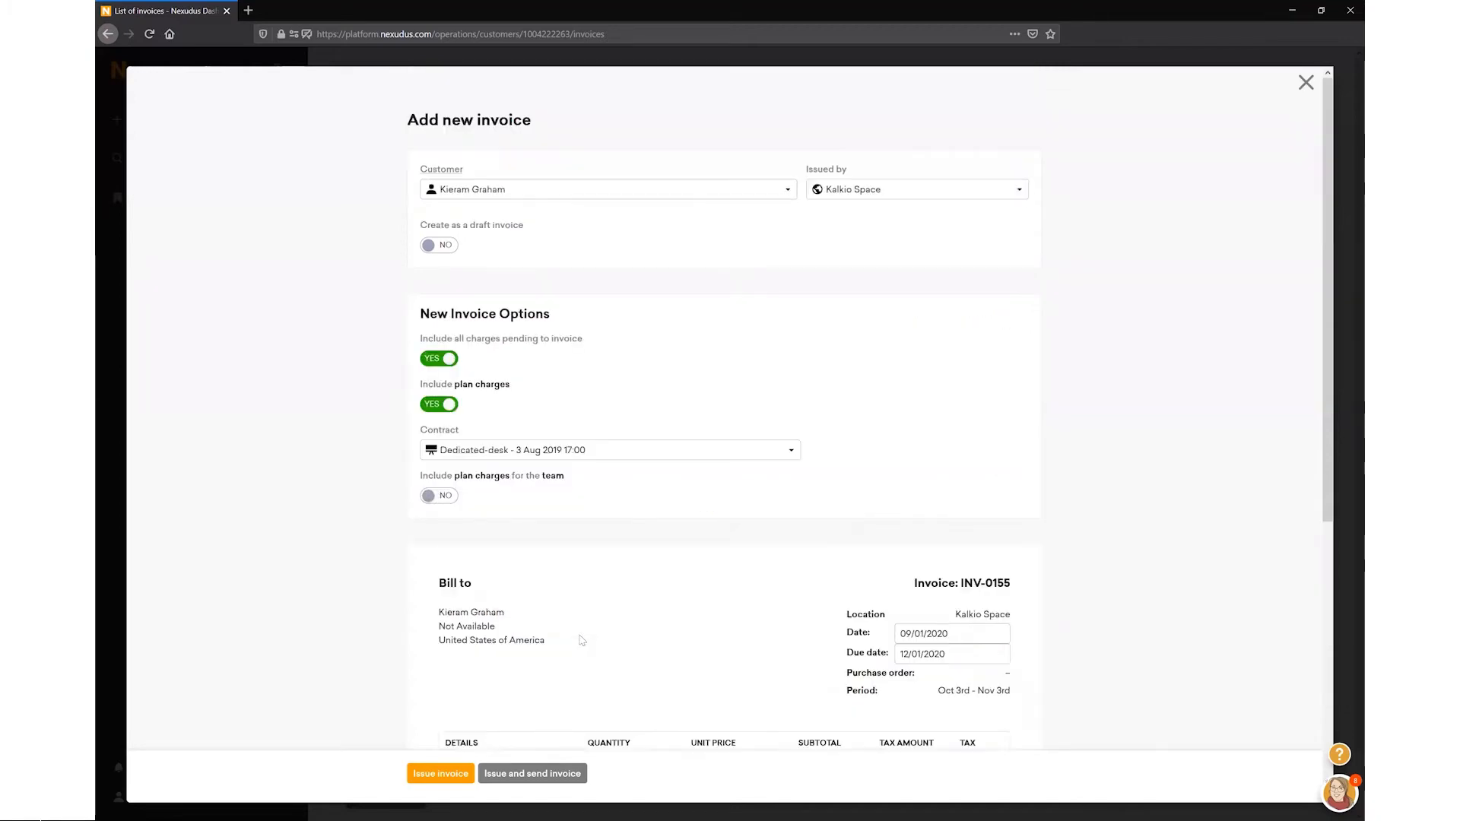
scroll(580, 642, down, 6)
click(302, 515)
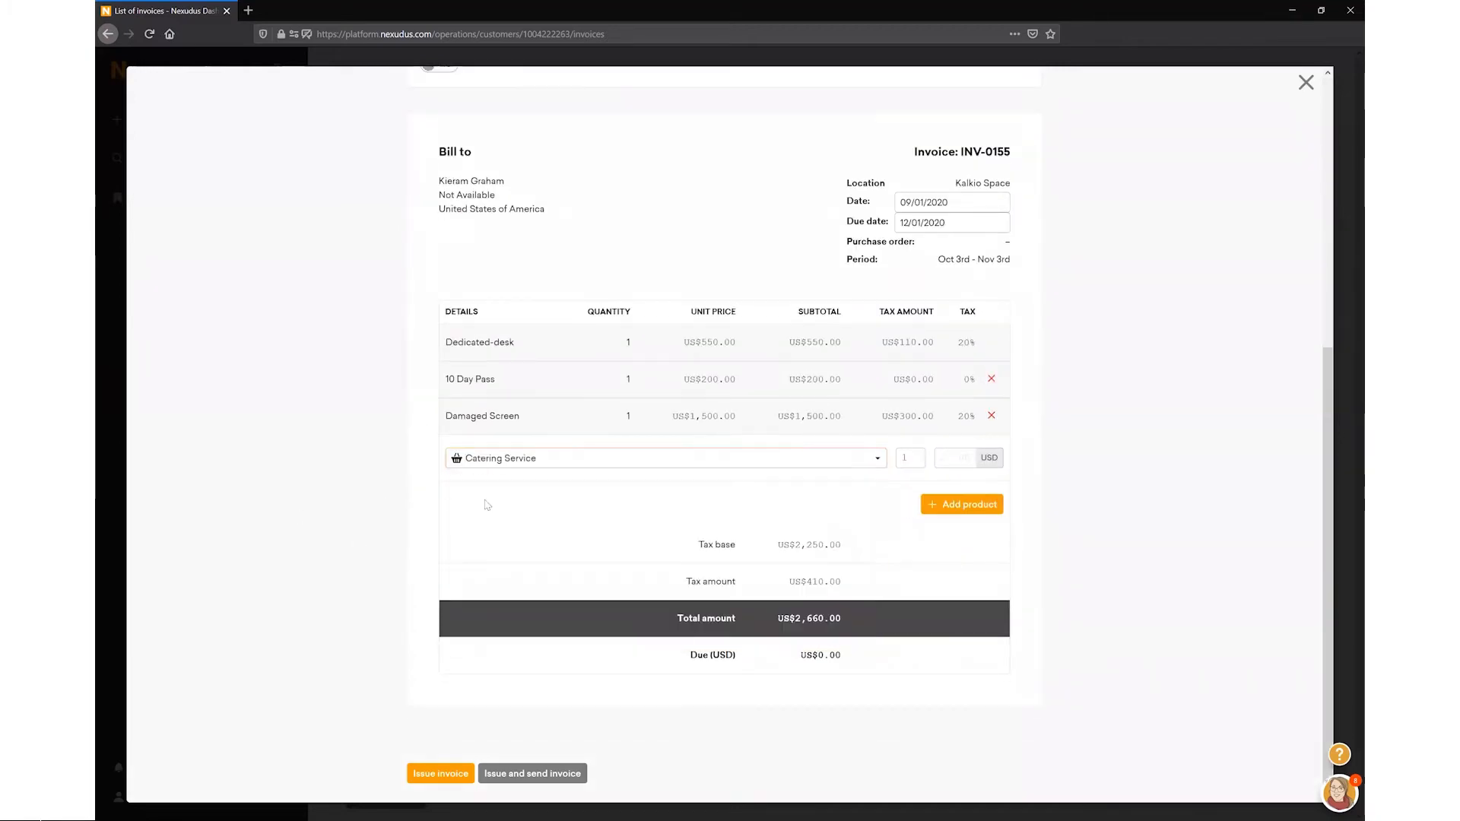
click(951, 519)
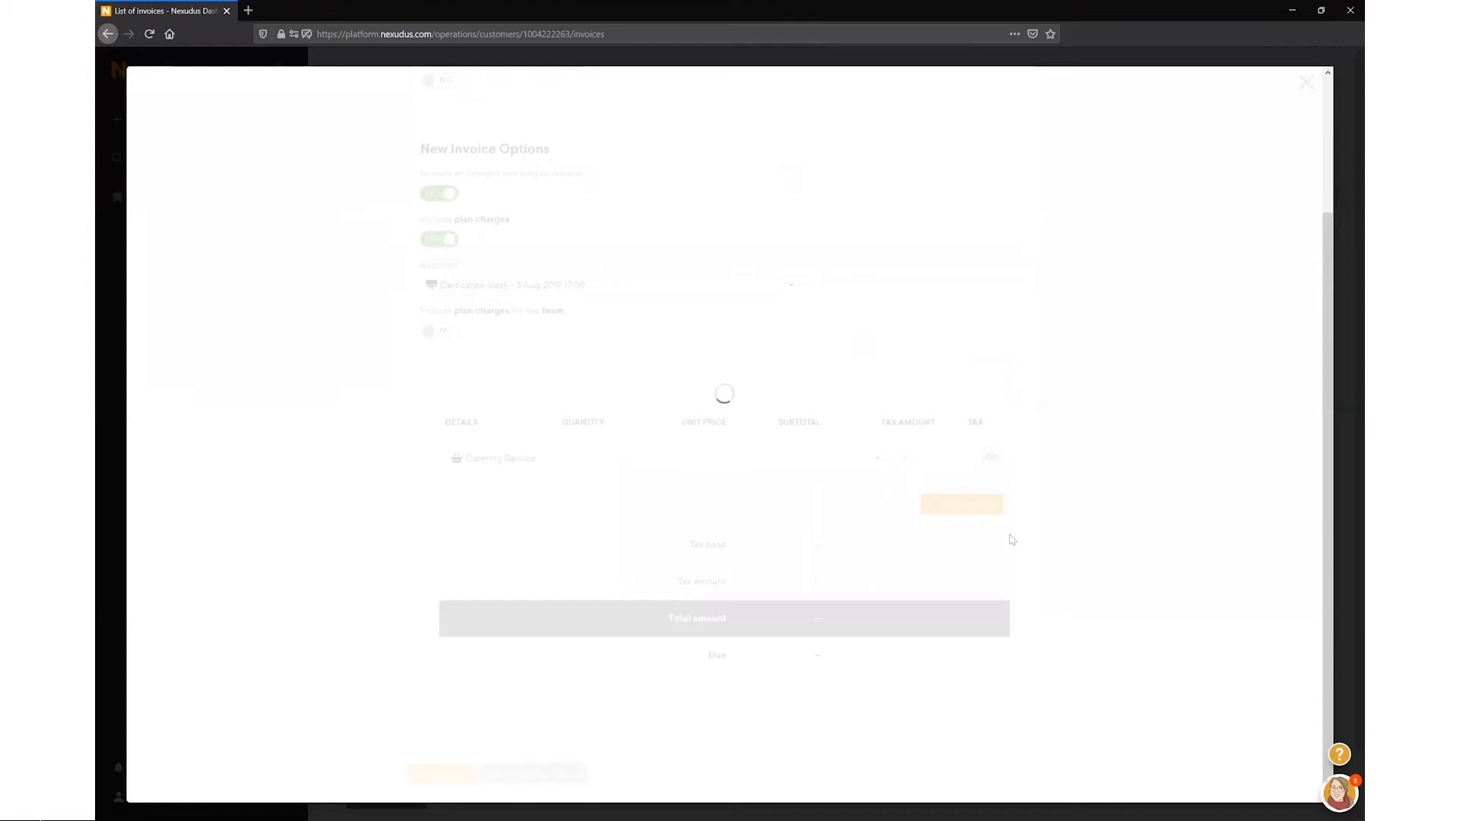
scroll(1012, 539, down, 3)
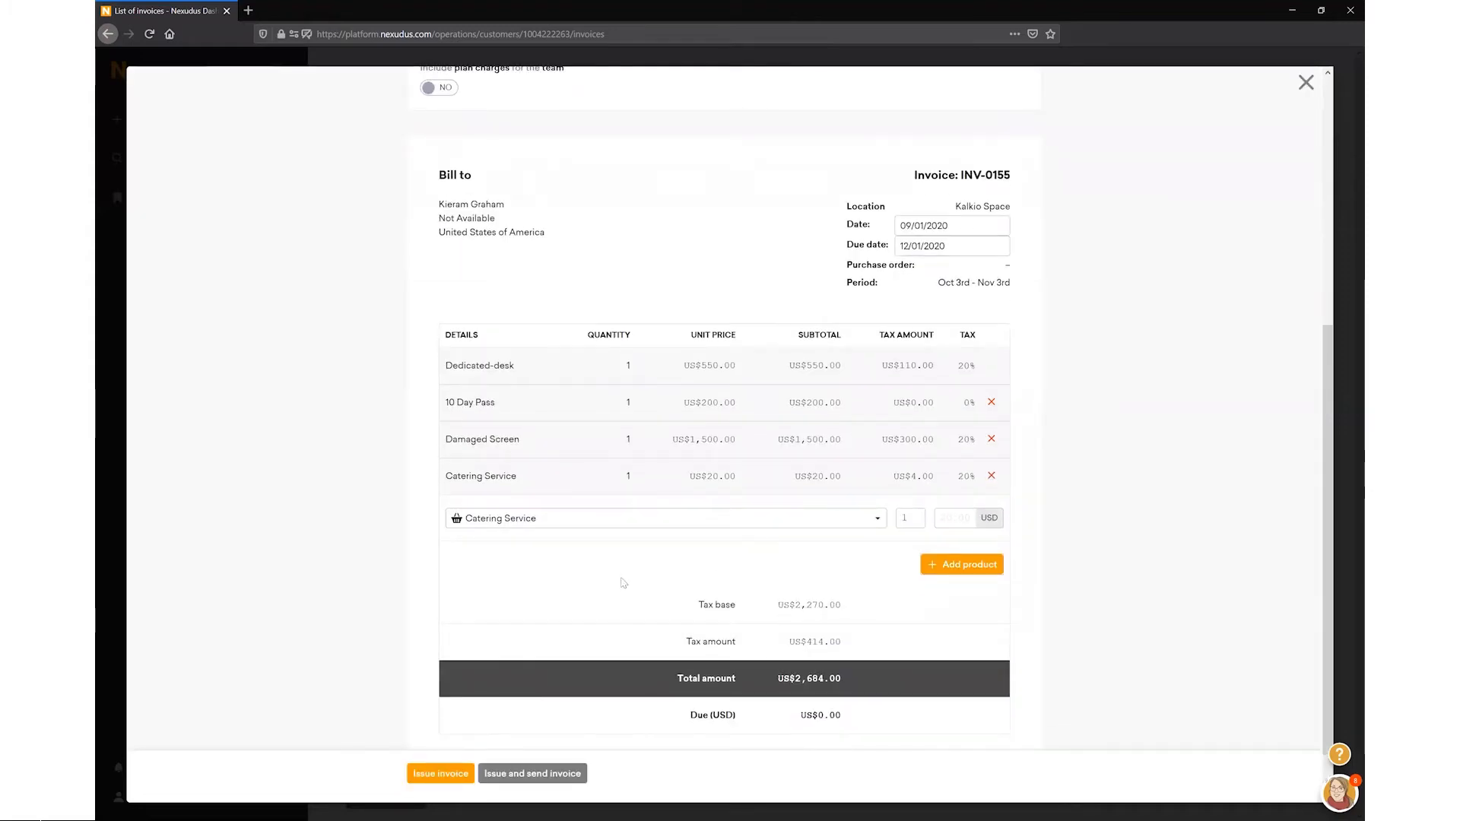
Step: Remove the Catering Service line from the new invoice
click(992, 478)
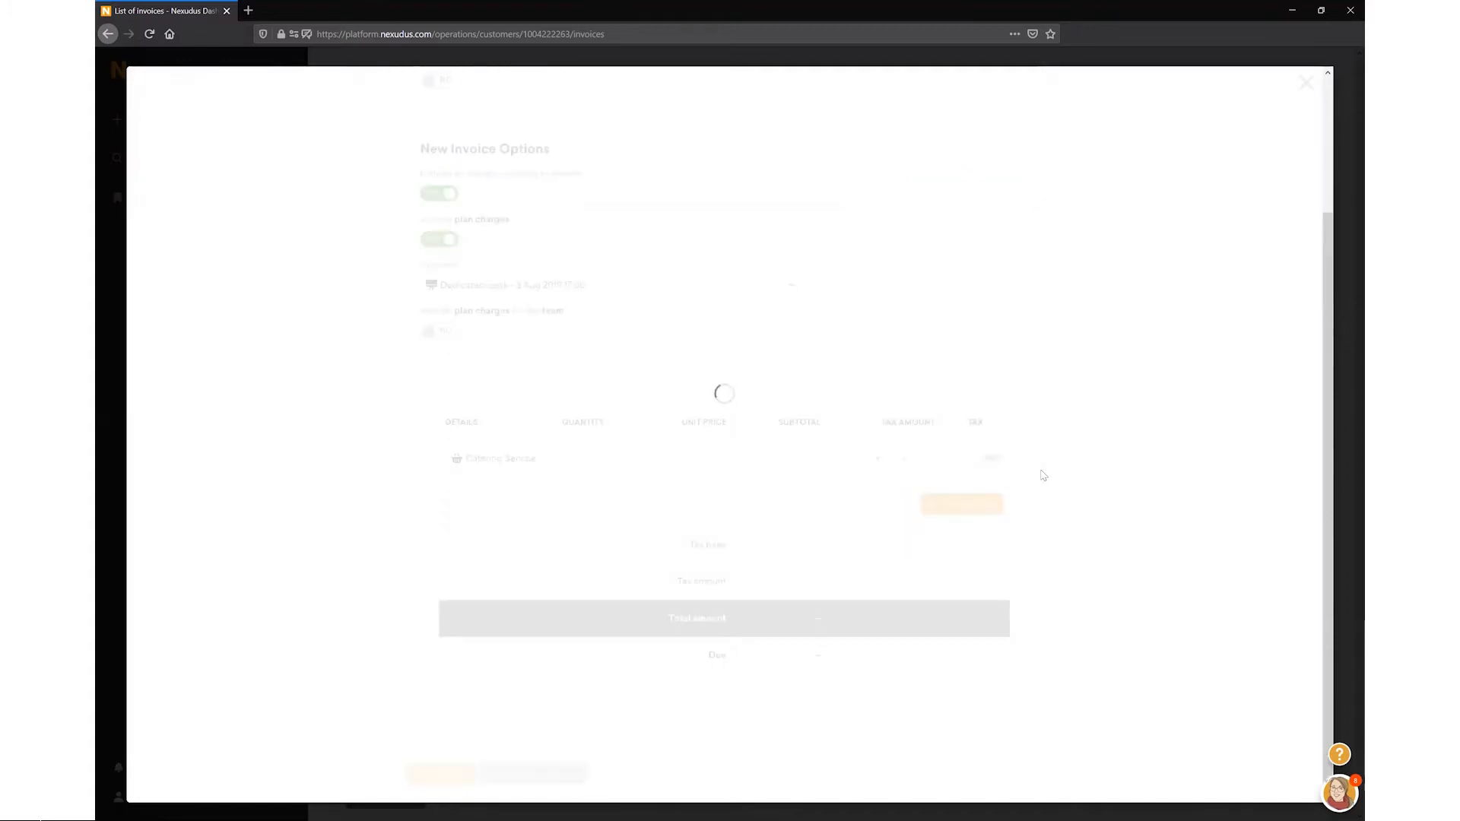
scroll(1043, 476, down, 3)
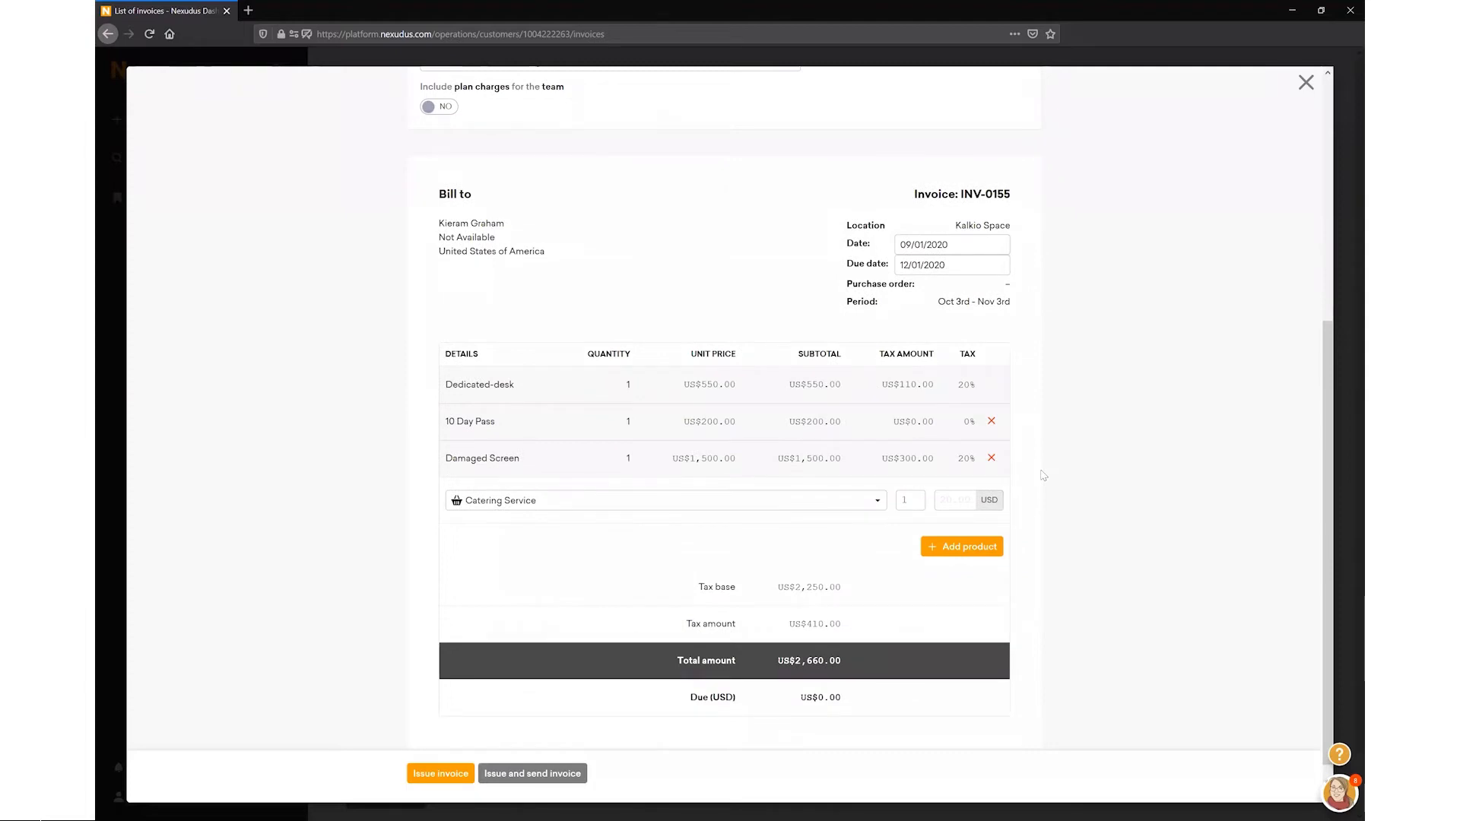
scroll(1043, 476, down, 1)
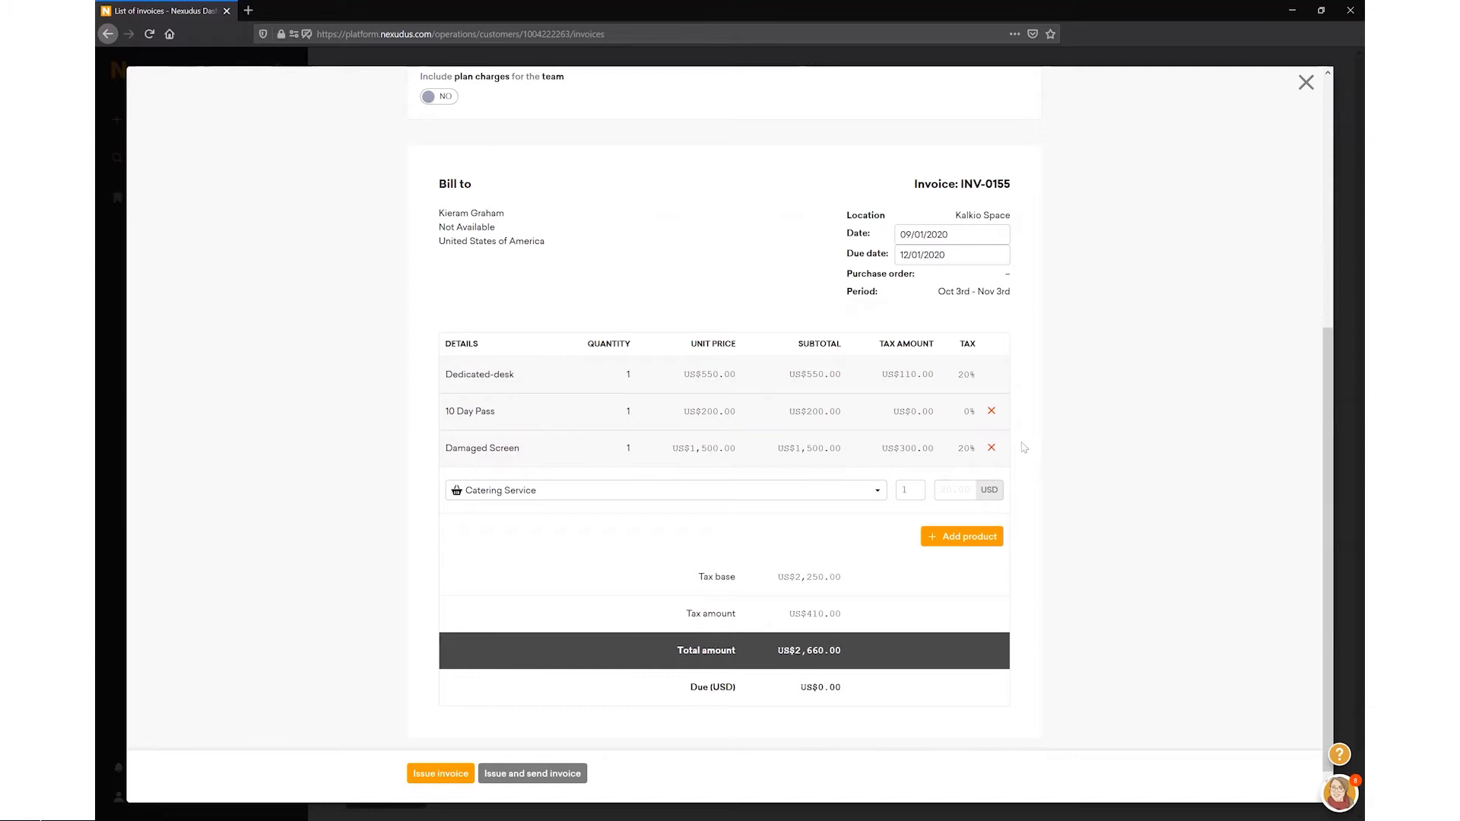
Step: Check the calendars for choosing the invoice's date and due date without changing either
click(954, 239)
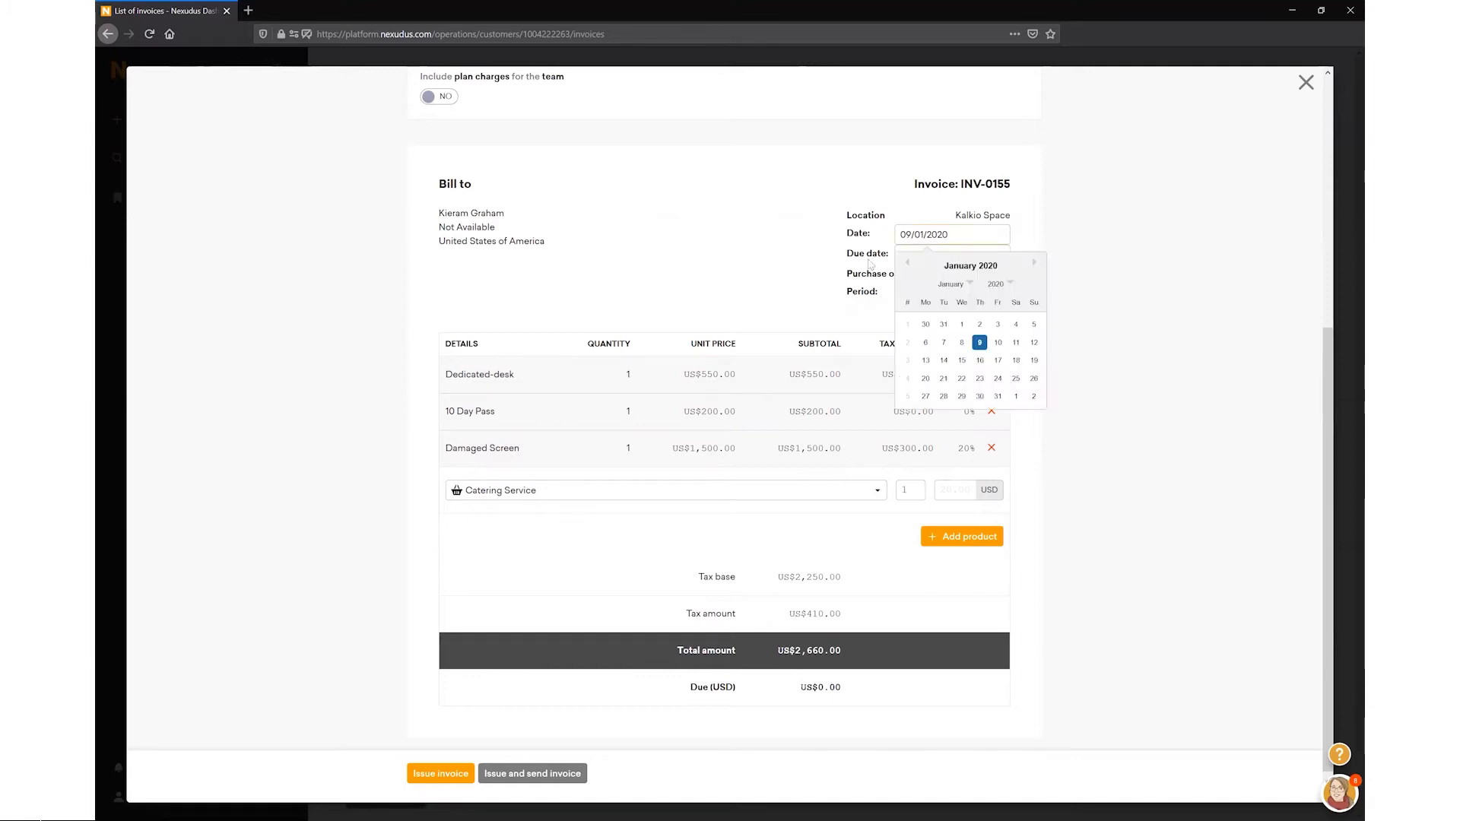
click(870, 265)
click(917, 260)
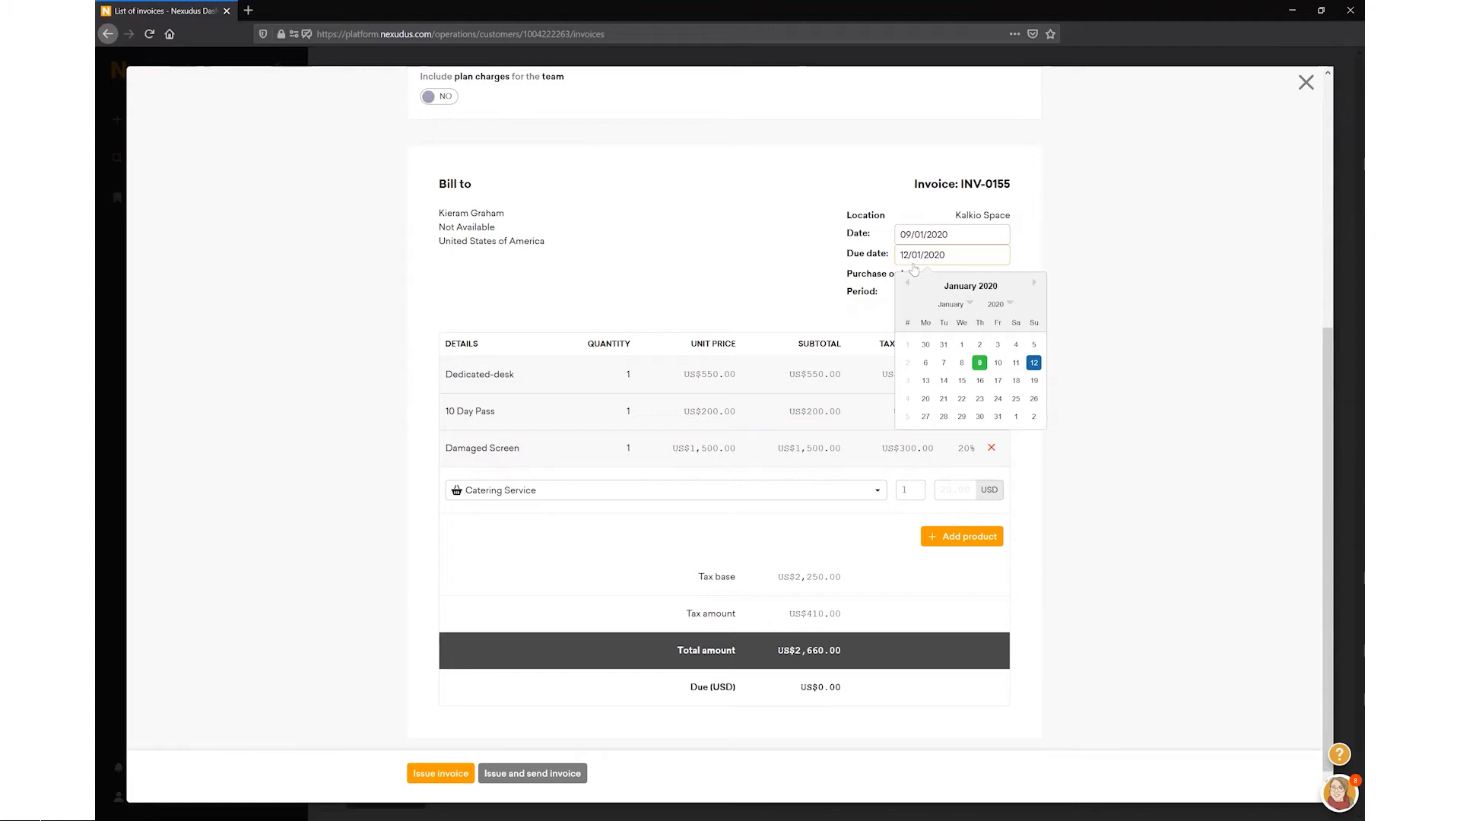
click(830, 286)
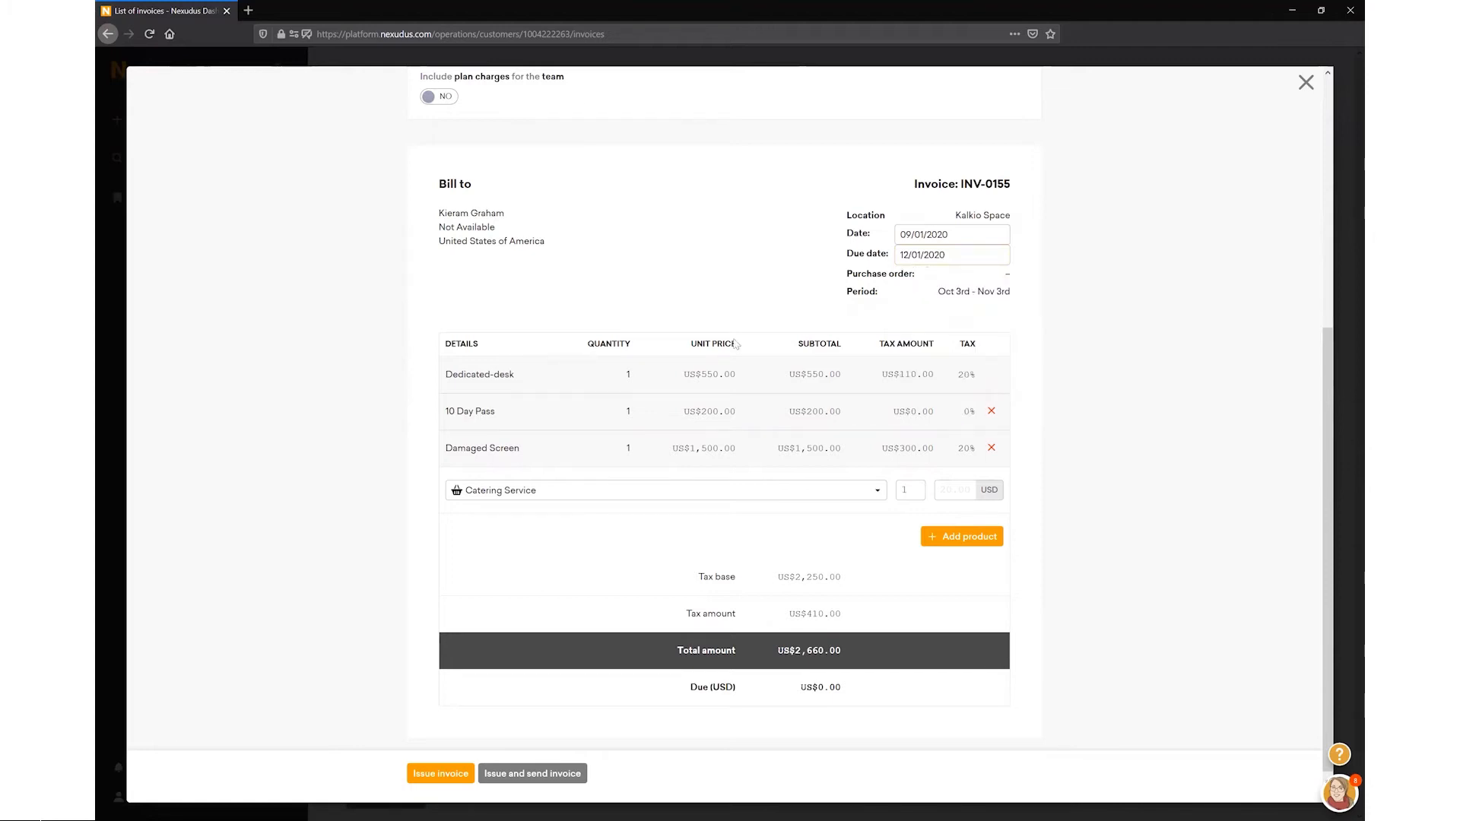
Step: Issue the invoice without sending it and check its due date in the customer's invoice list
scroll(721, 354, down, 1)
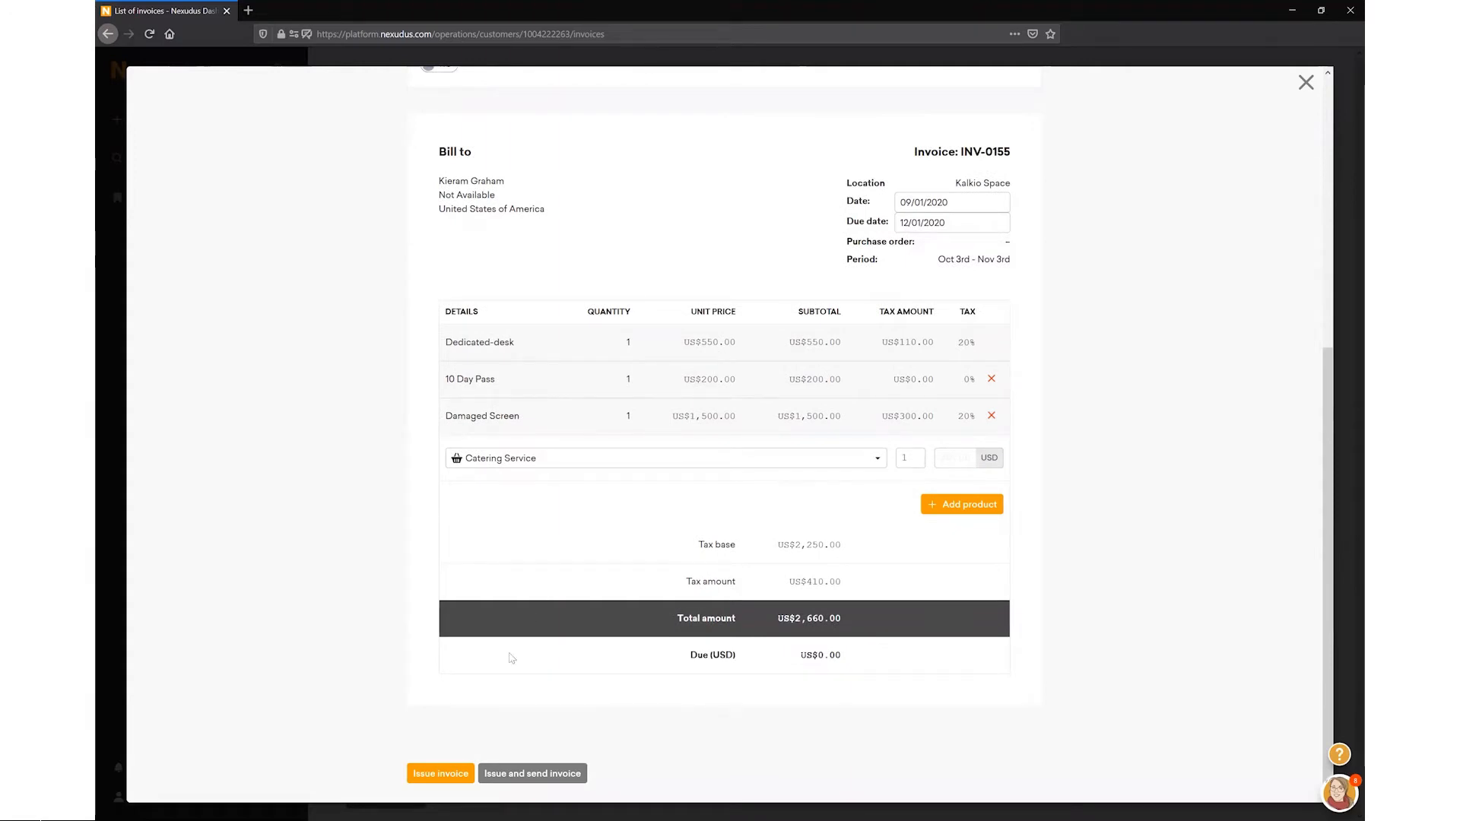
click(445, 776)
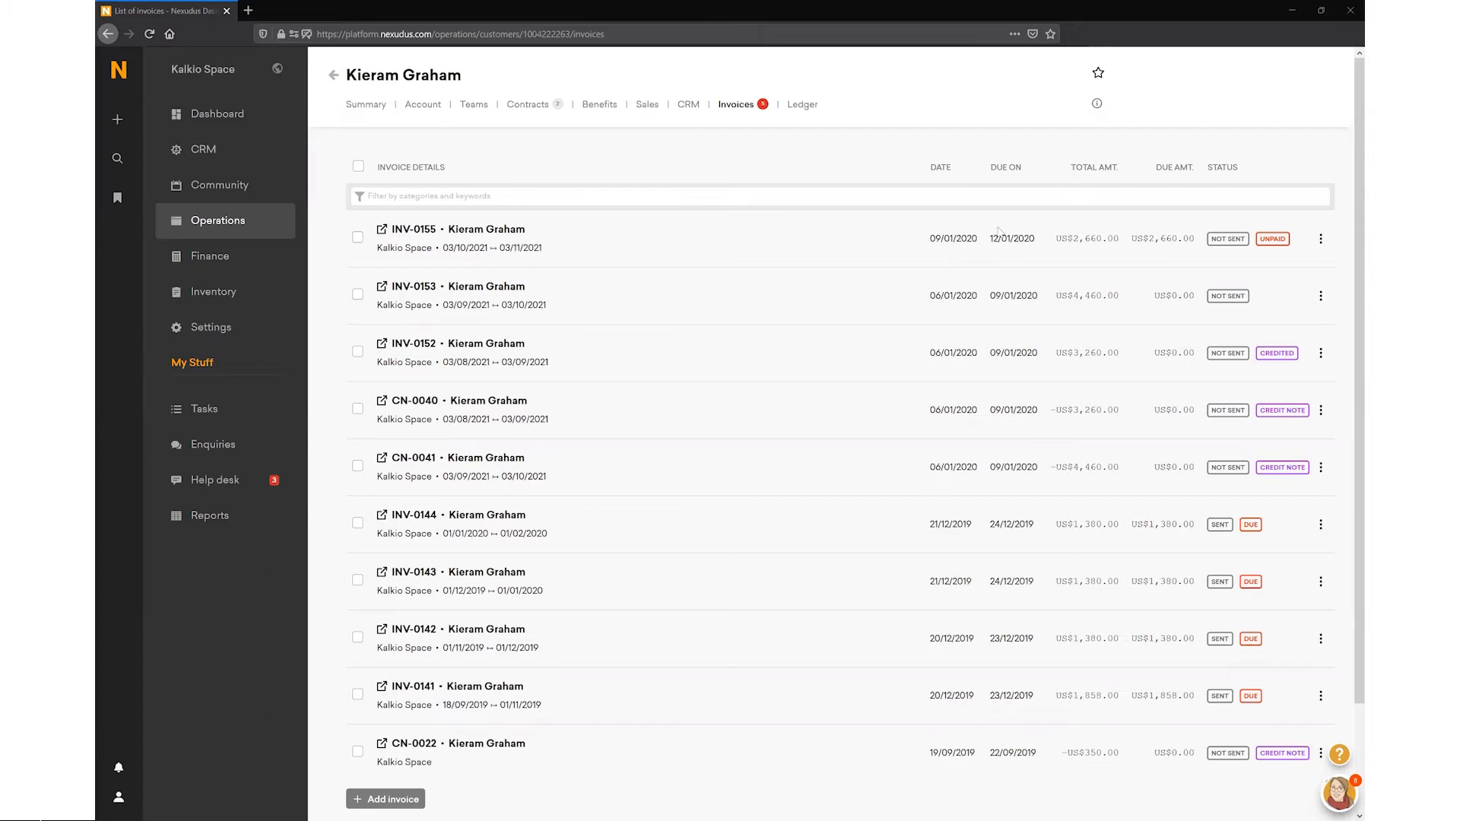
drag(986, 242, 1038, 248)
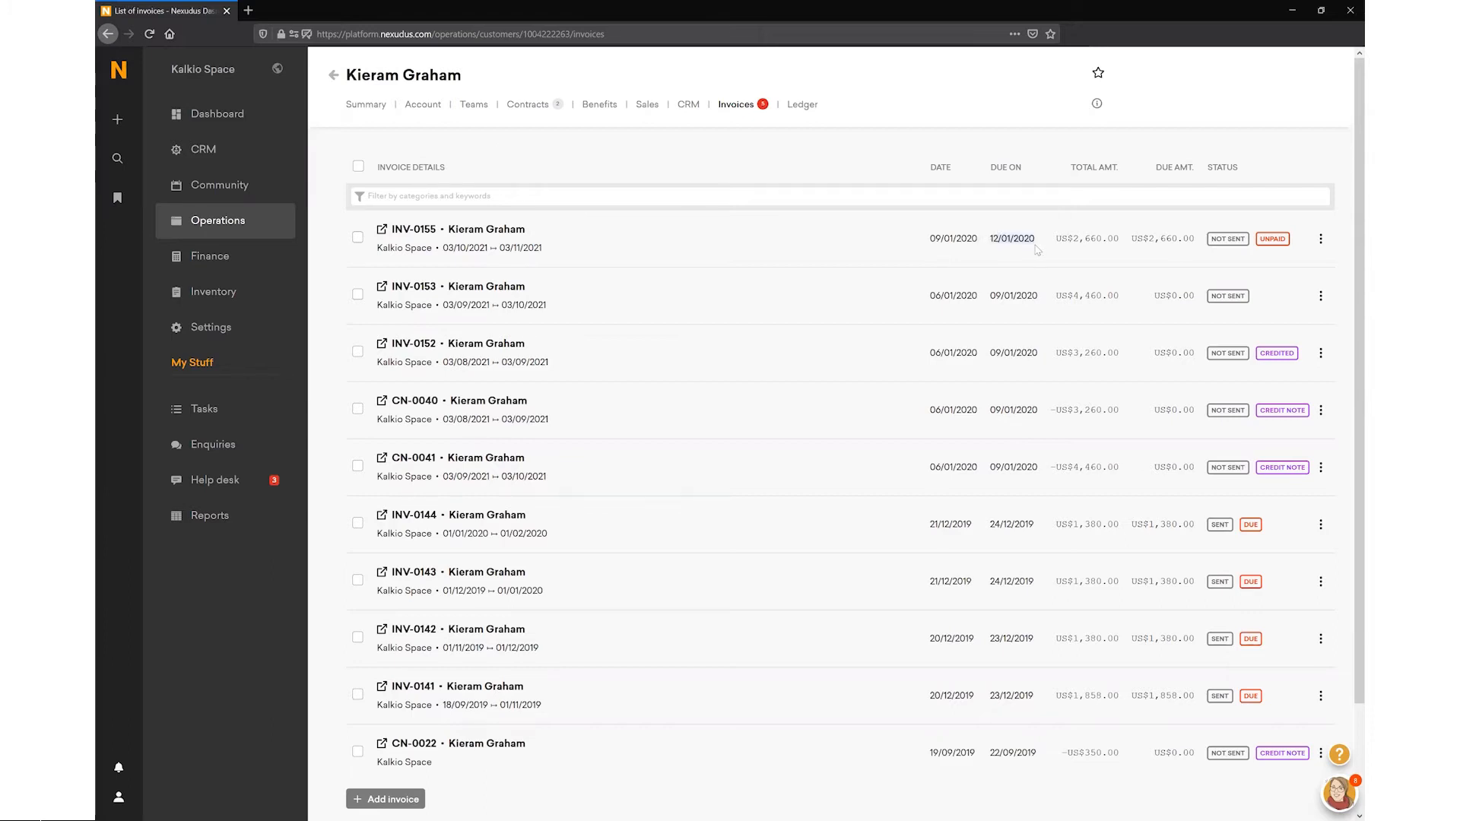
click(851, 241)
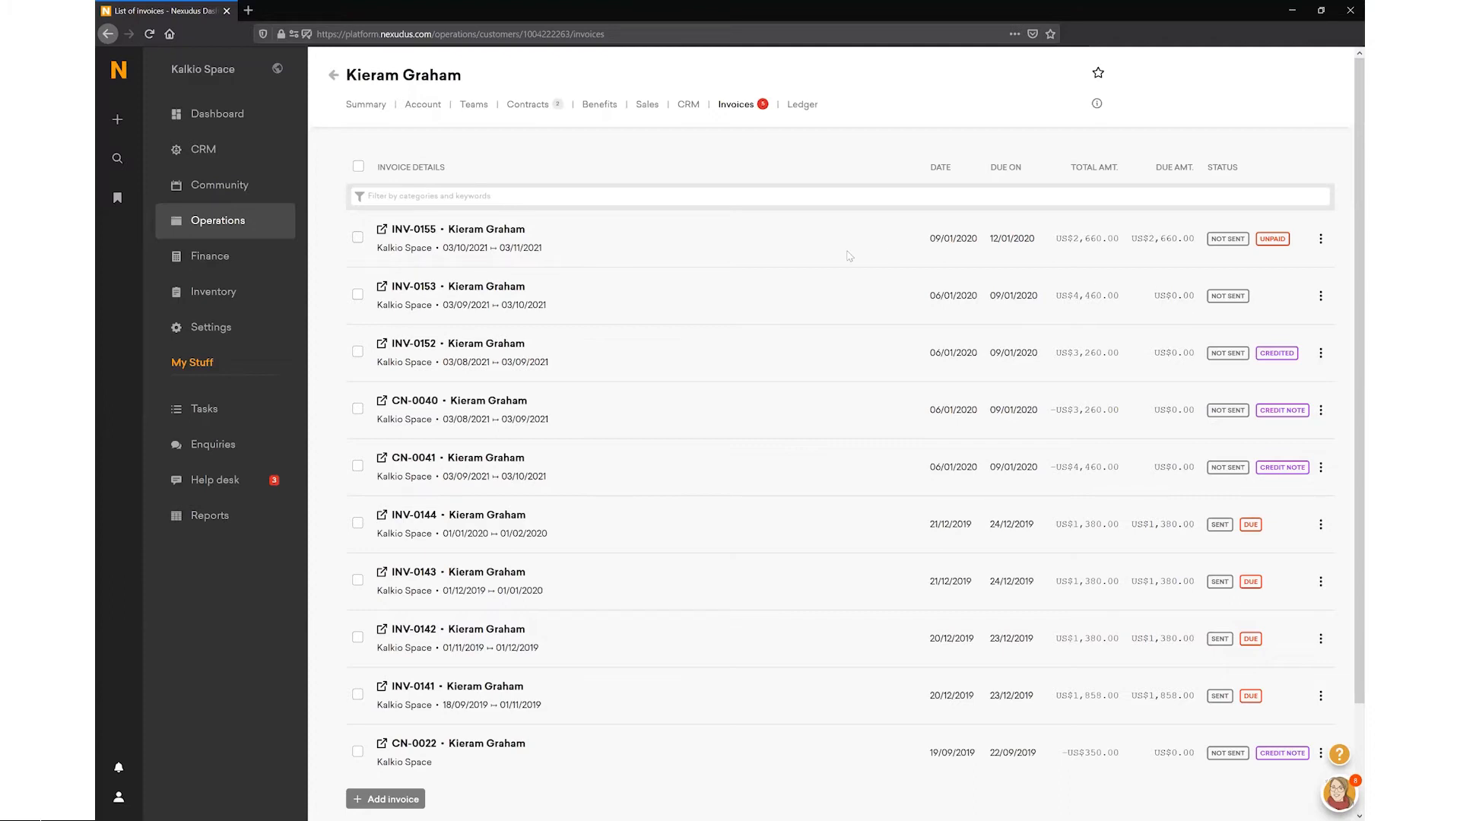
Step: Mark the newly issued invoice as fully paid using the Cash payment method
click(357, 238)
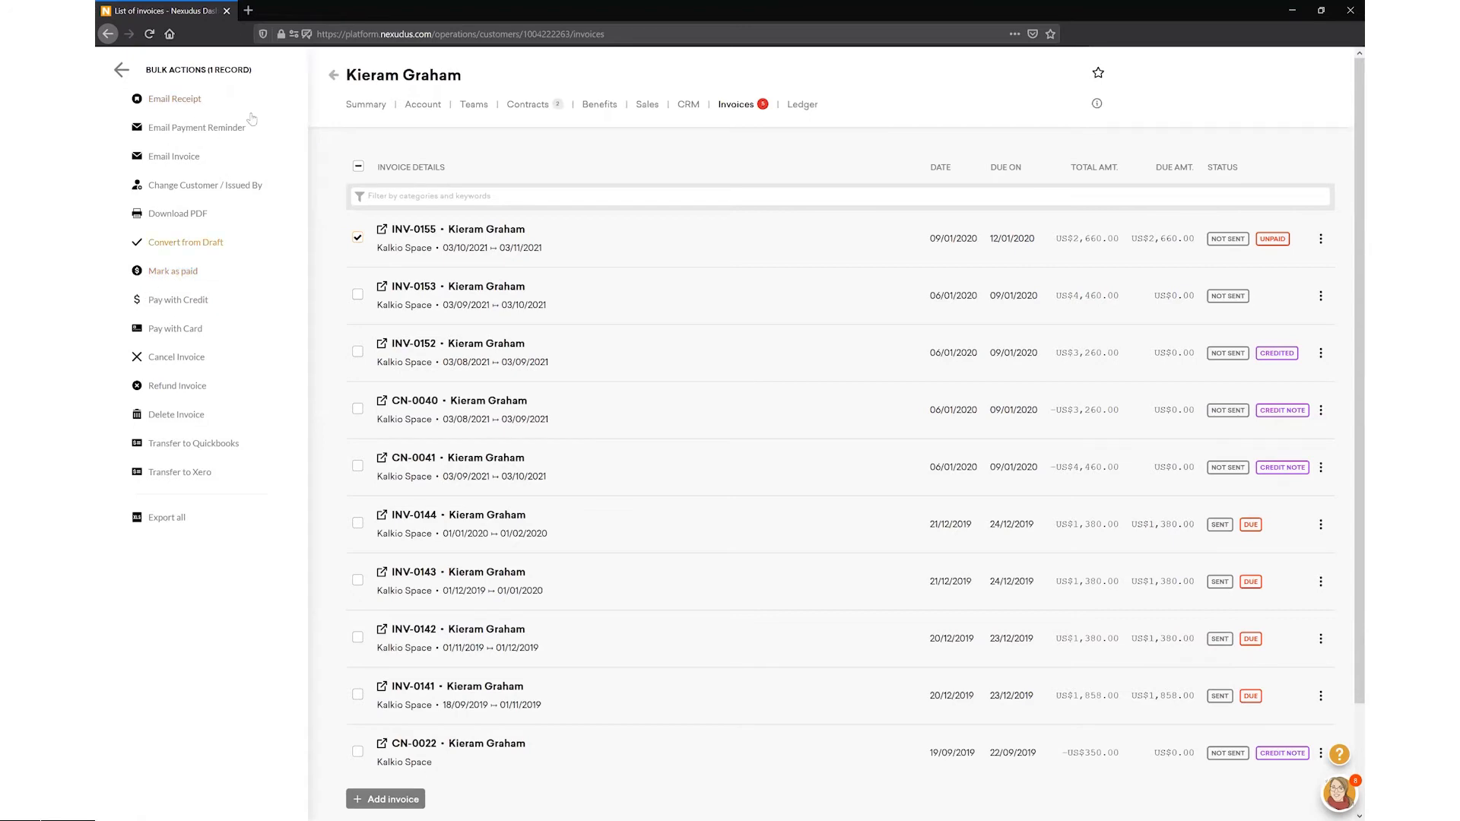
click(176, 272)
click(544, 460)
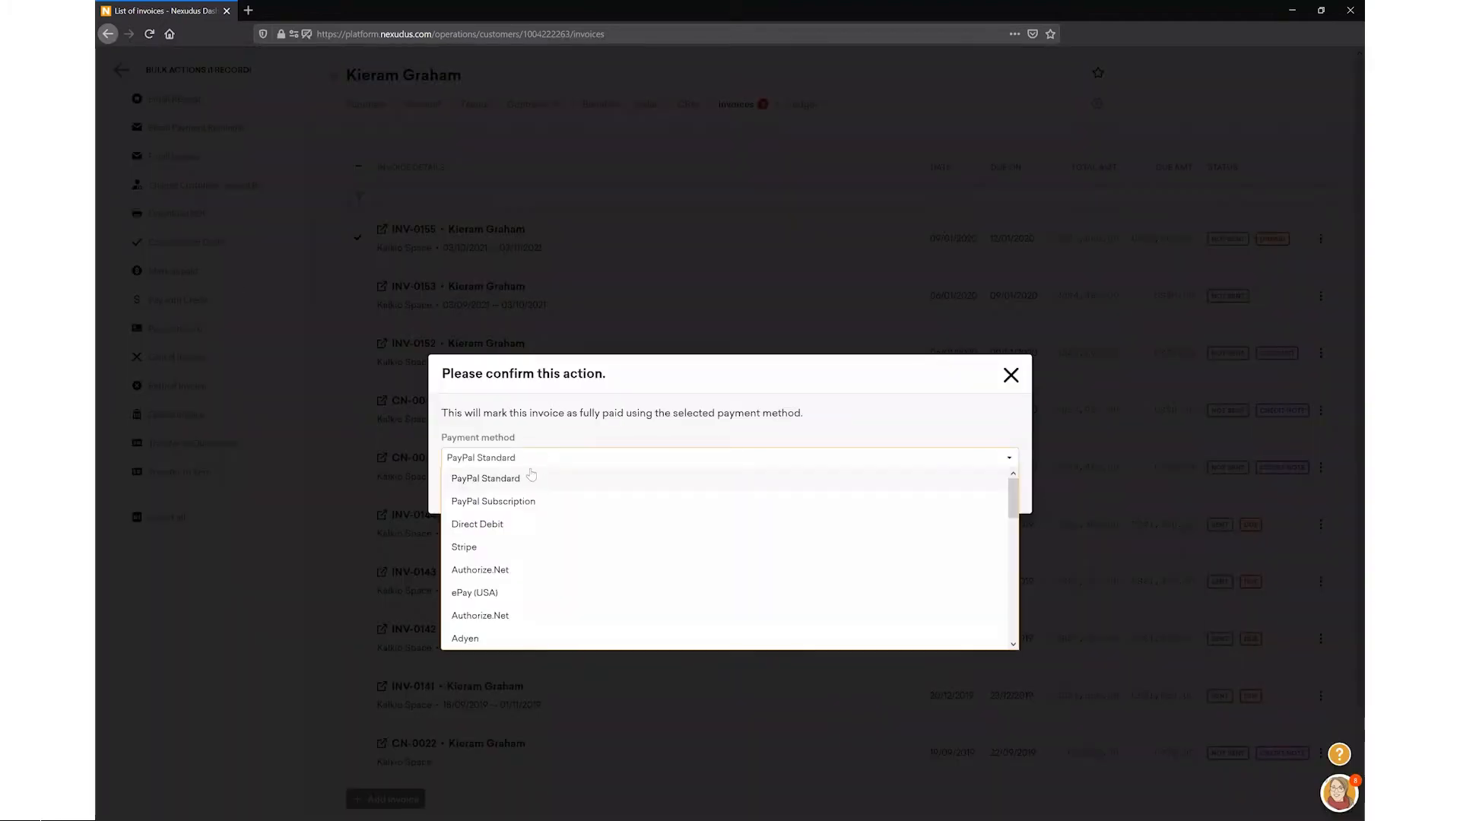
scroll(545, 524, down, 5)
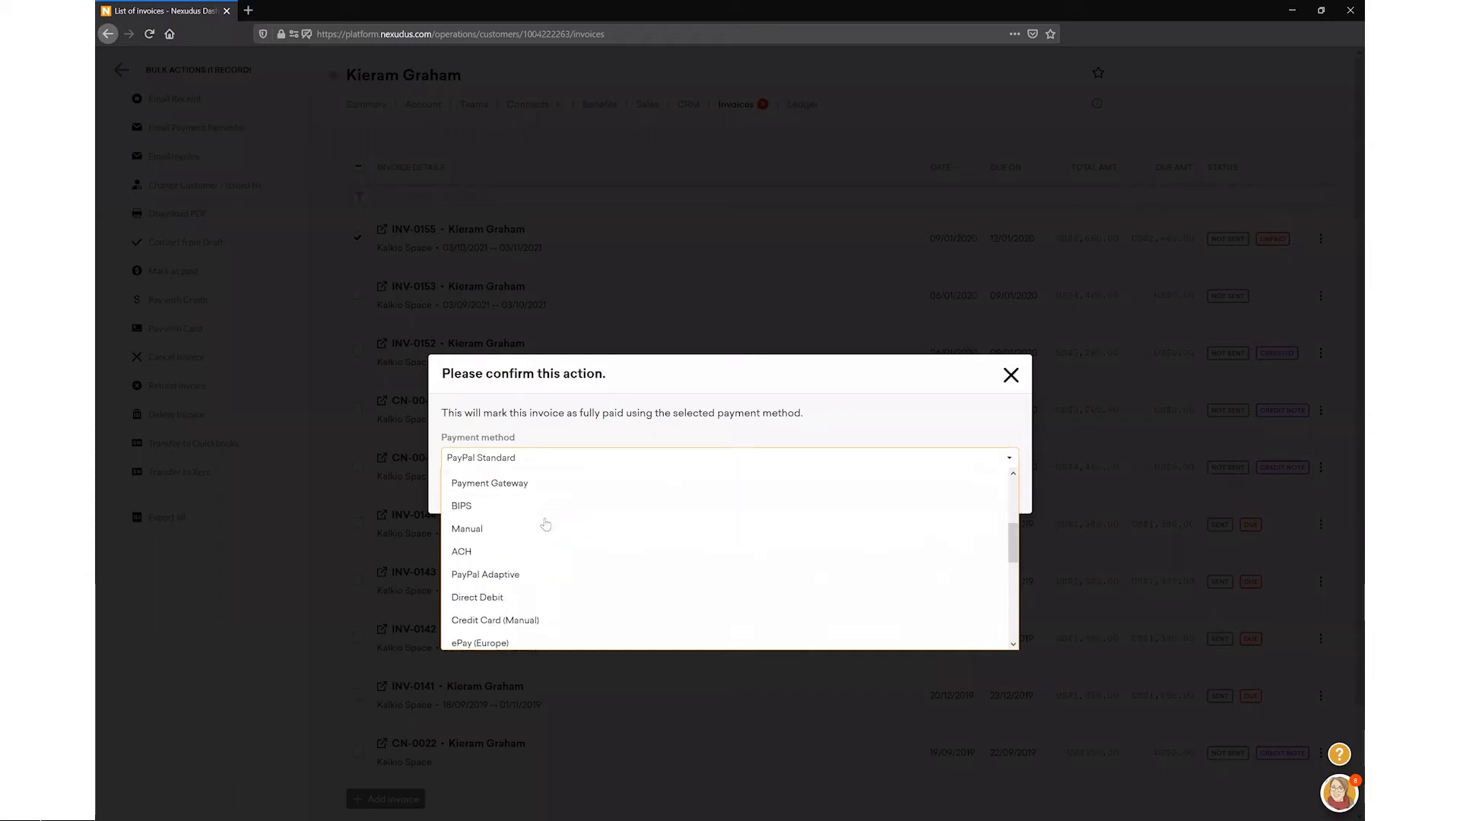
scroll(545, 524, down, 1)
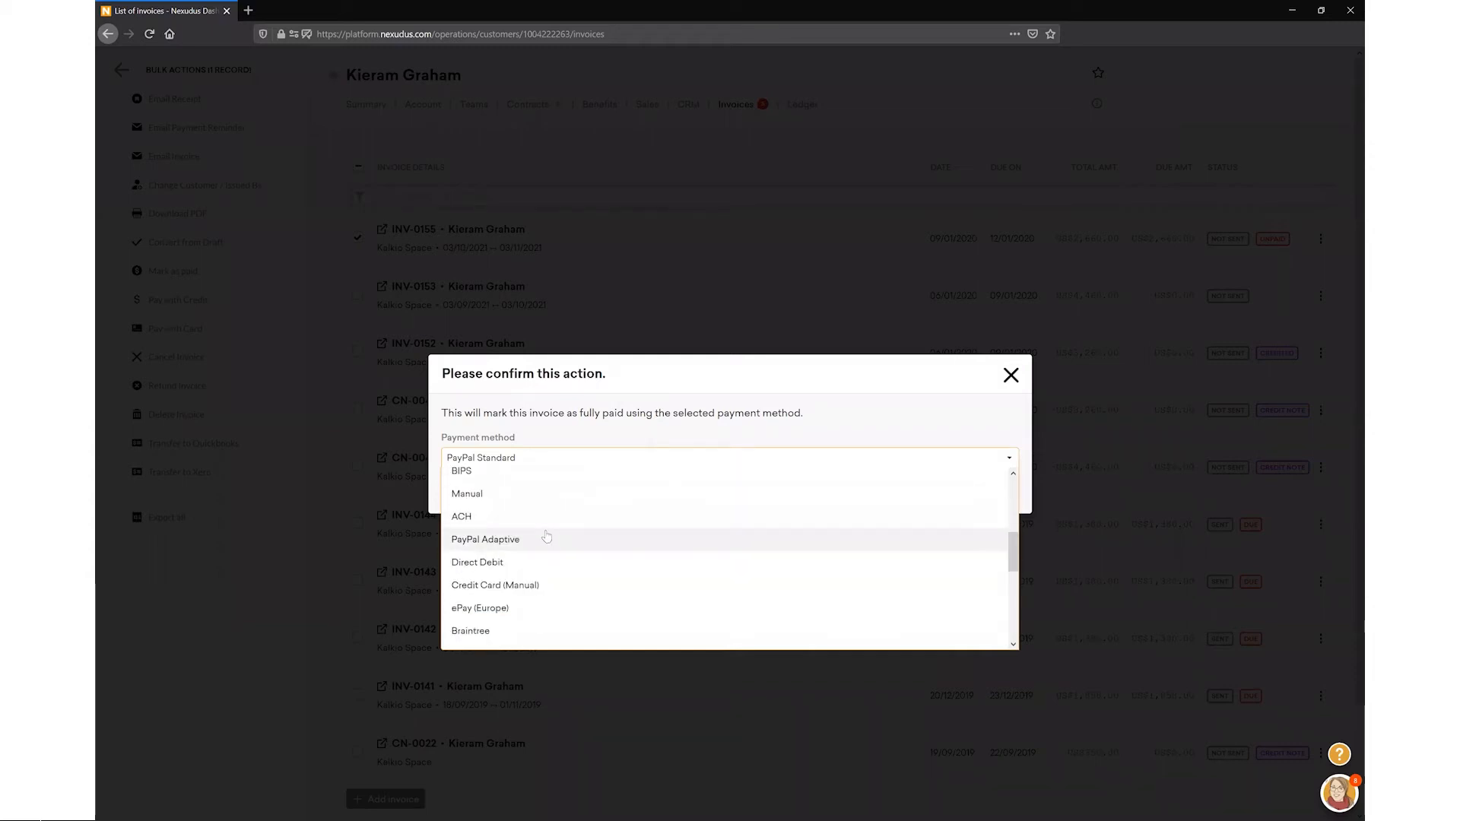
scroll(546, 536, down, 5)
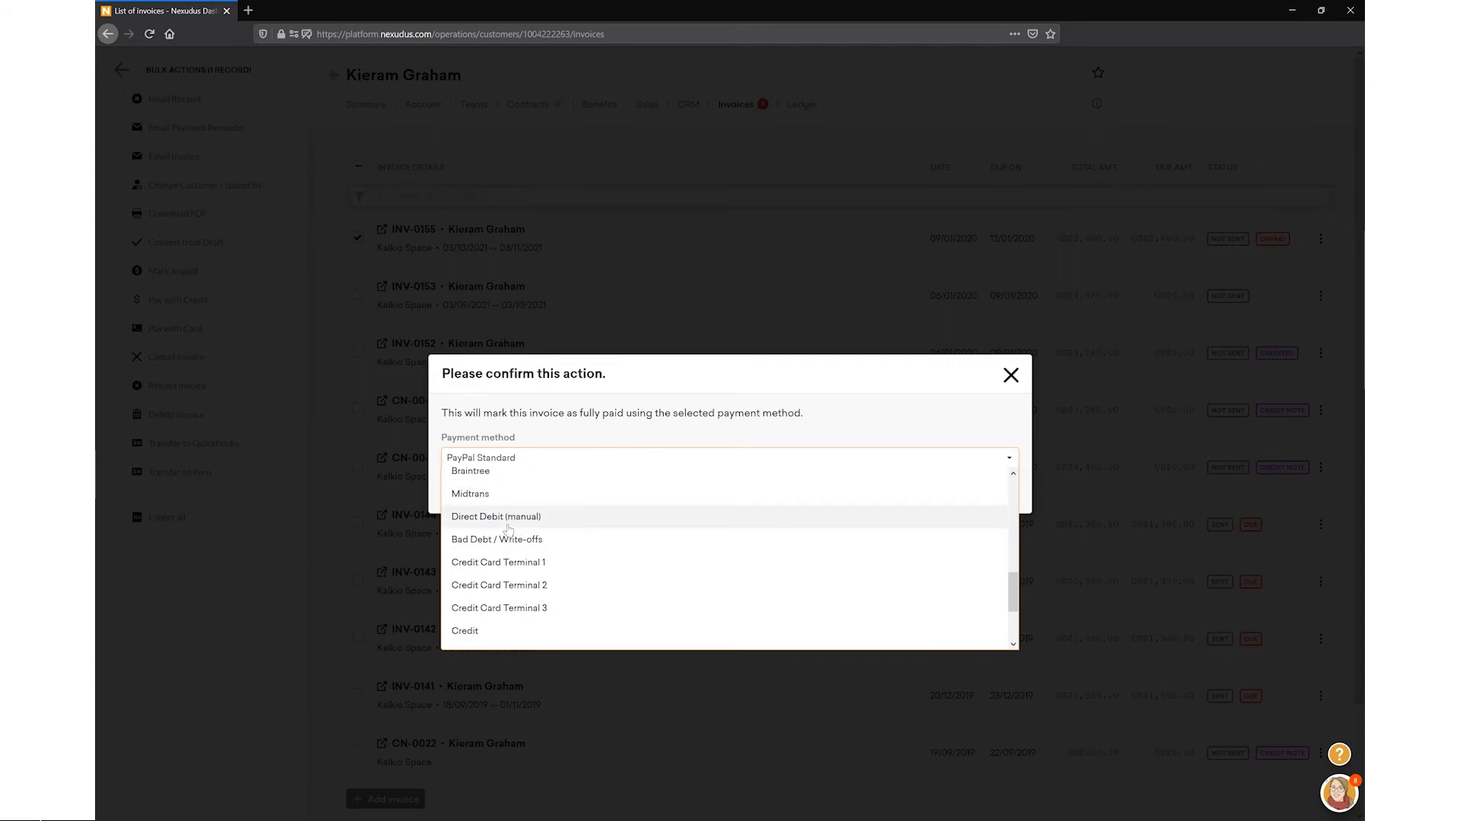
scroll(510, 533, down, 3)
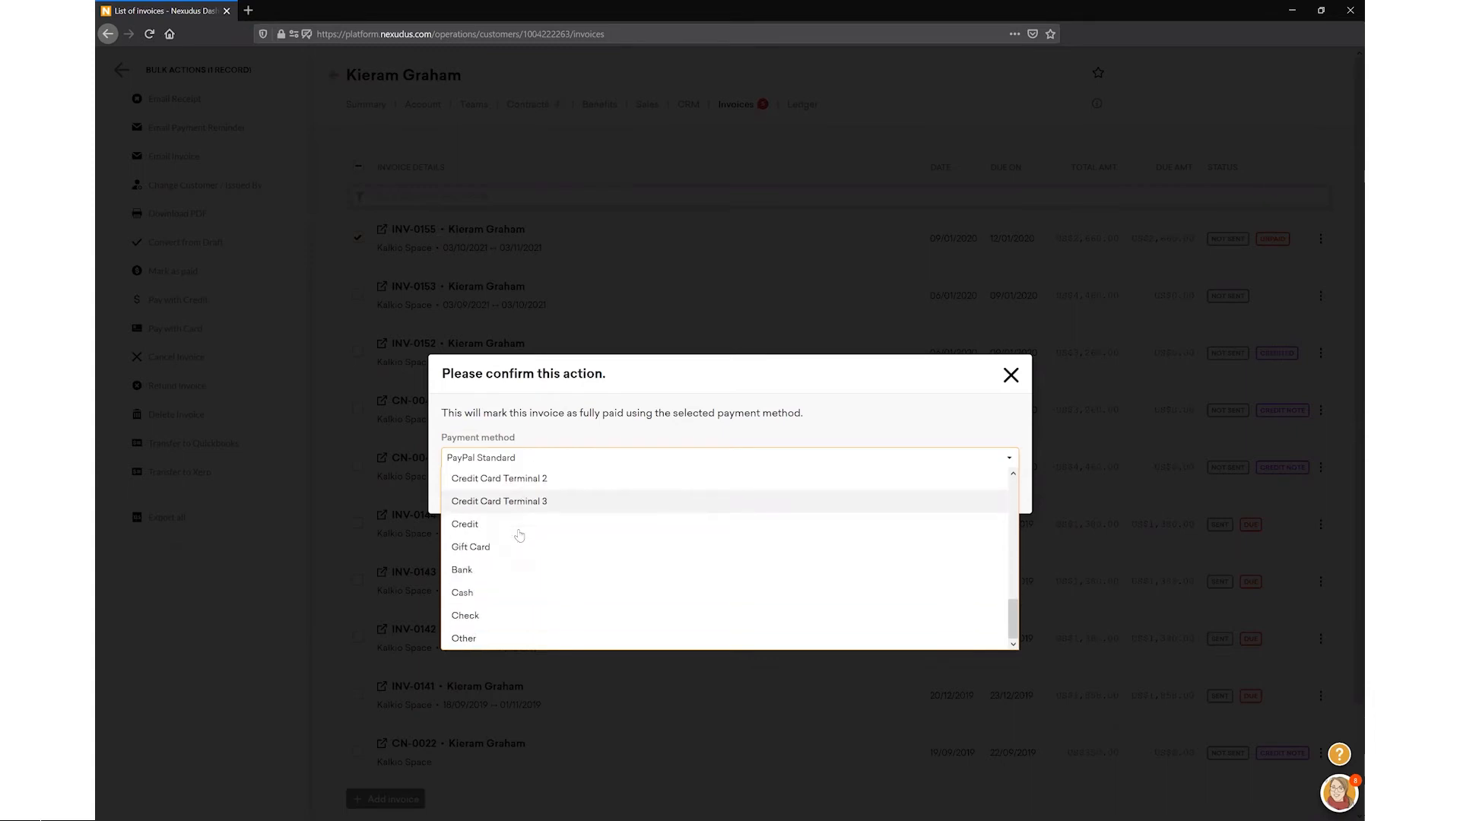
click(535, 601)
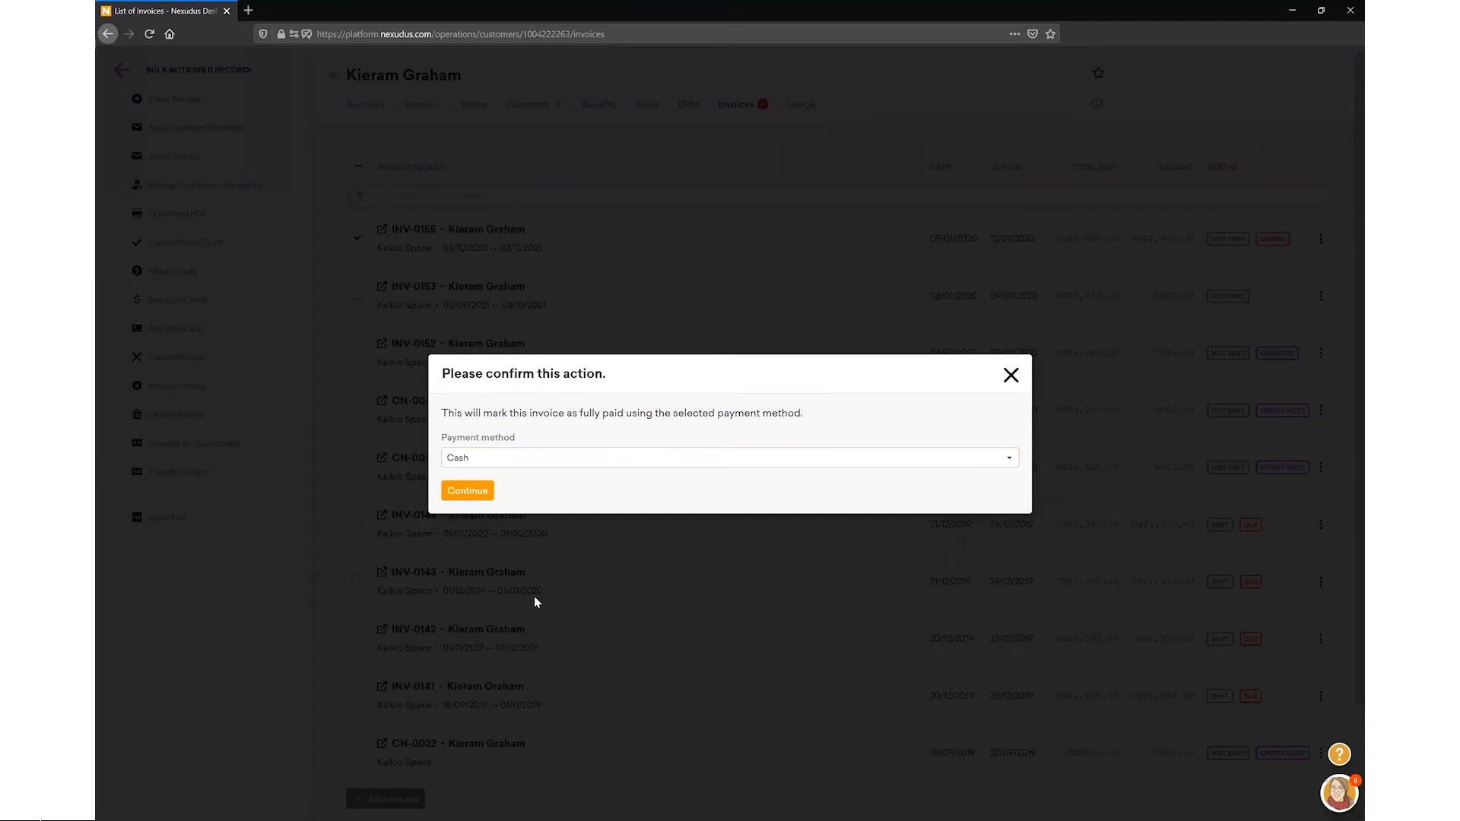
click(474, 492)
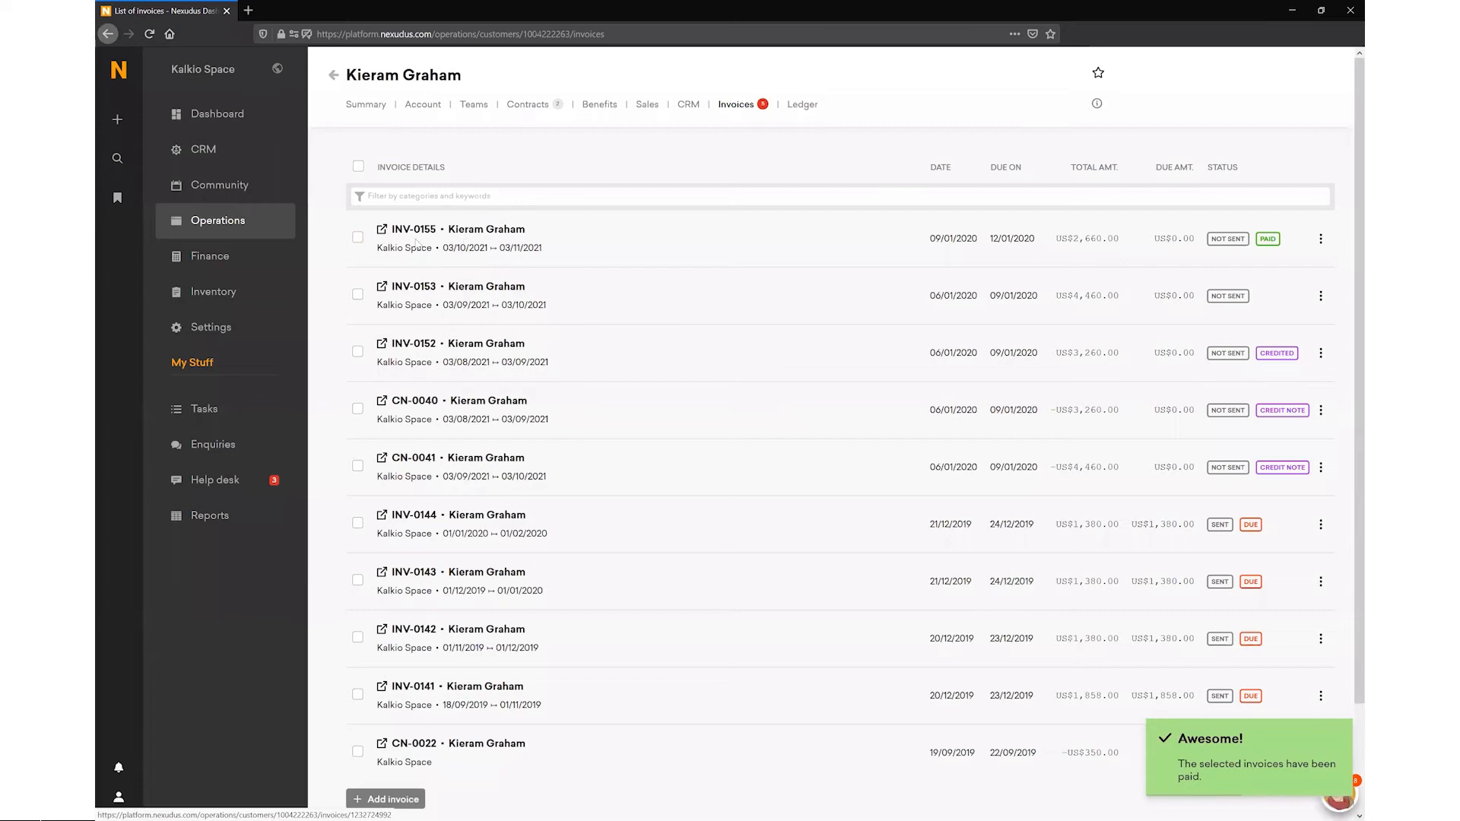
Step: Examine the methods available for refunding the newly paid invoice and close the dialog without issuing a refund
click(357, 238)
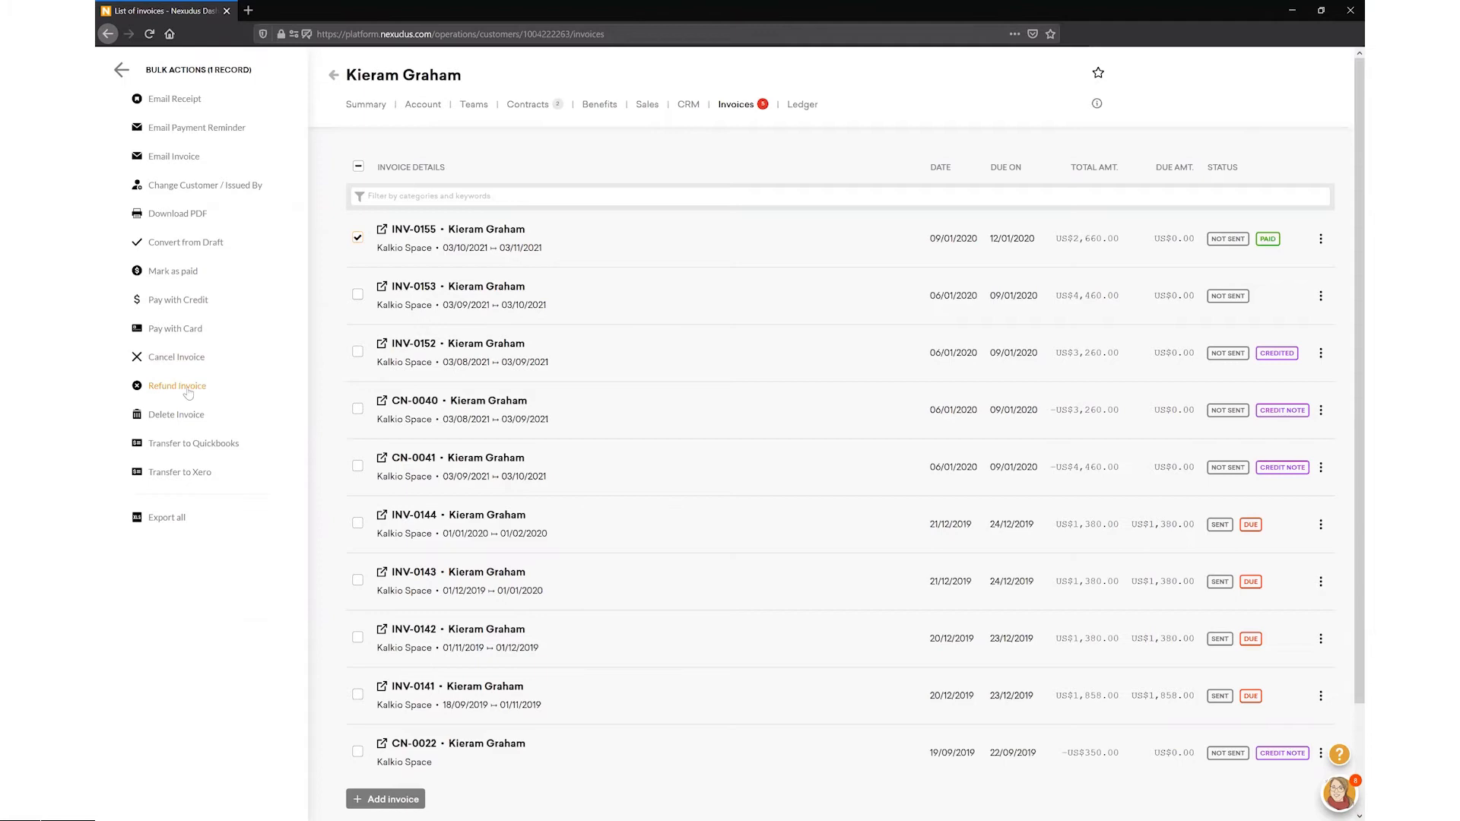
click(188, 393)
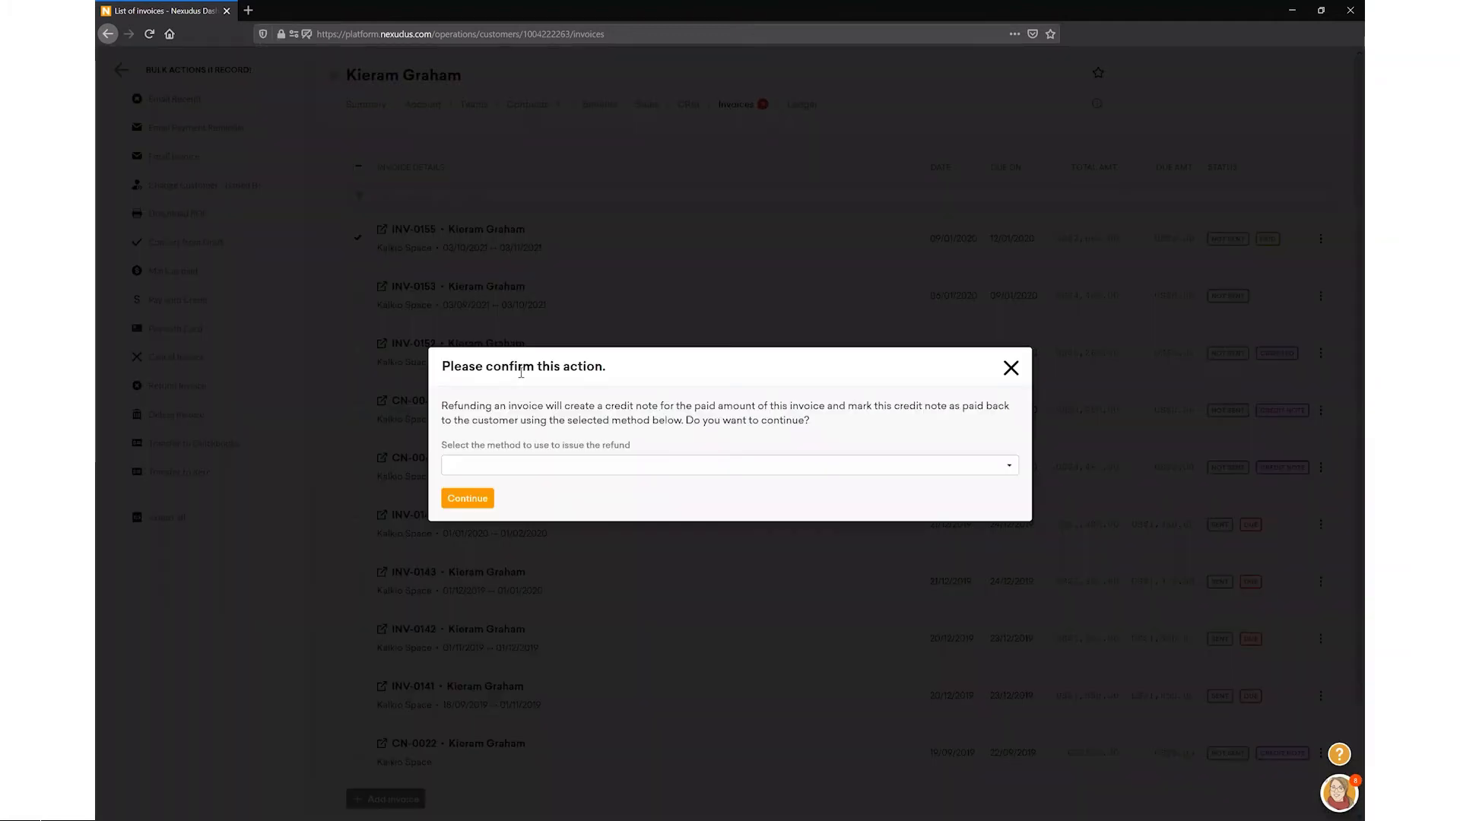
click(545, 470)
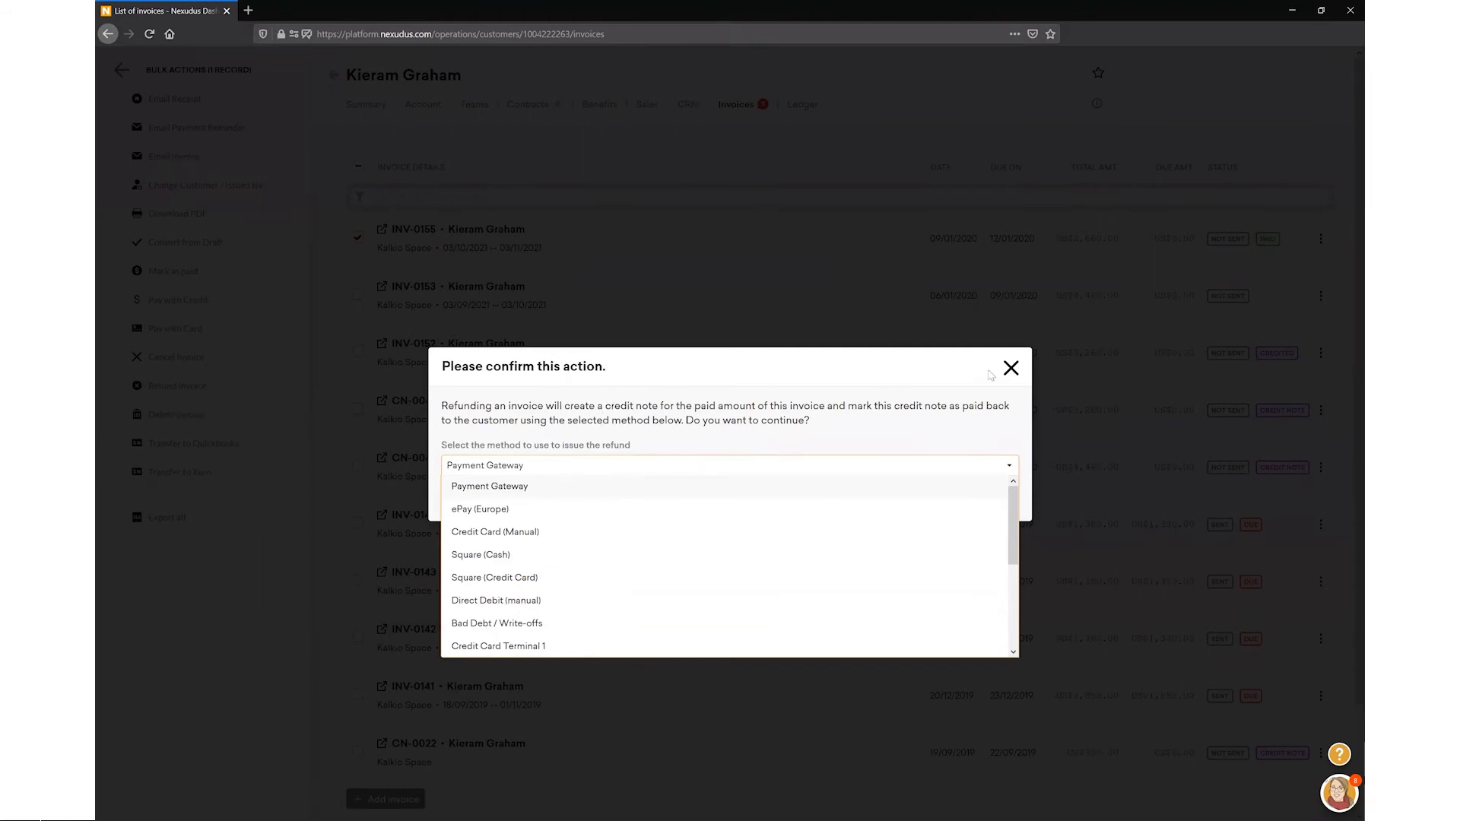
click(990, 381)
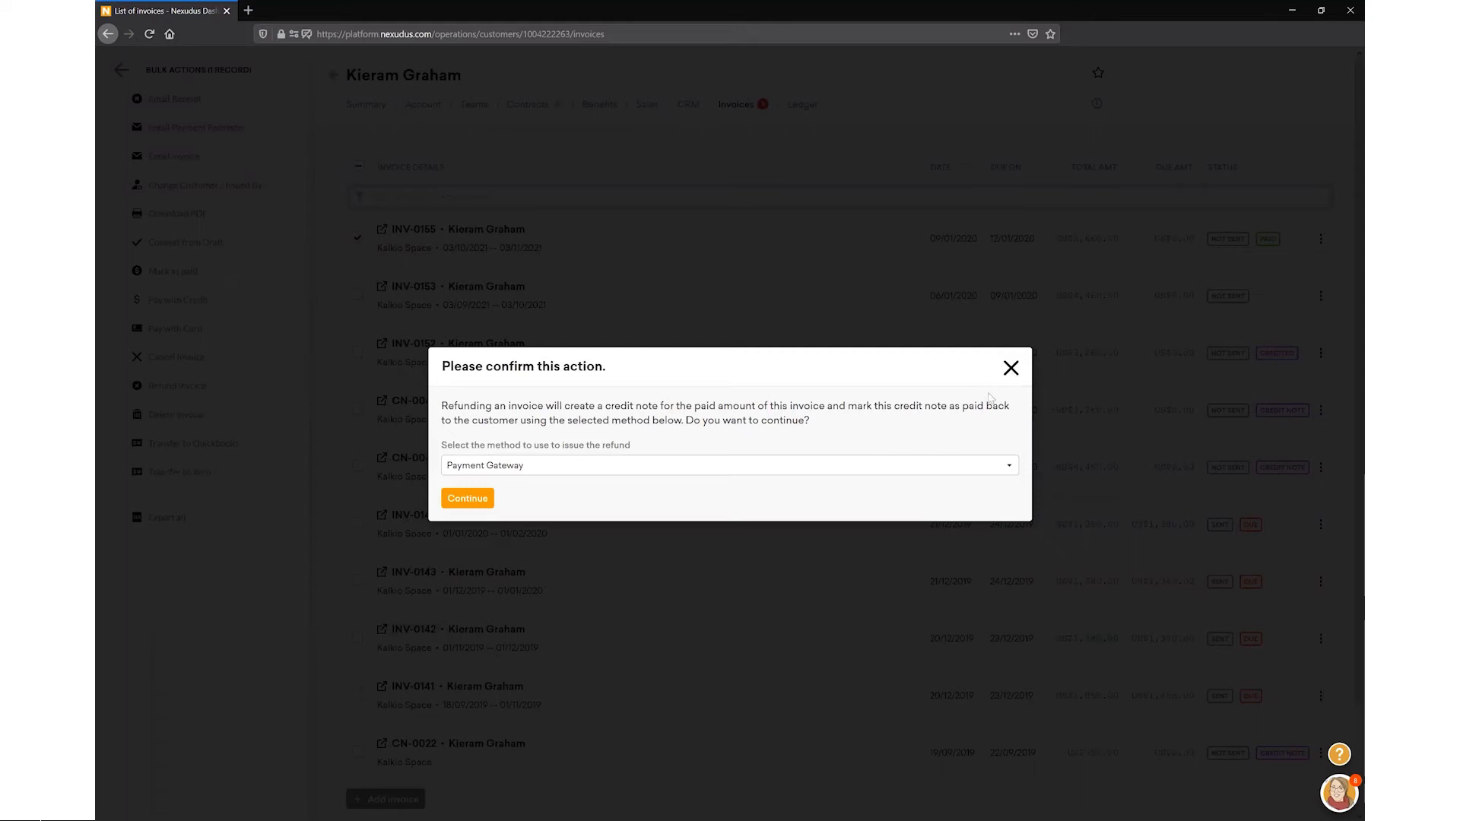
click(871, 473)
scroll(561, 561, down, 3)
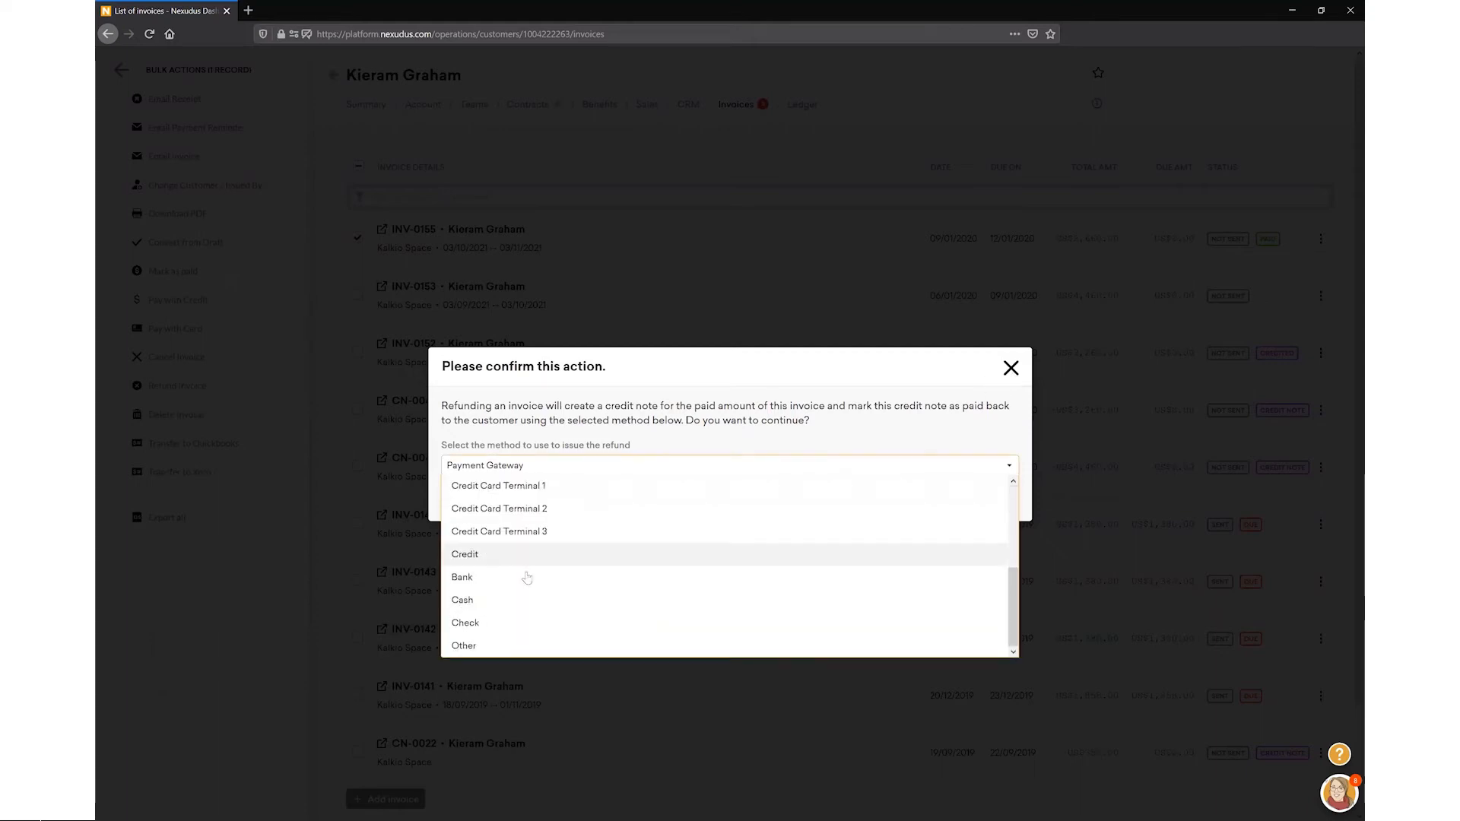
click(1011, 369)
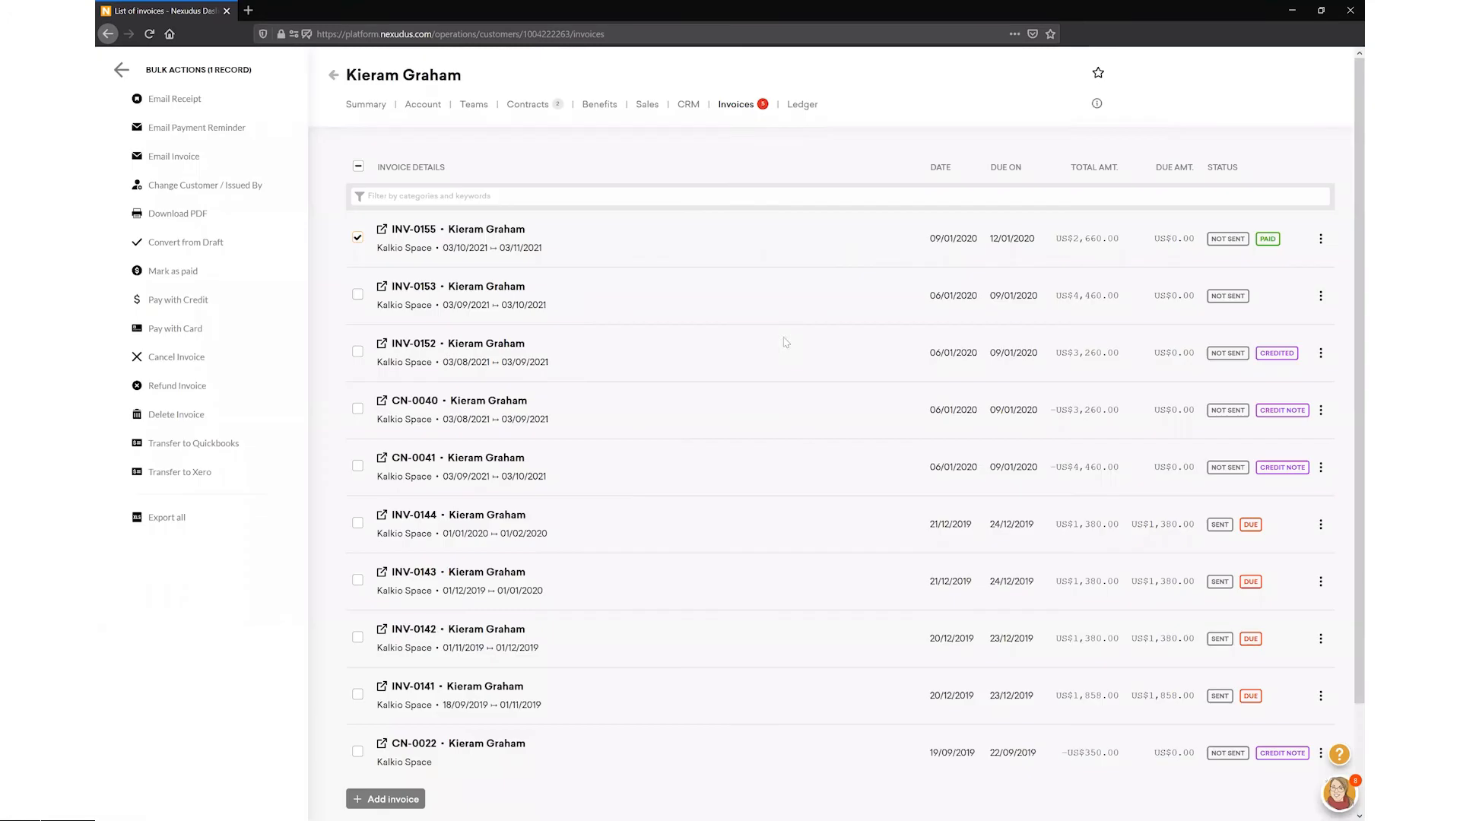
Step: Open the refund dialog for the Damaged Screen line of the newly paid invoice
click(357, 238)
click(429, 236)
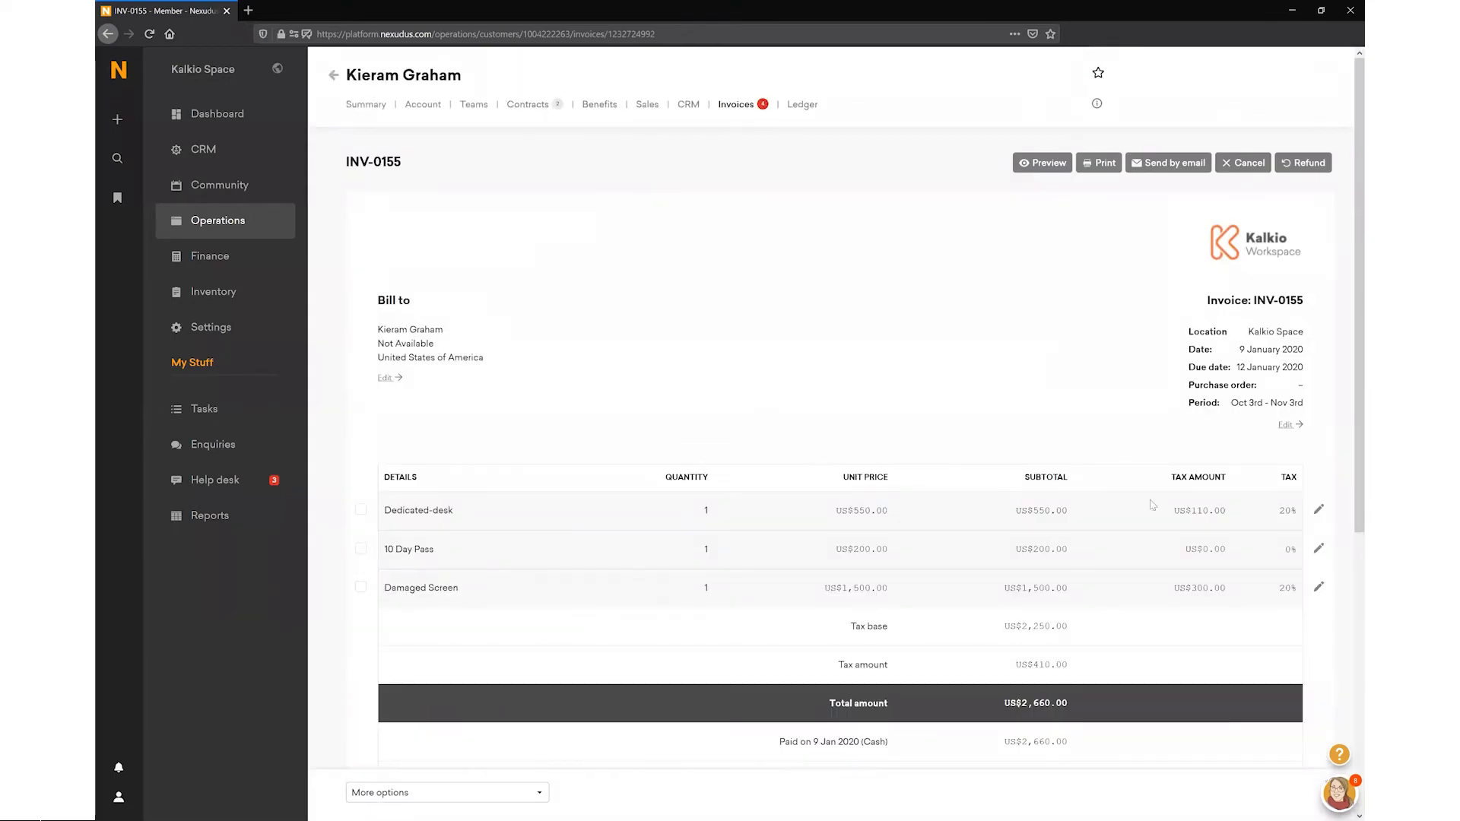
click(1319, 588)
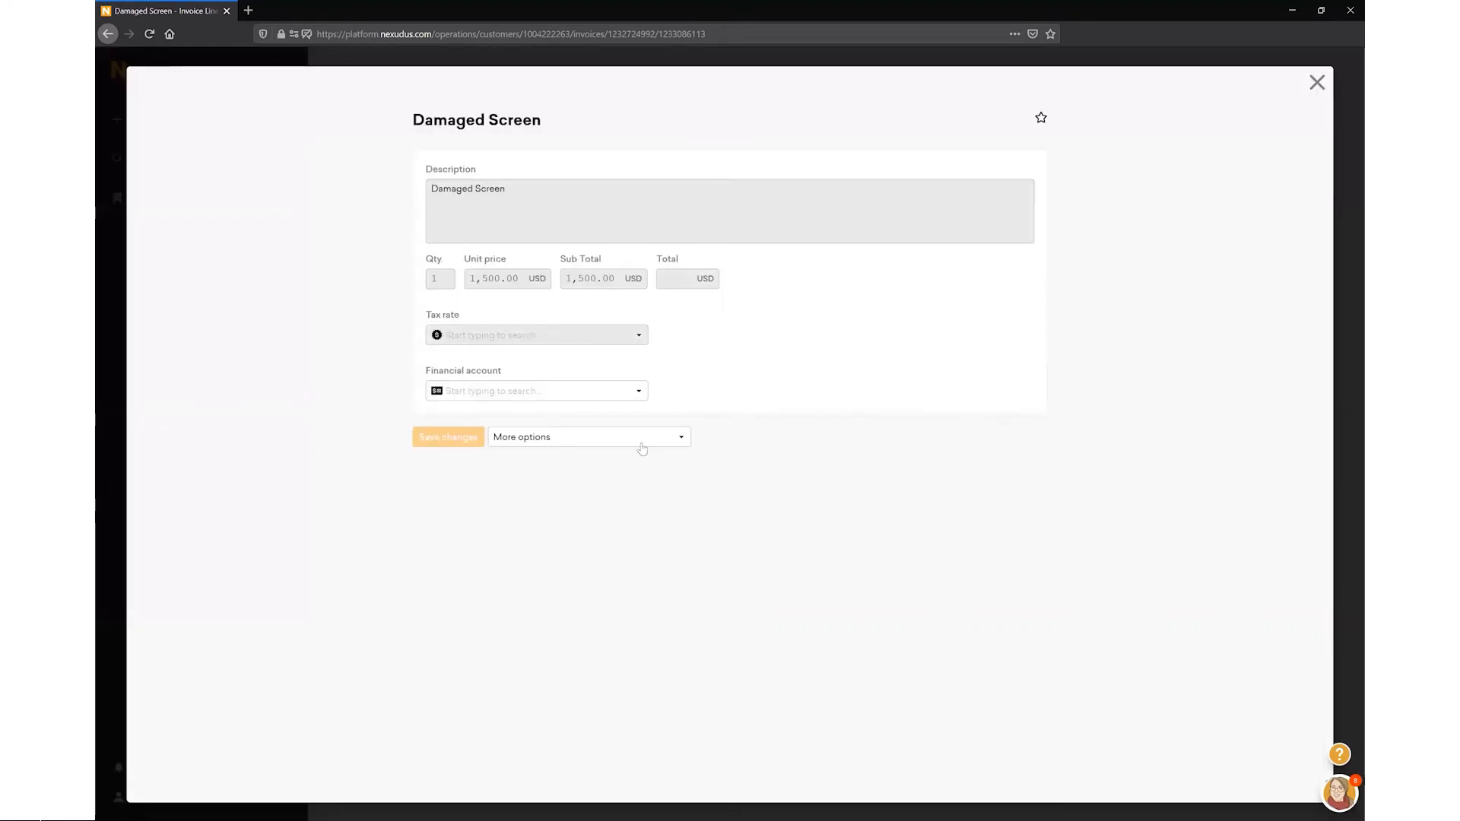
click(641, 445)
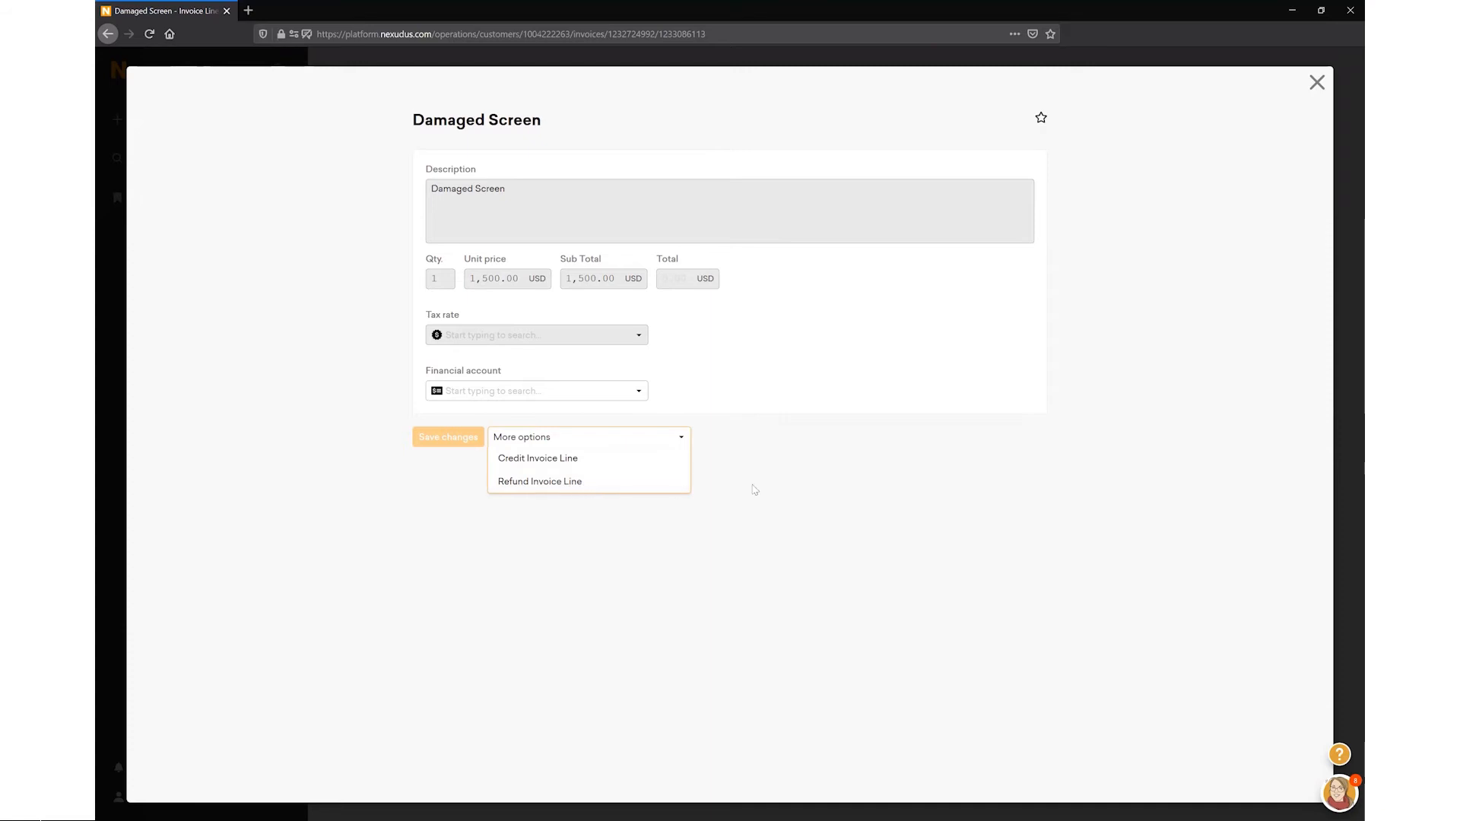
click(630, 480)
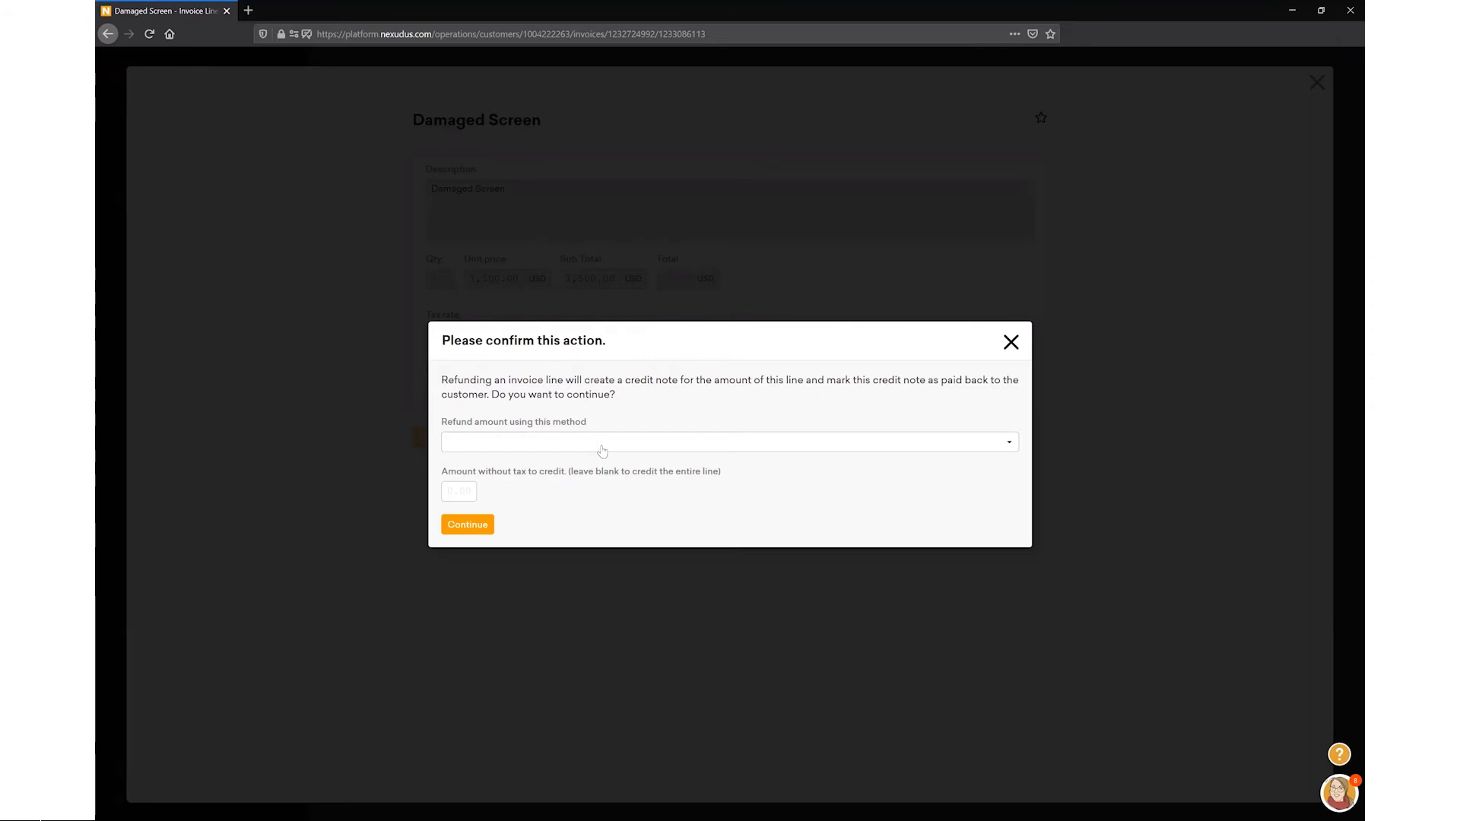
Step: Enter a Cash refund of 1,600.00 for the Damaged Screen line, abandon it without continuing, and return to the customer's invoice list
click(602, 451)
click(585, 430)
click(558, 446)
scroll(548, 547, down, 2)
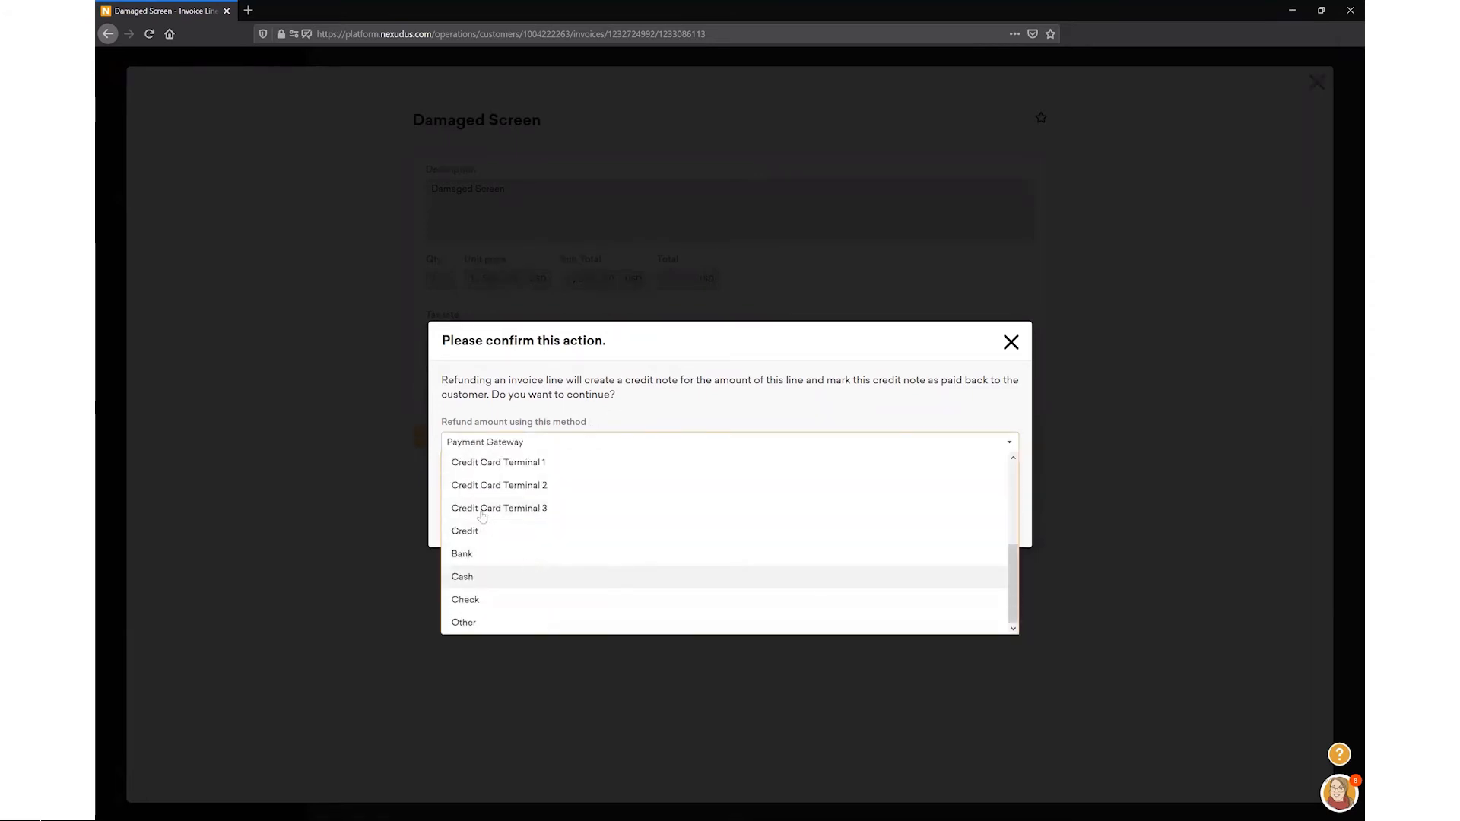
key(Return)
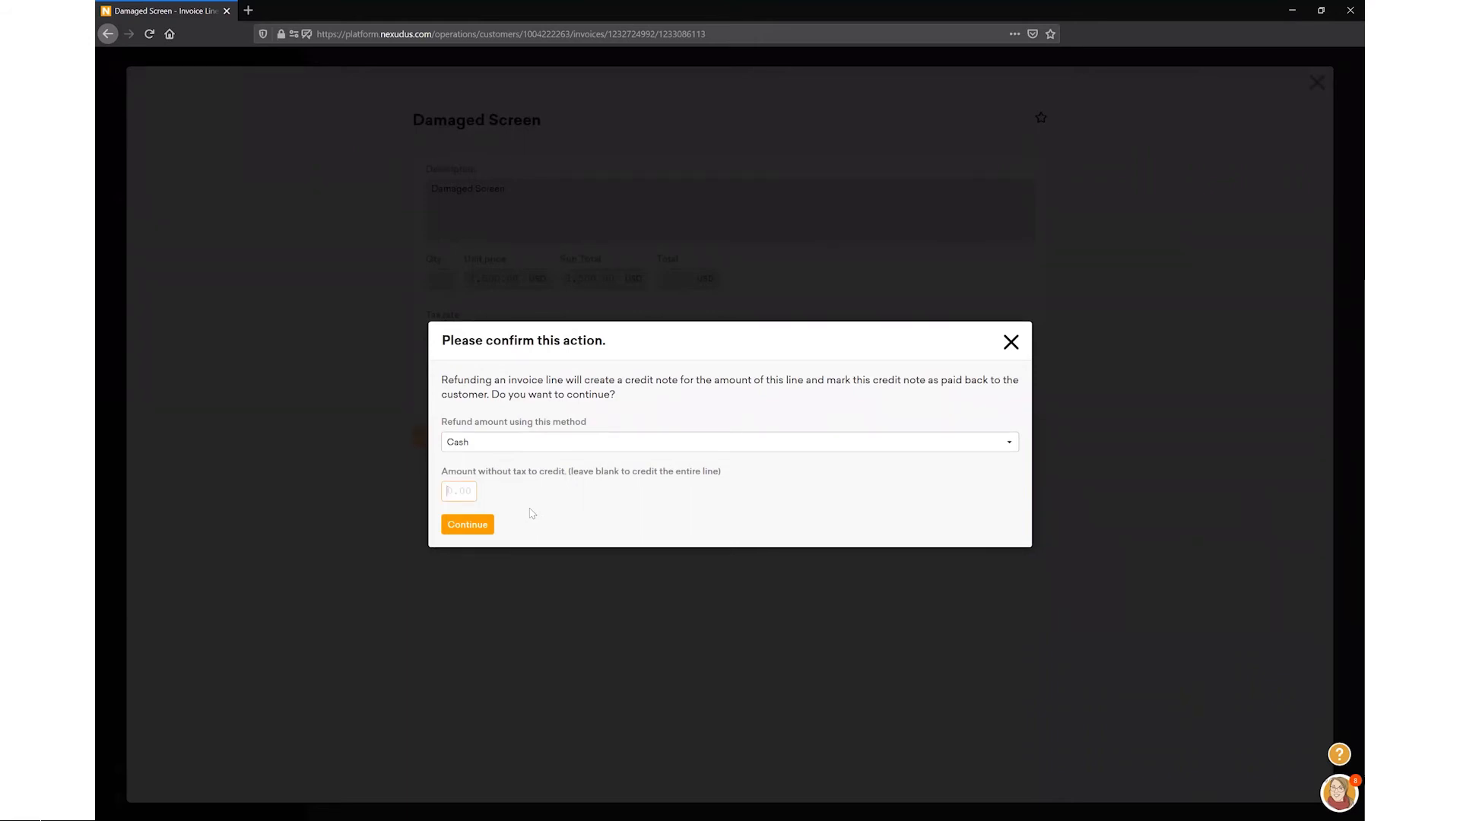
text(1600)
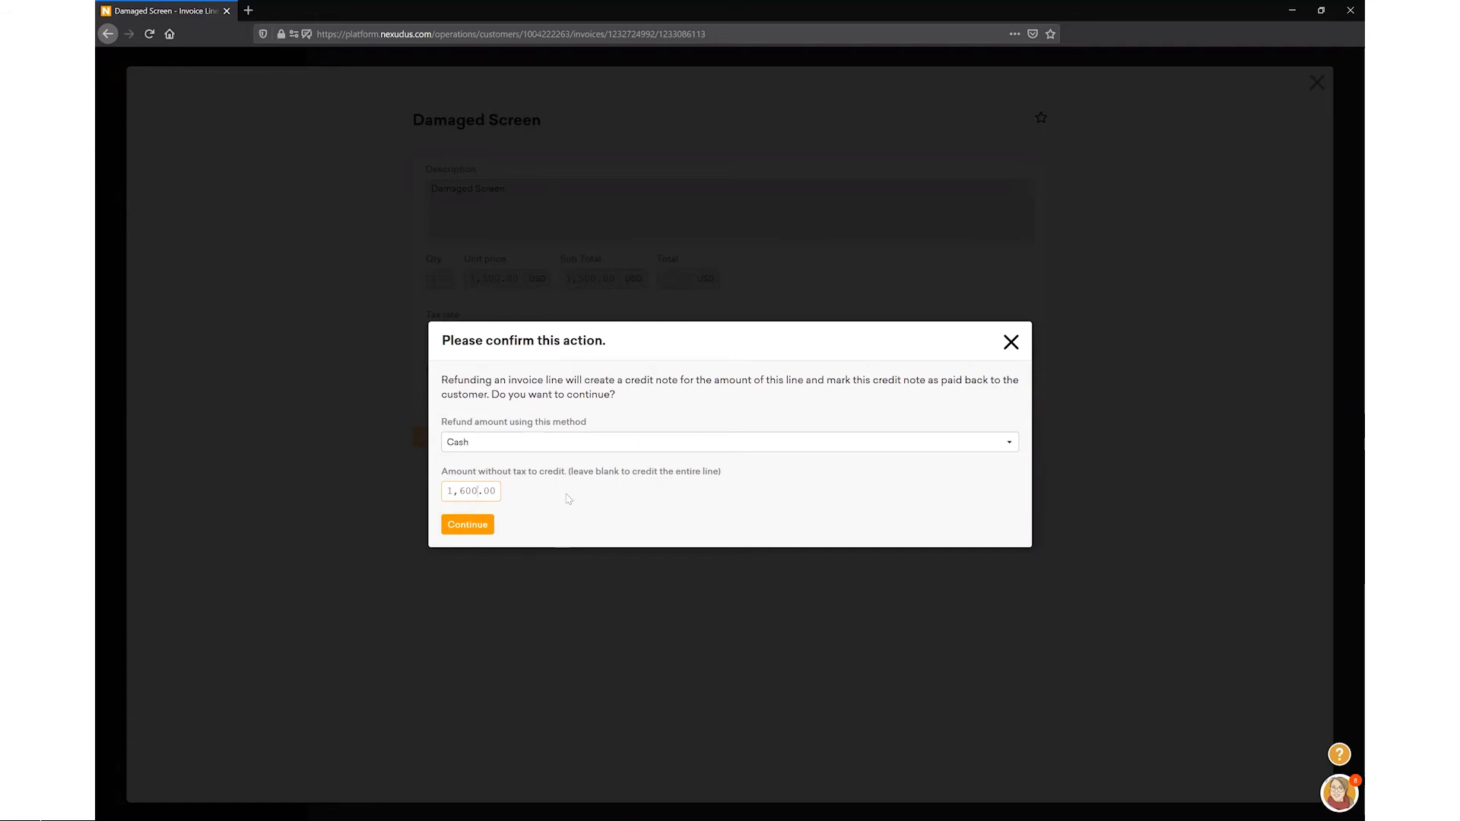
click(1010, 343)
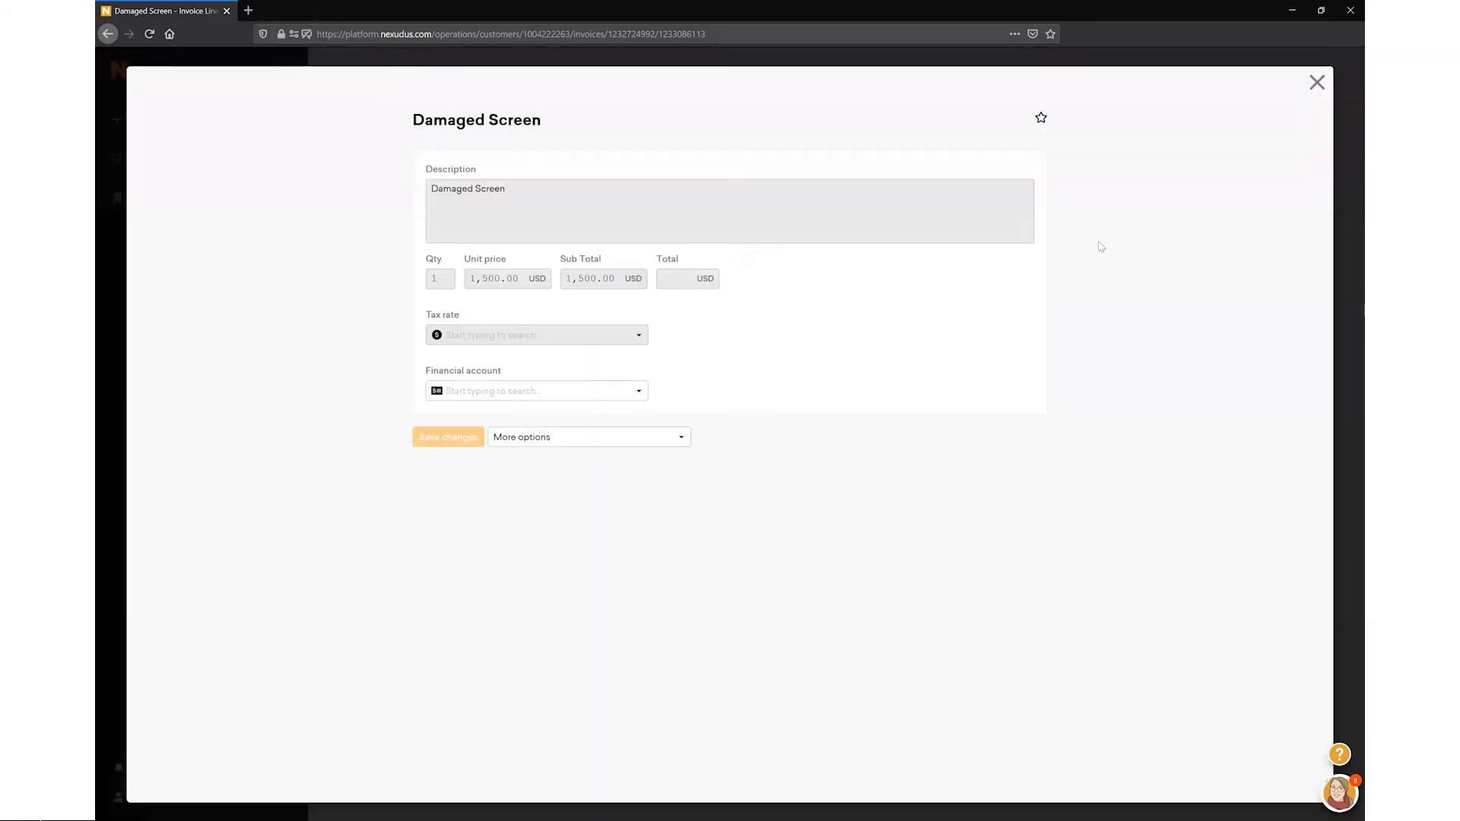
click(1318, 83)
click(745, 105)
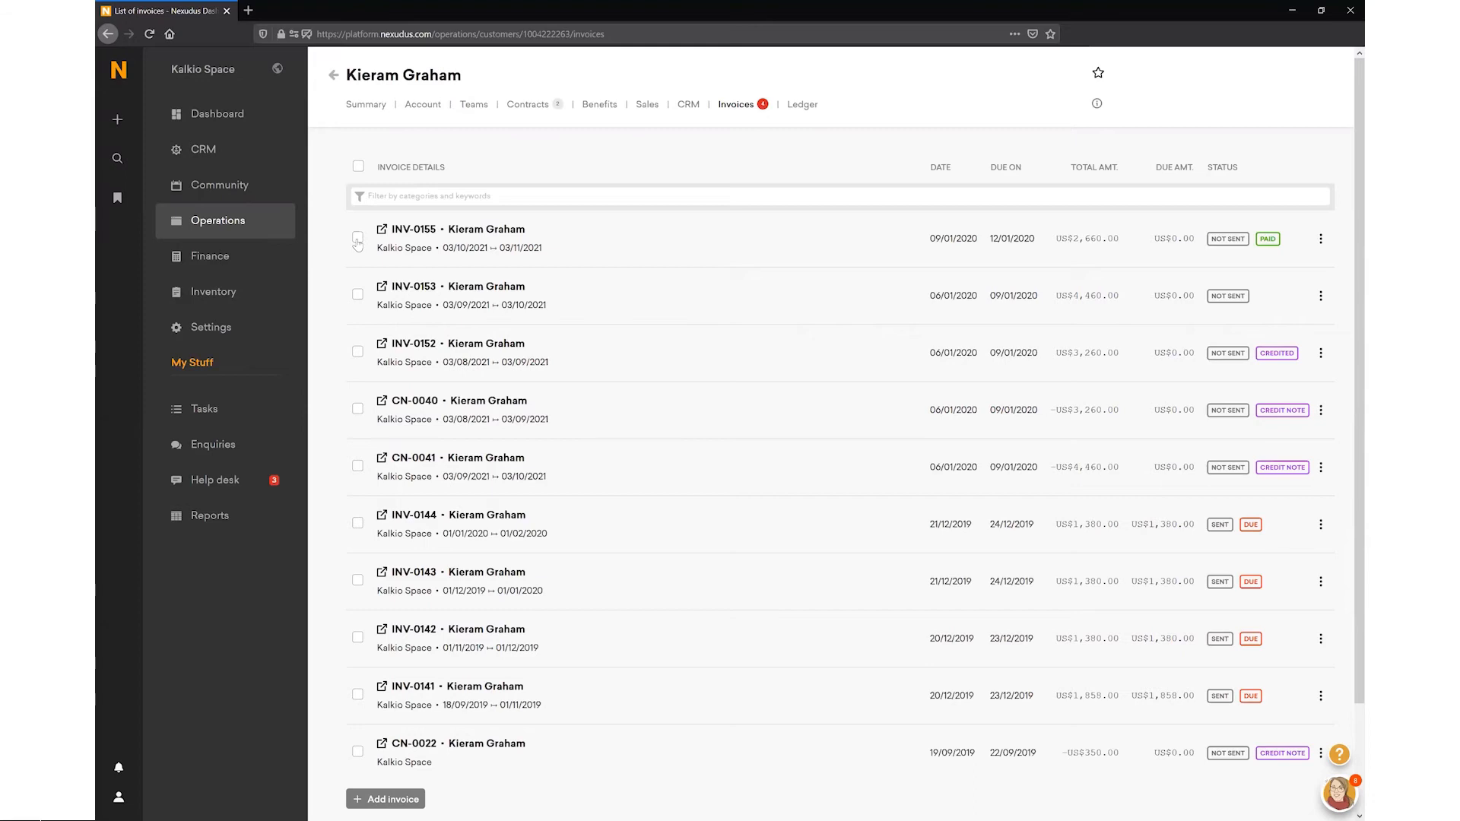
Step: Cancel the customer's due invoice dated 21/12/2019 that covers 01/01/2020 to 01/02/2020
click(357, 238)
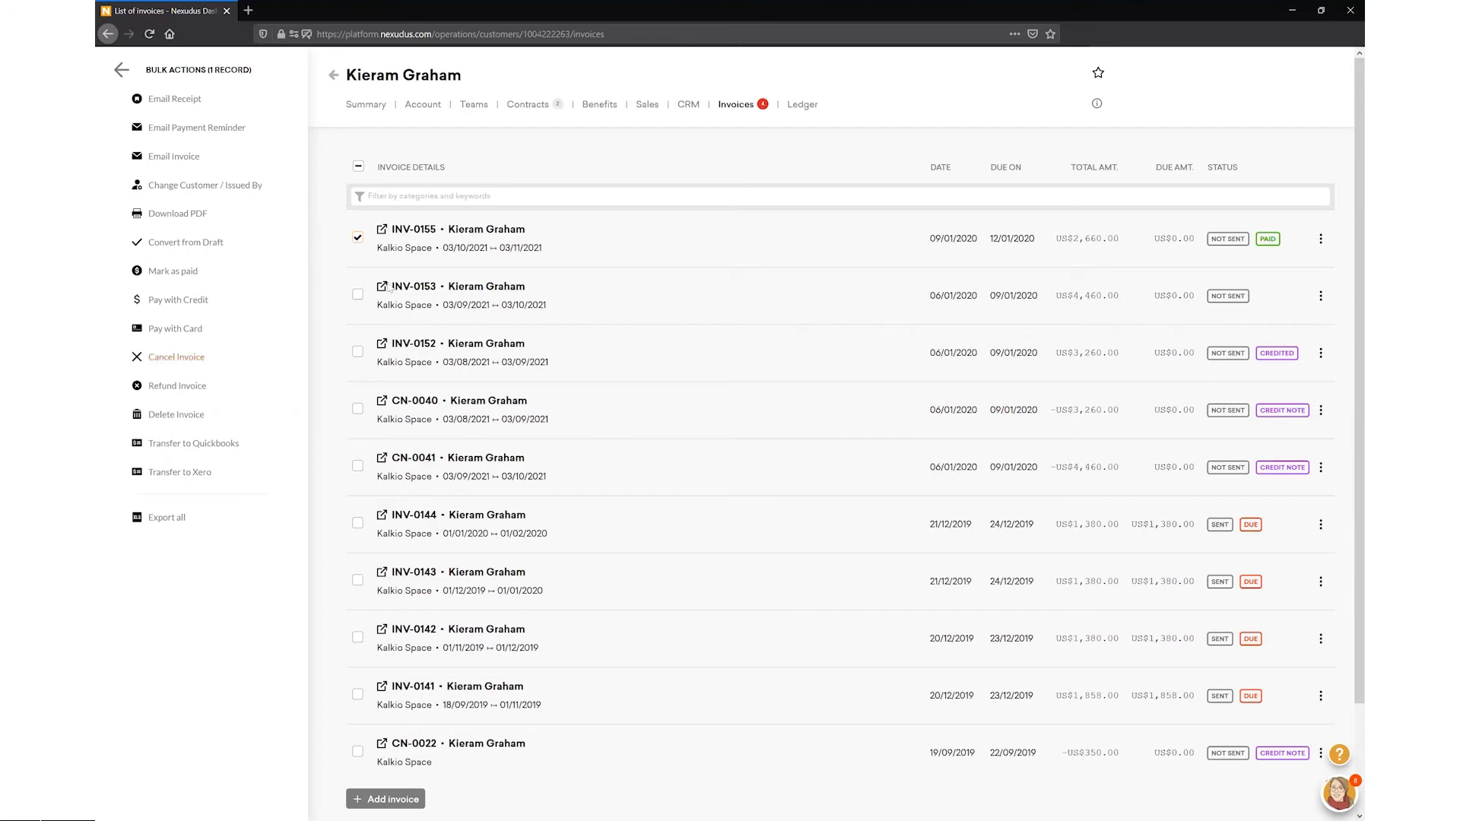
click(357, 238)
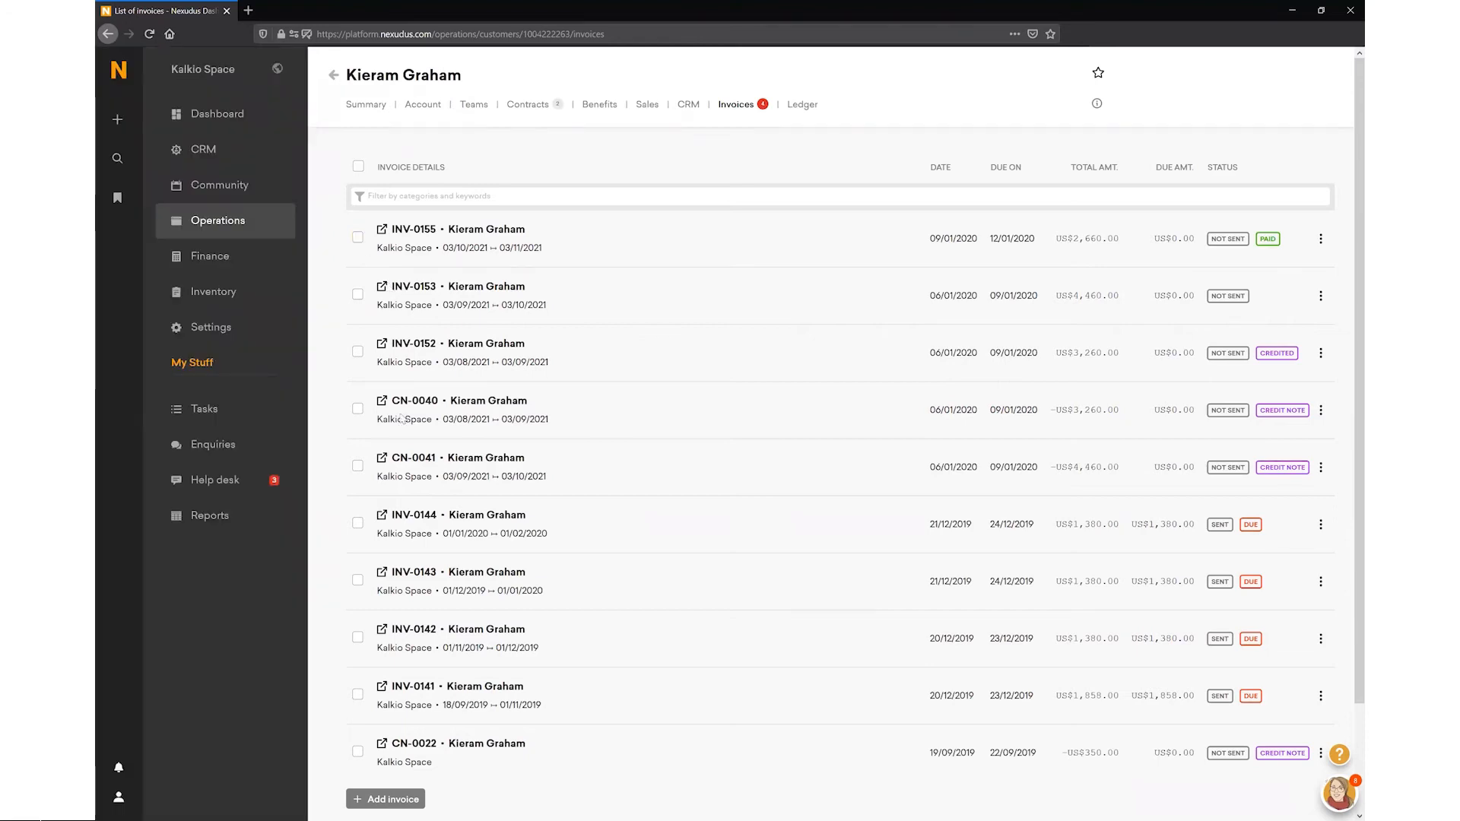
click(357, 523)
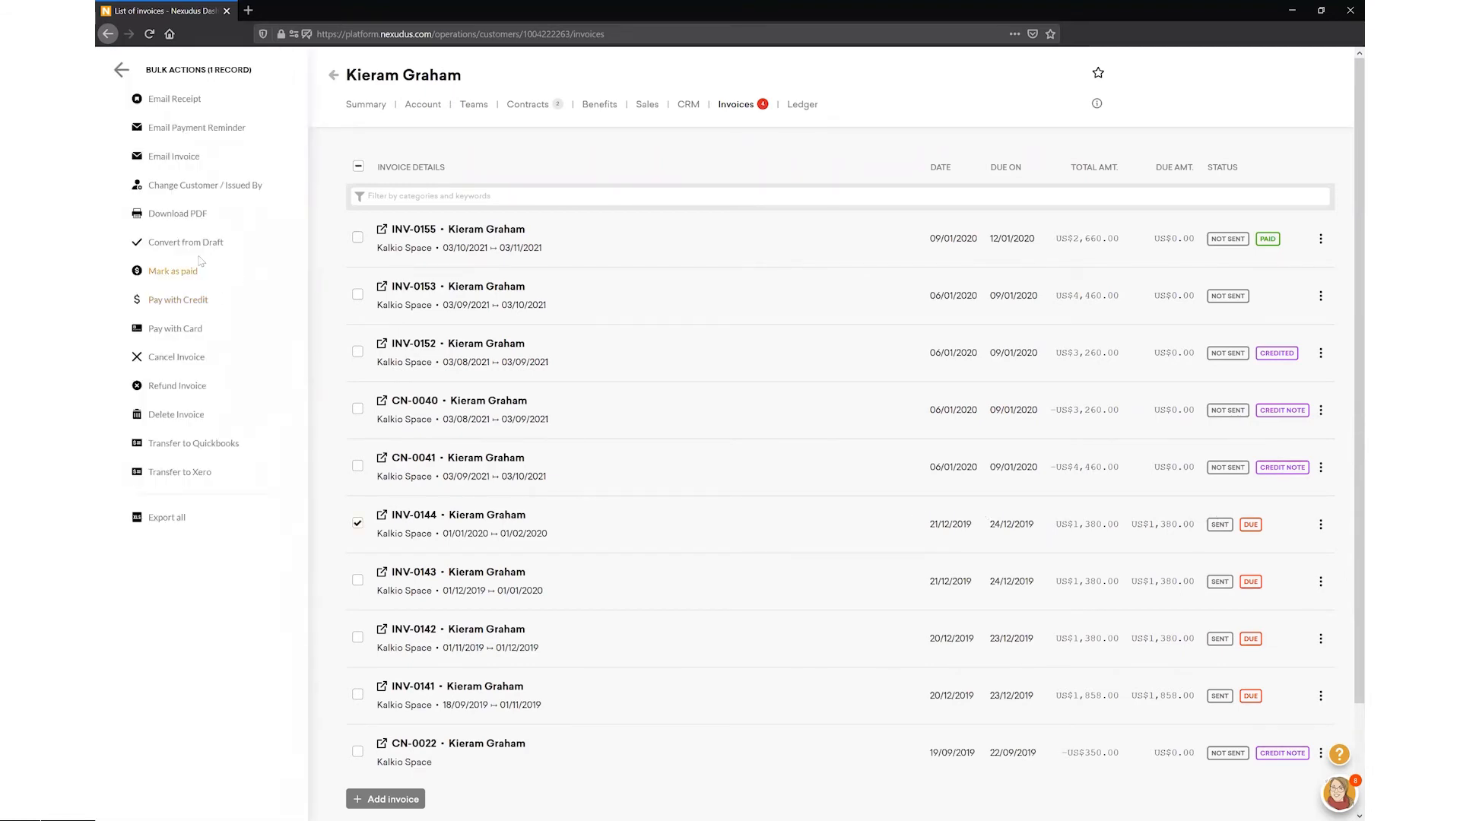
click(189, 363)
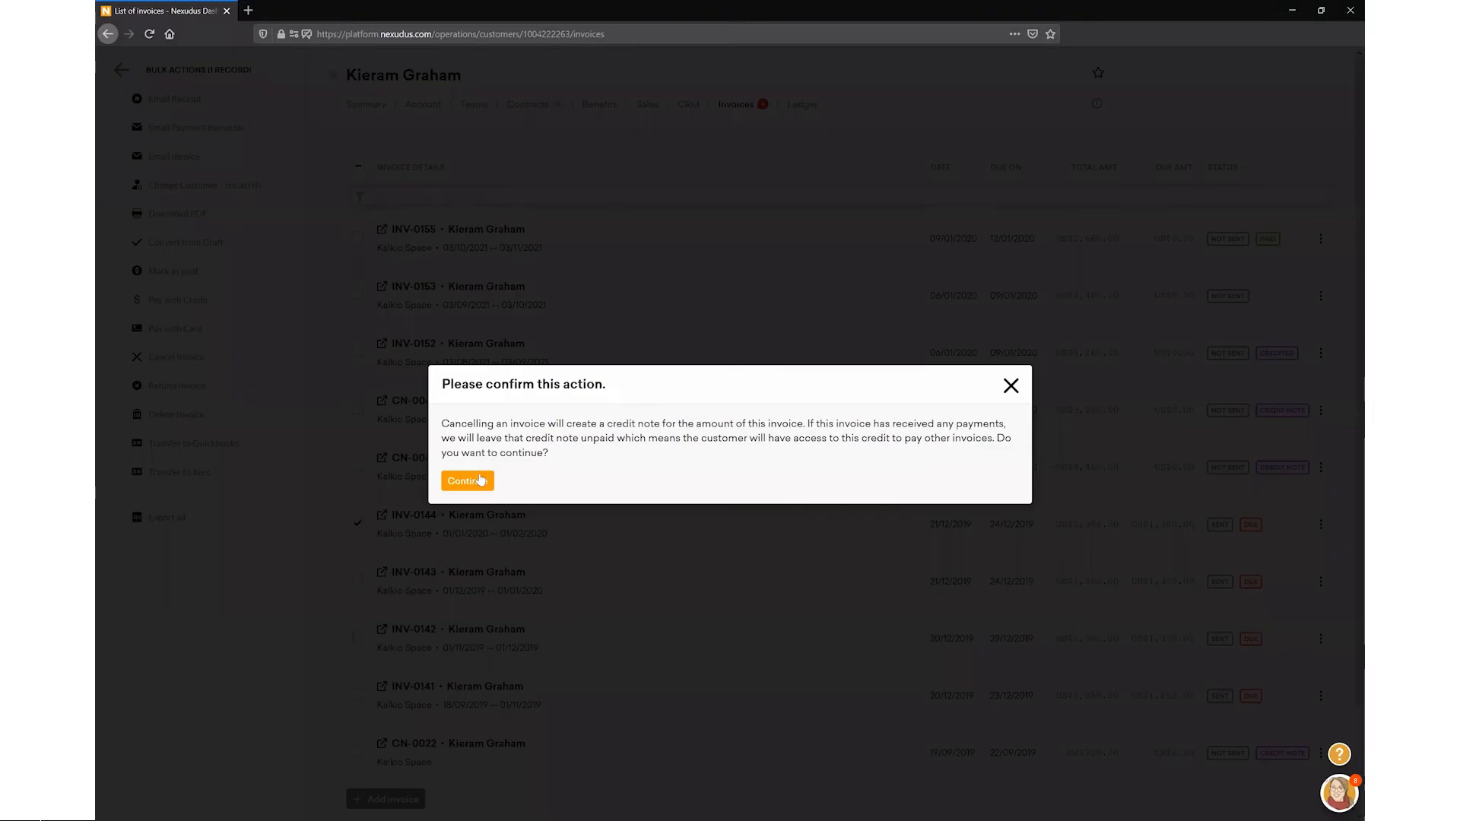
click(476, 481)
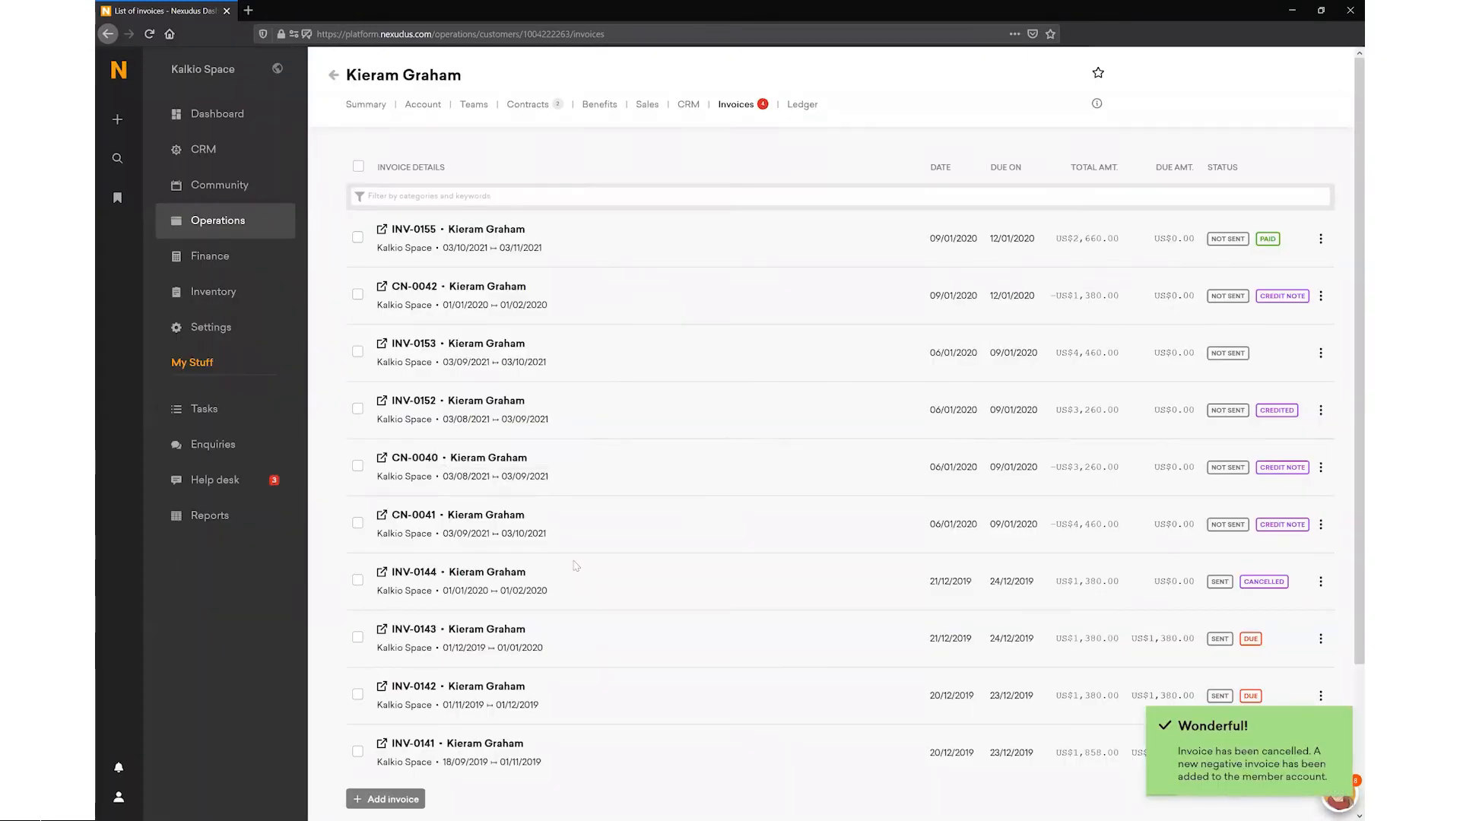
Step: Mark the cancelled invoice and the newly paid invoice to compare them in the list, and clear both selections
click(358, 580)
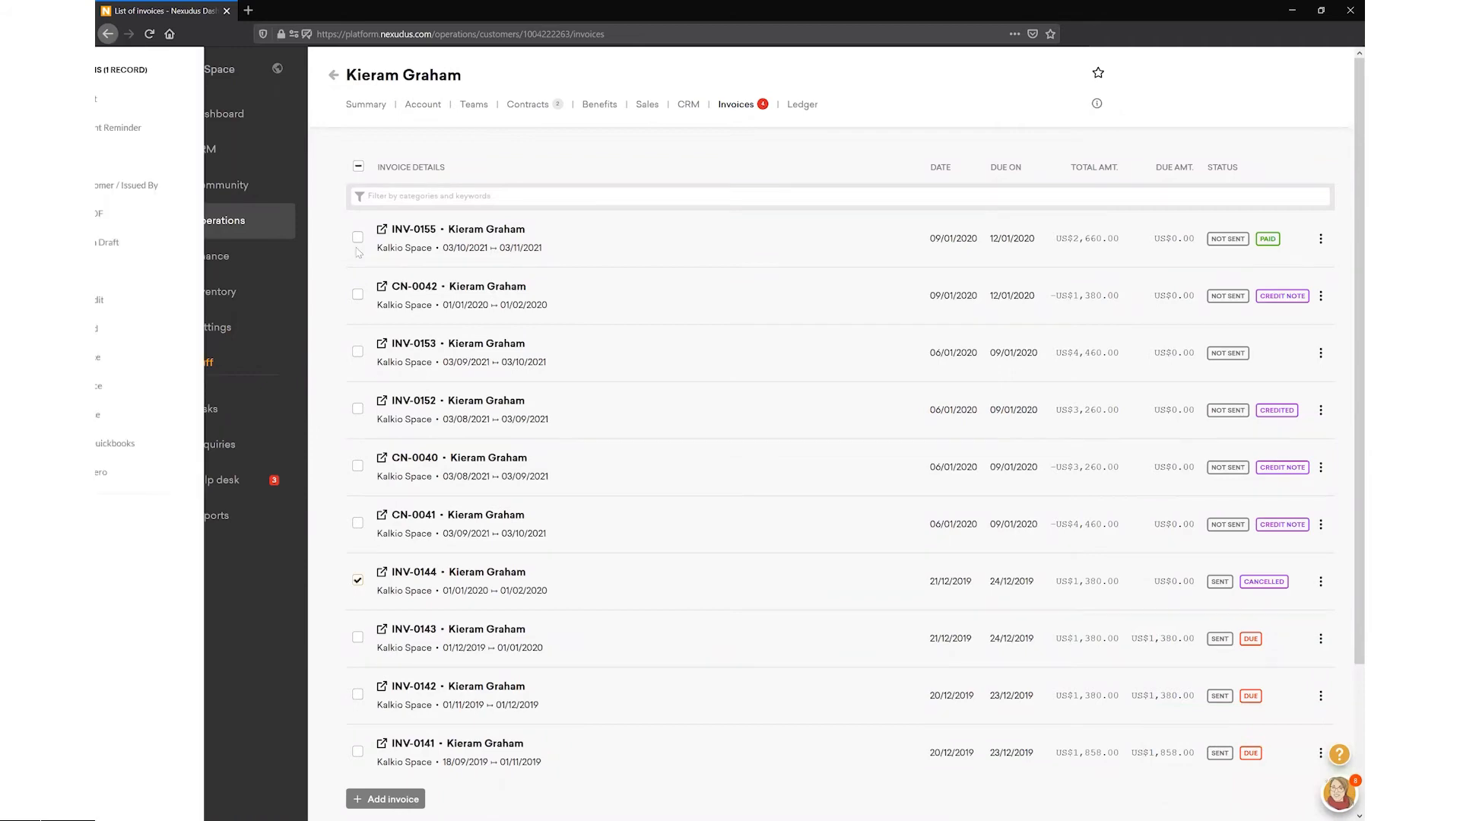
click(358, 237)
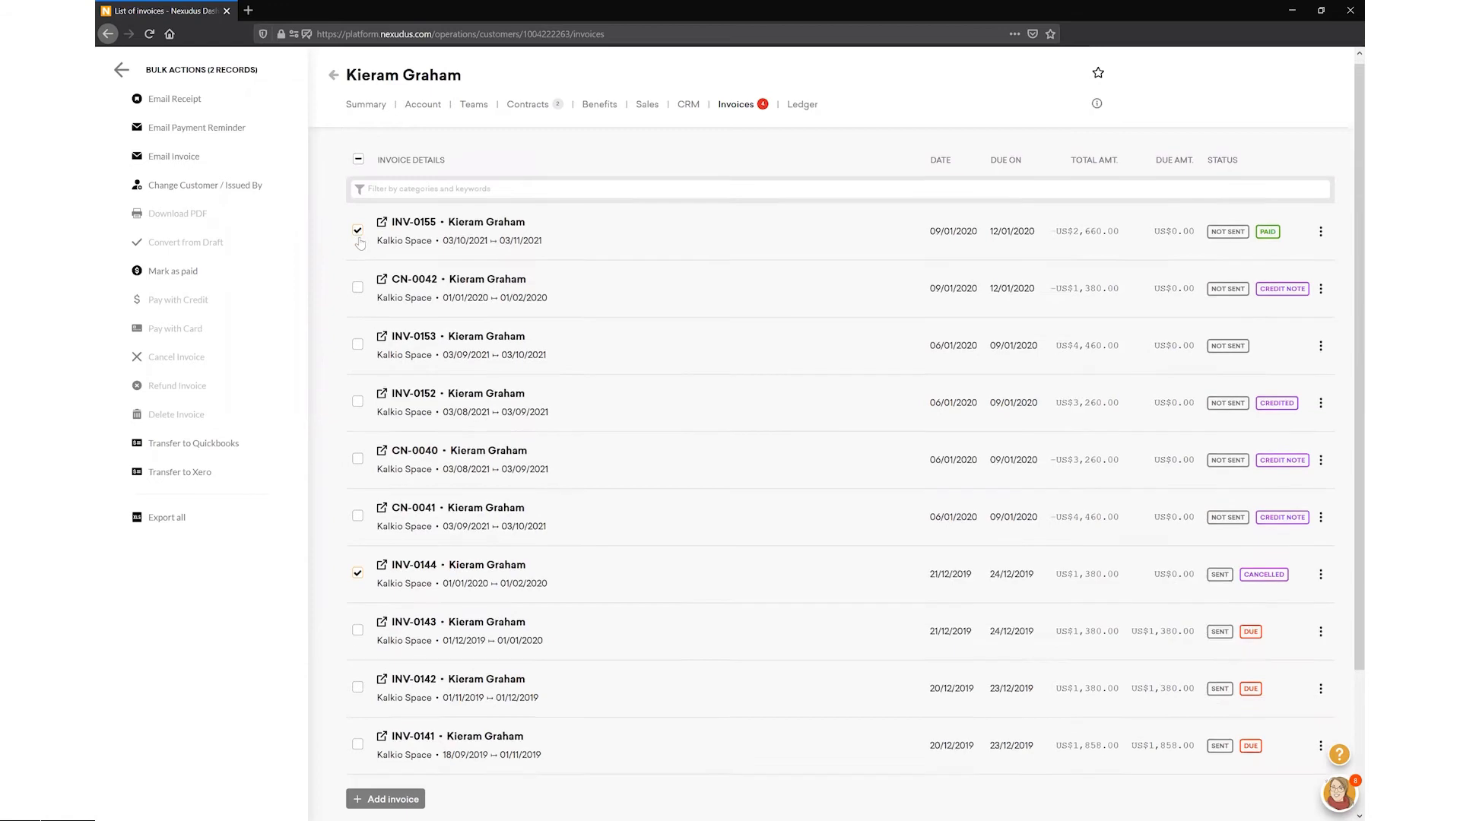
scroll(359, 241, down, 1)
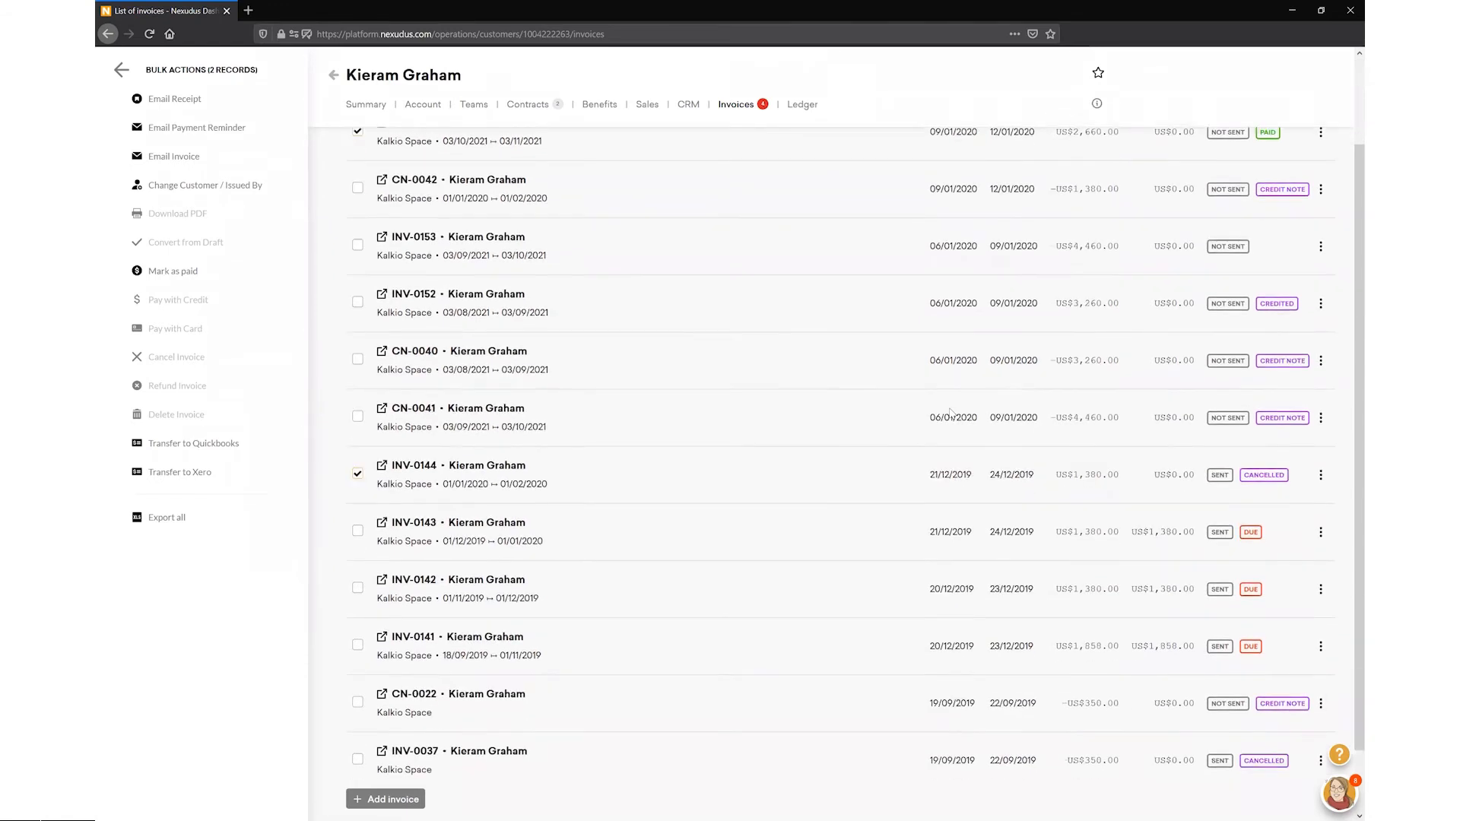
scroll(950, 410, up, 1)
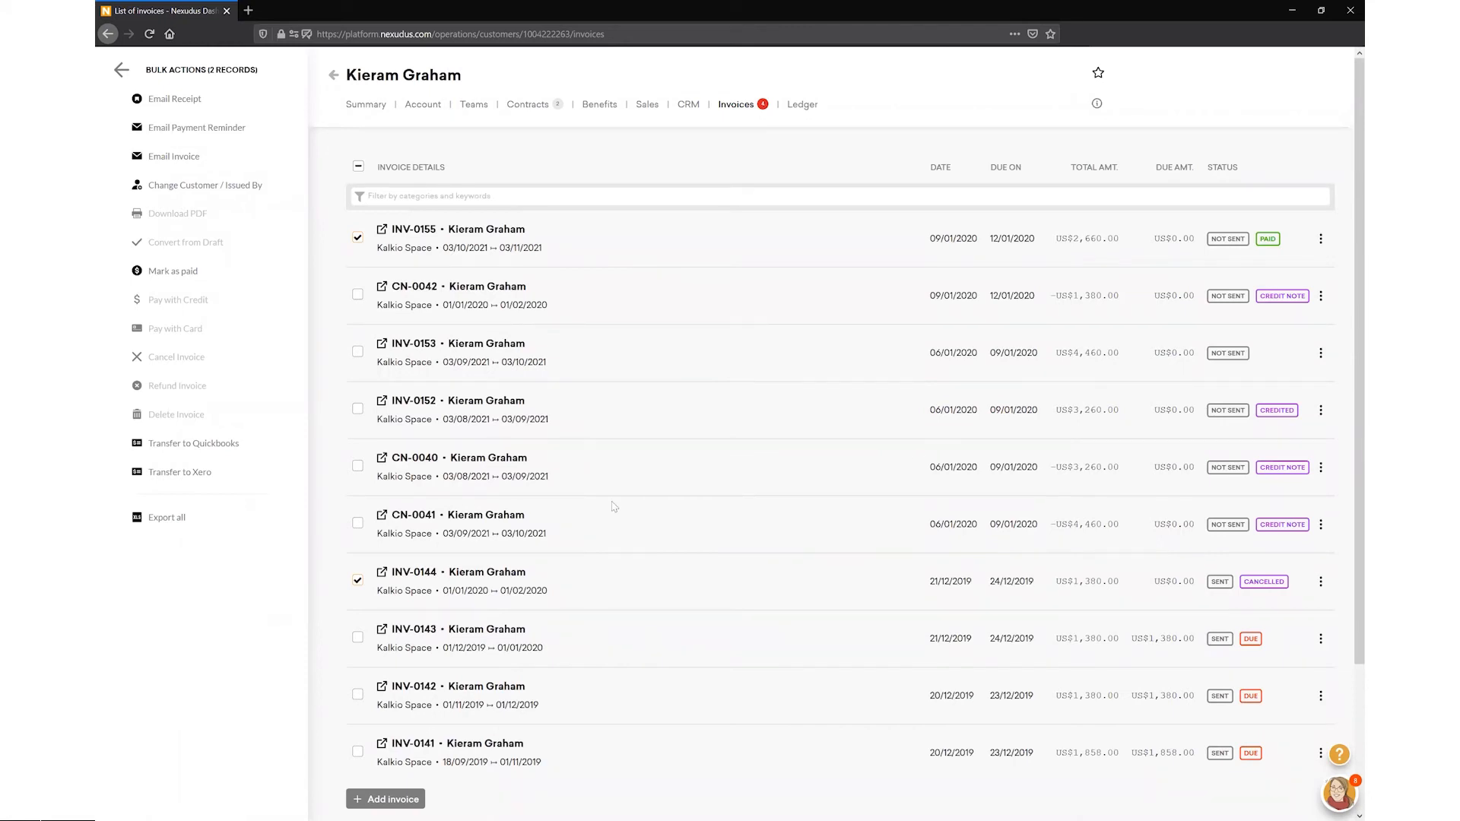
click(357, 237)
click(357, 581)
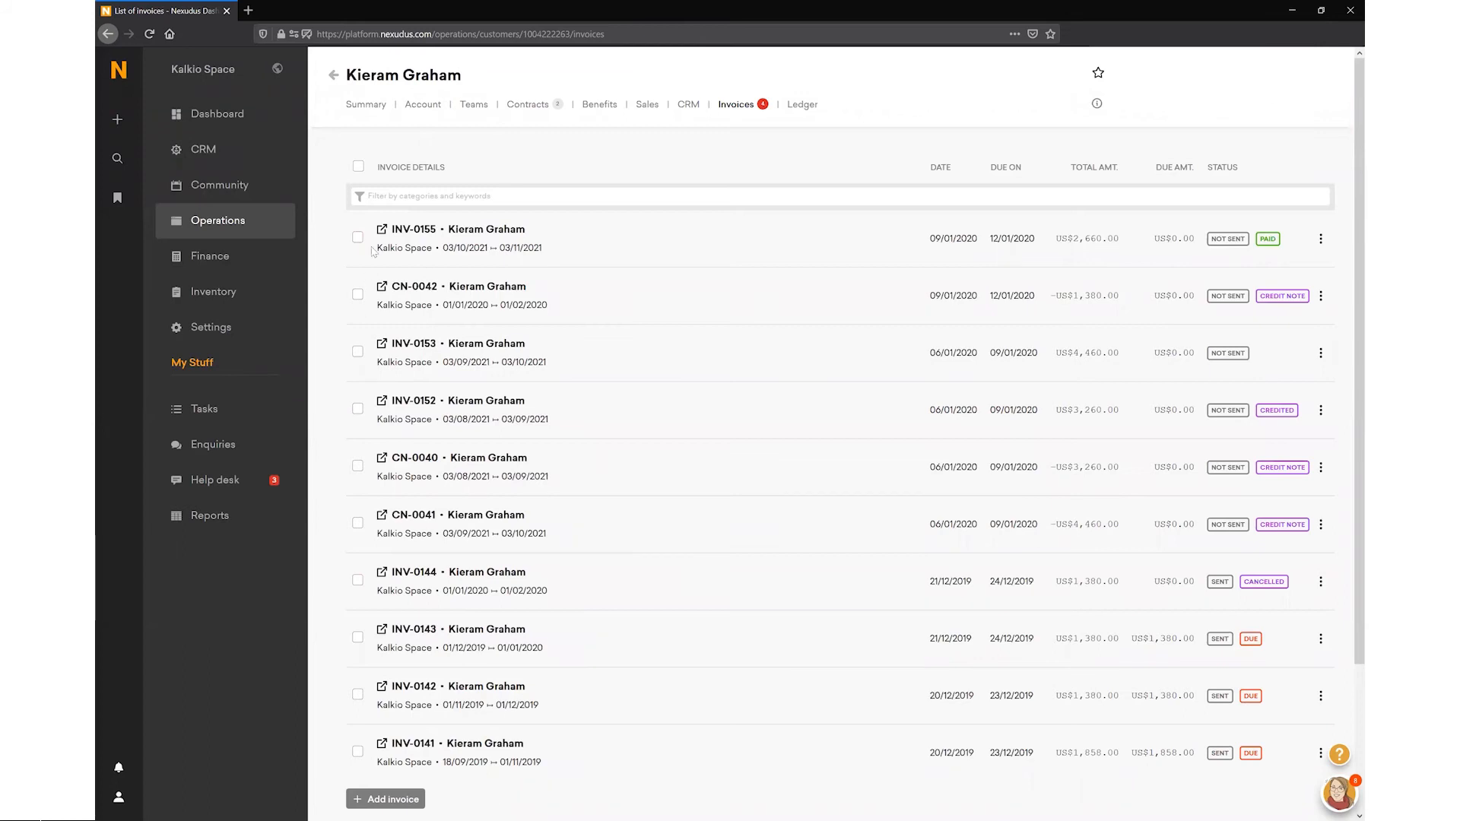
Step: Cancel the newly paid invoice dated 09/01/2020 and highlight its due amount in the customer's invoice list
click(357, 238)
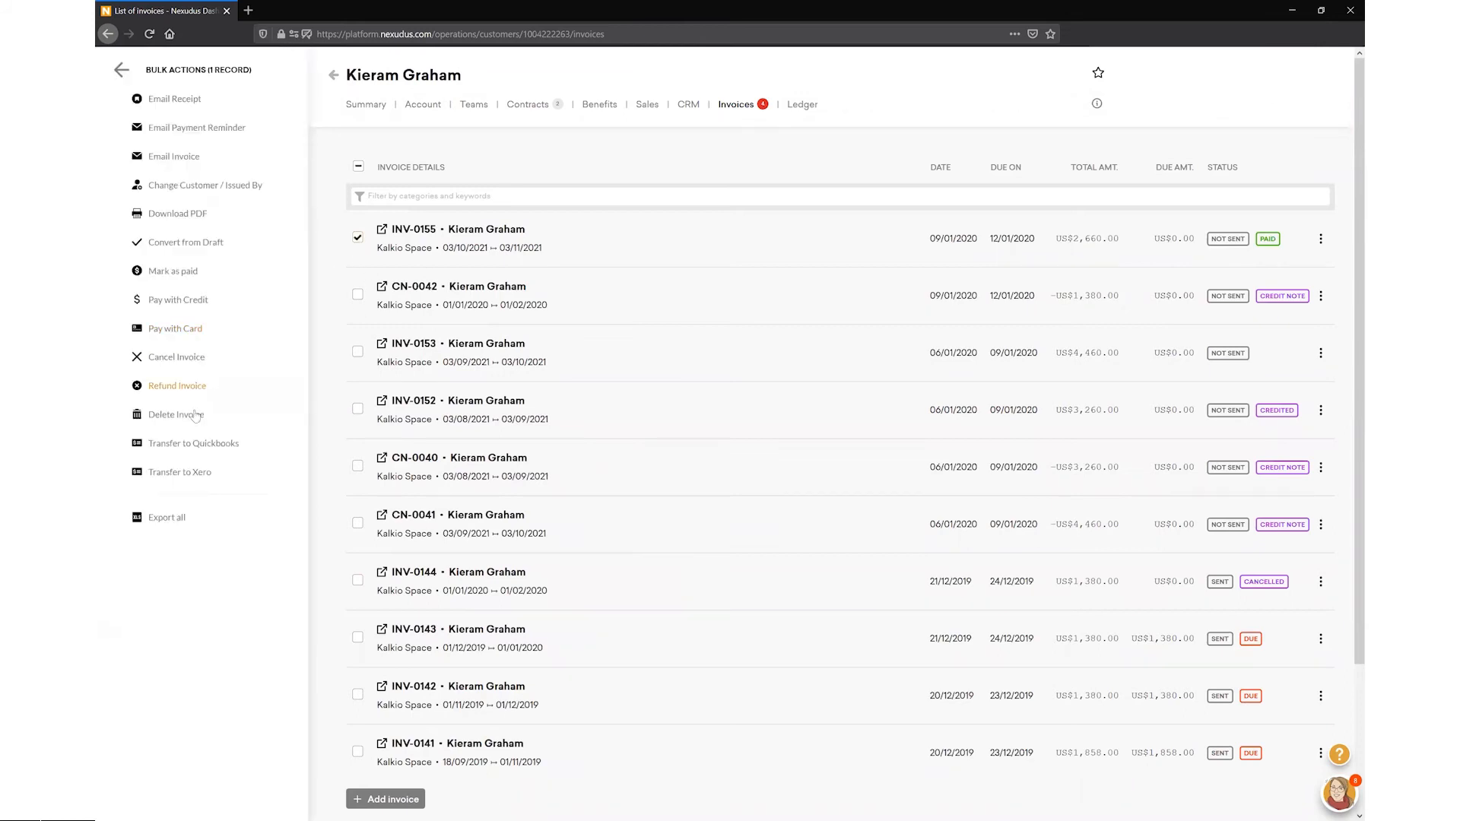
click(183, 360)
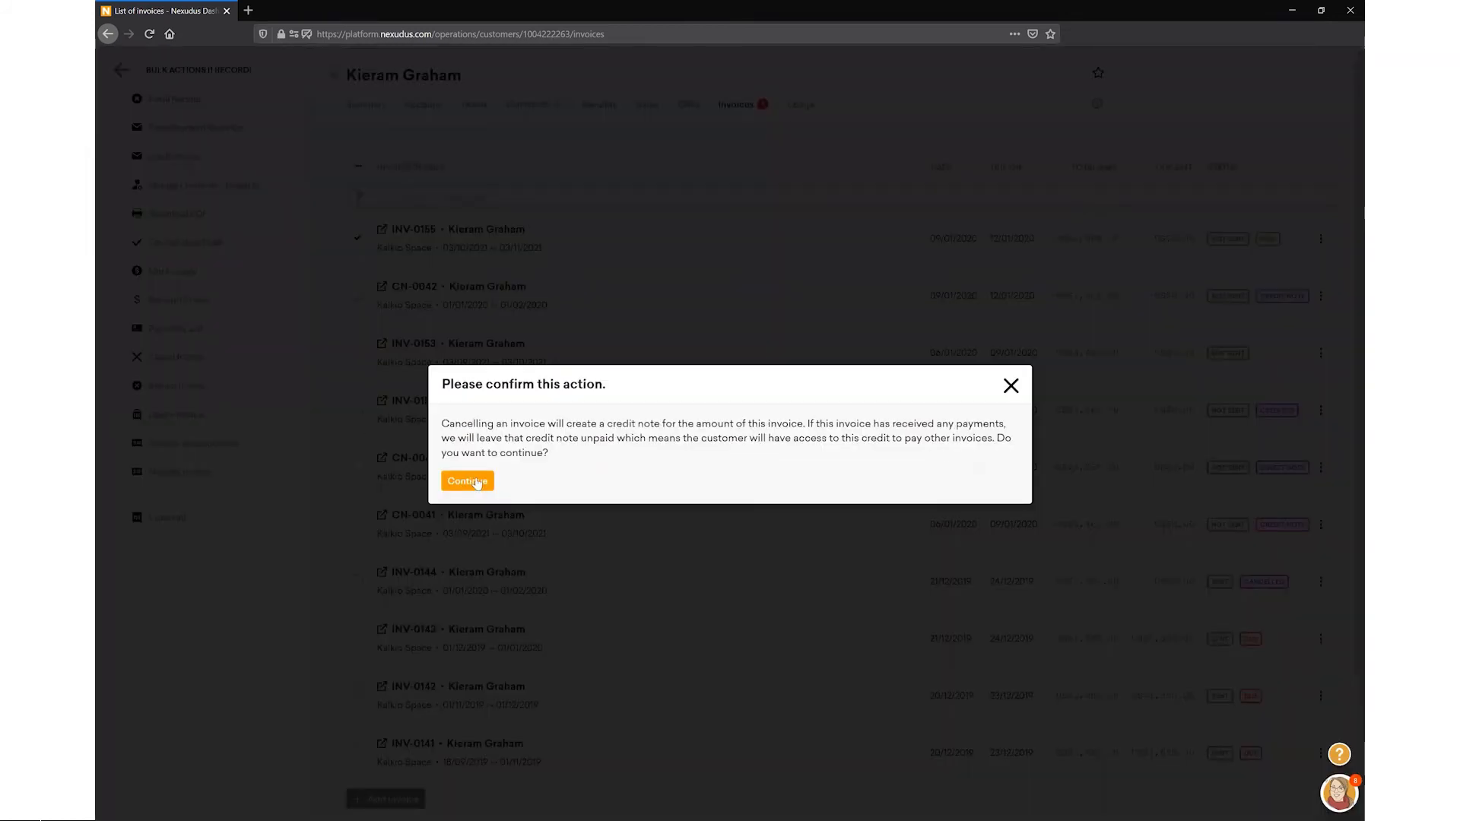
click(467, 481)
drag(1126, 240, 1209, 244)
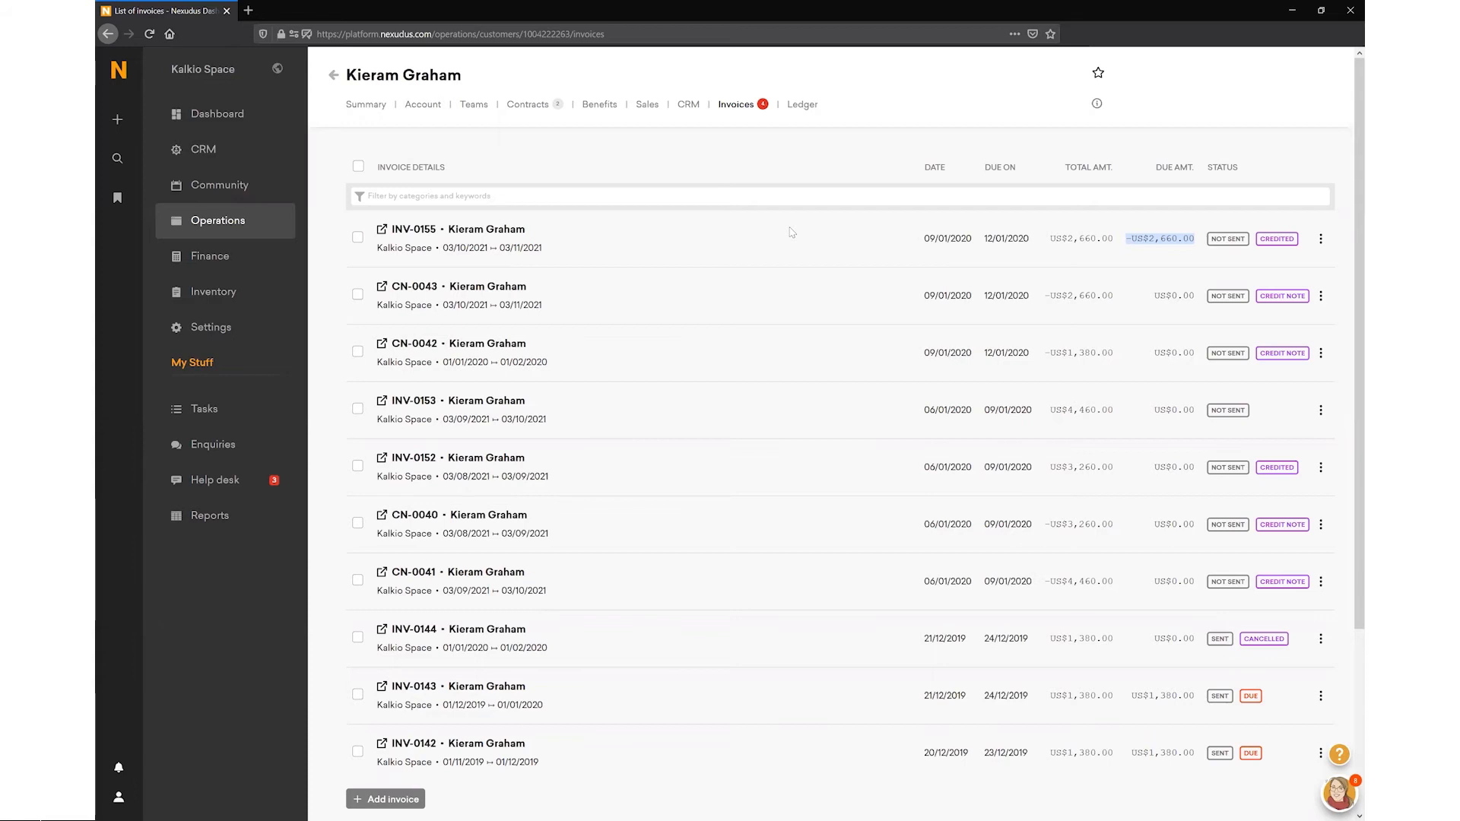
click(1148, 298)
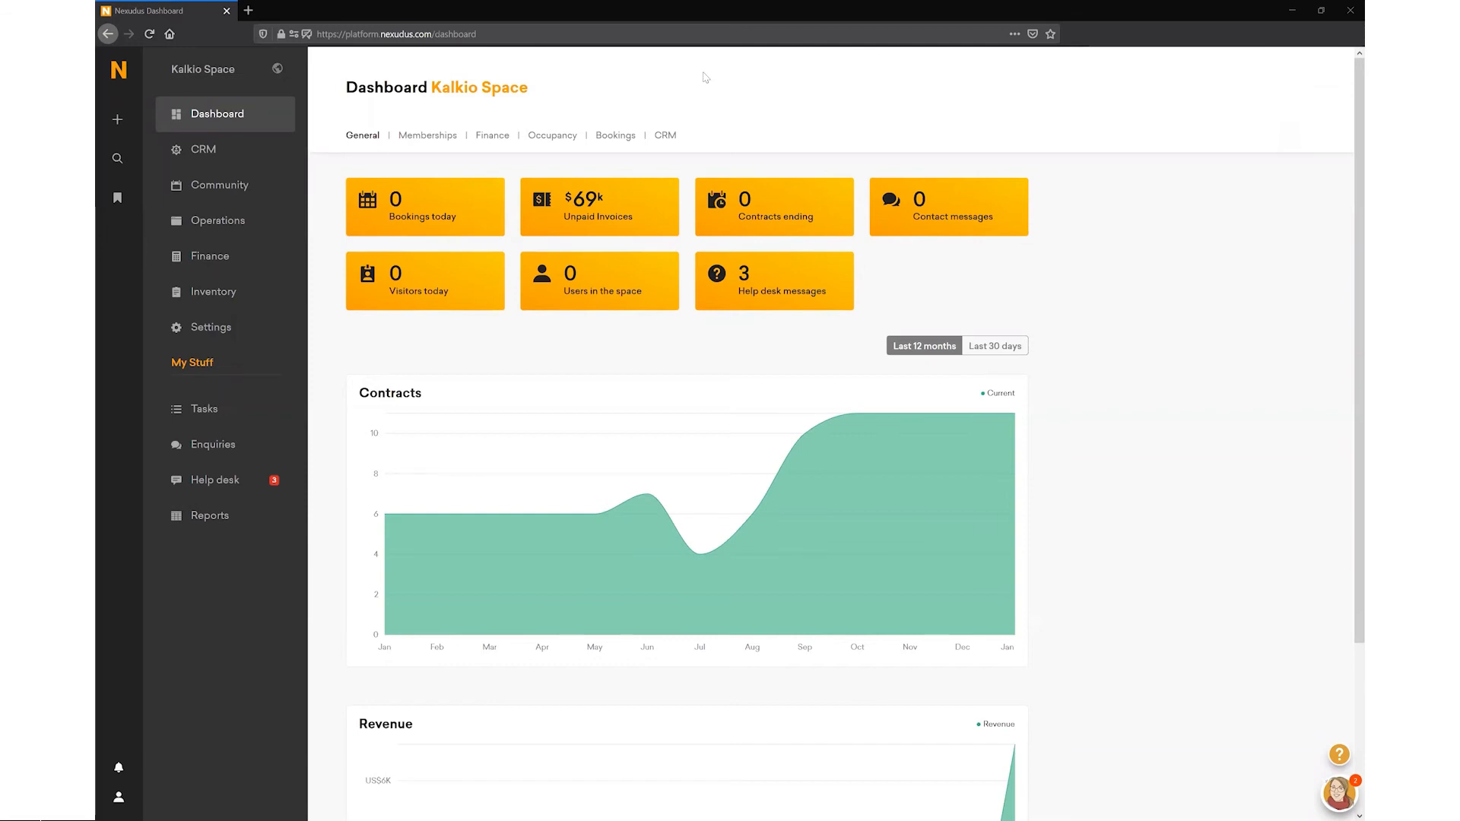
Step: Open the Website settings and check the available default languages without changing the selection
click(232, 335)
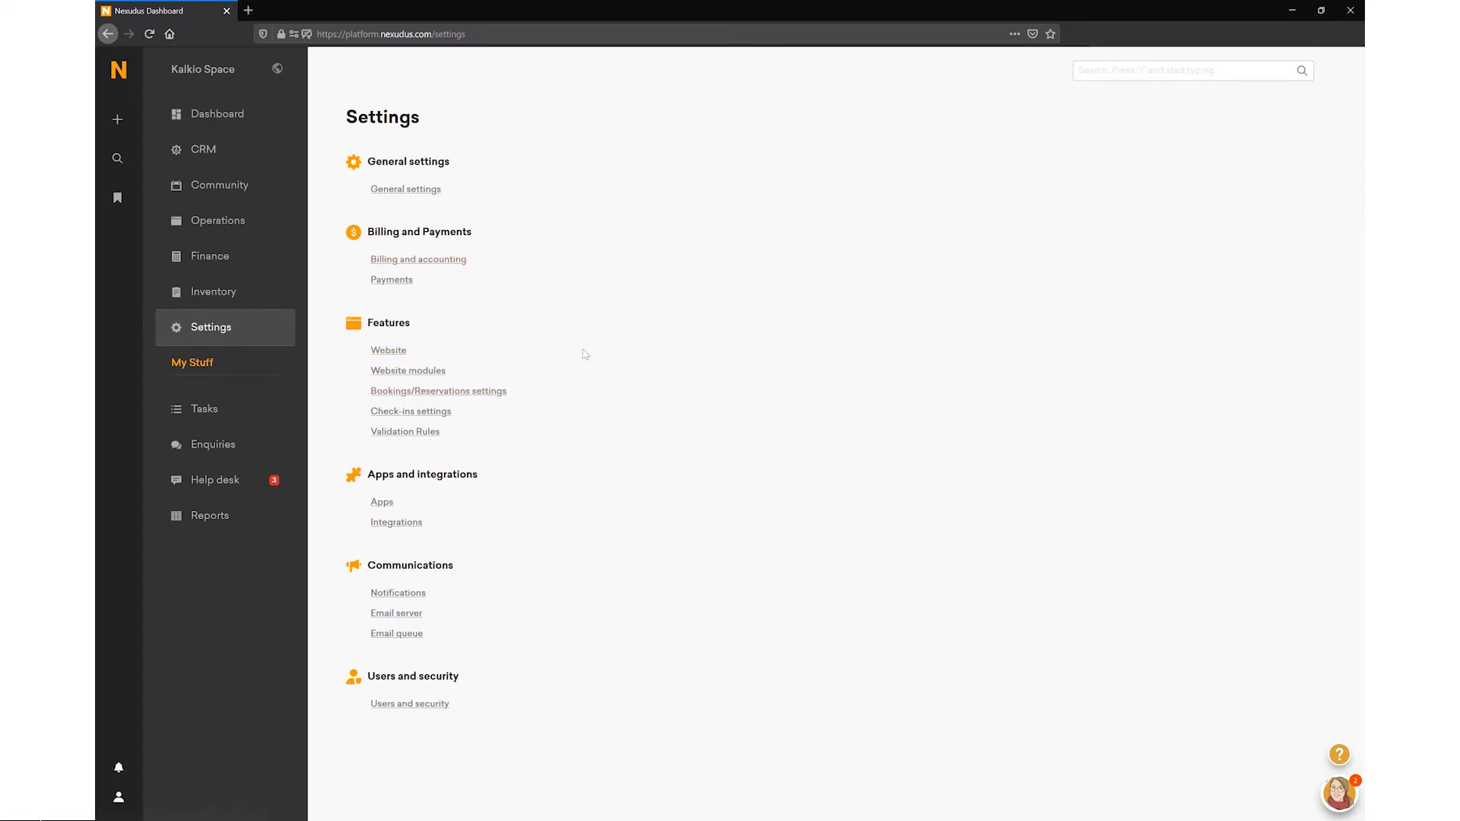
click(391, 351)
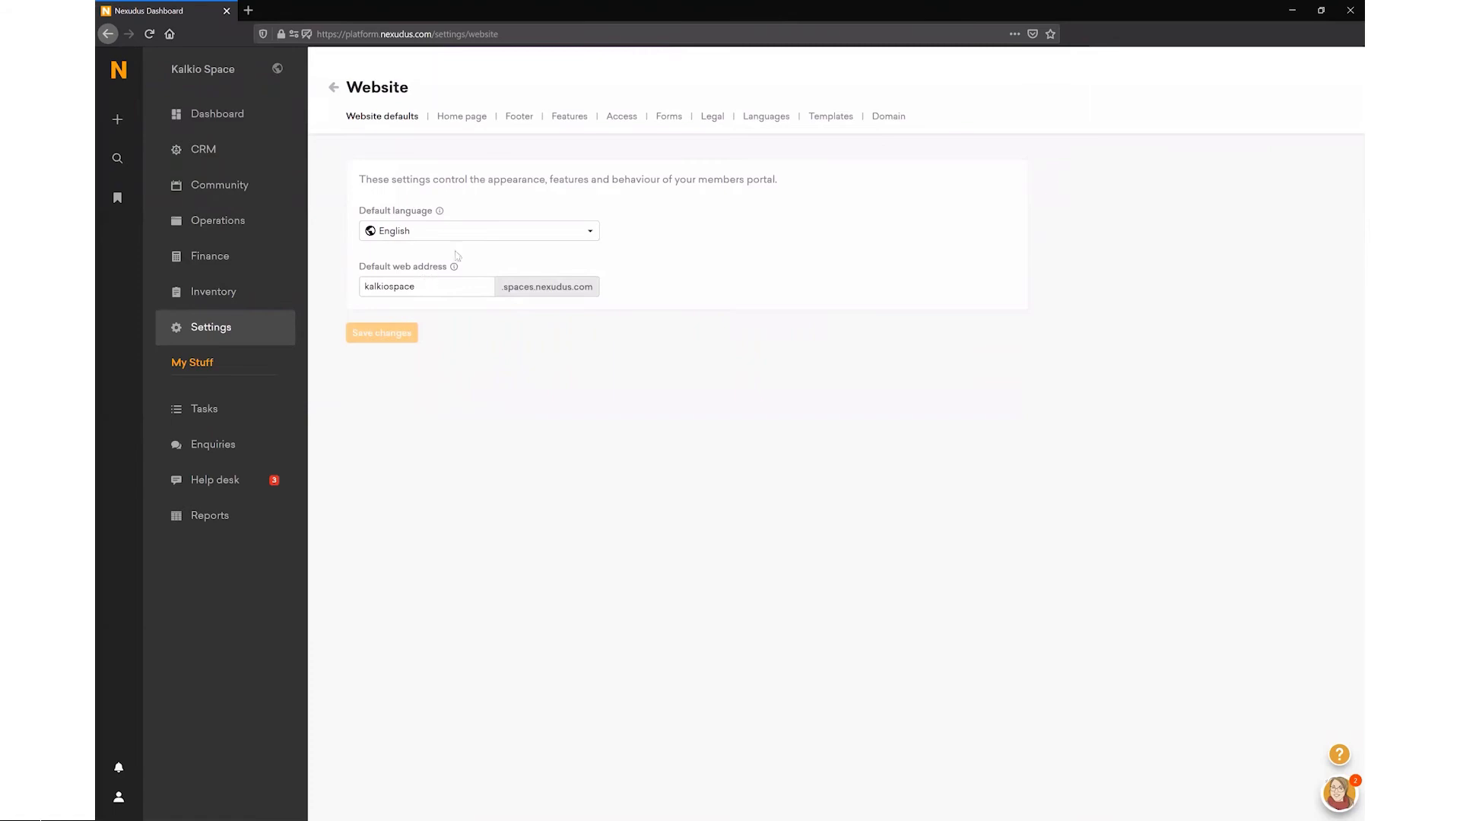
click(464, 231)
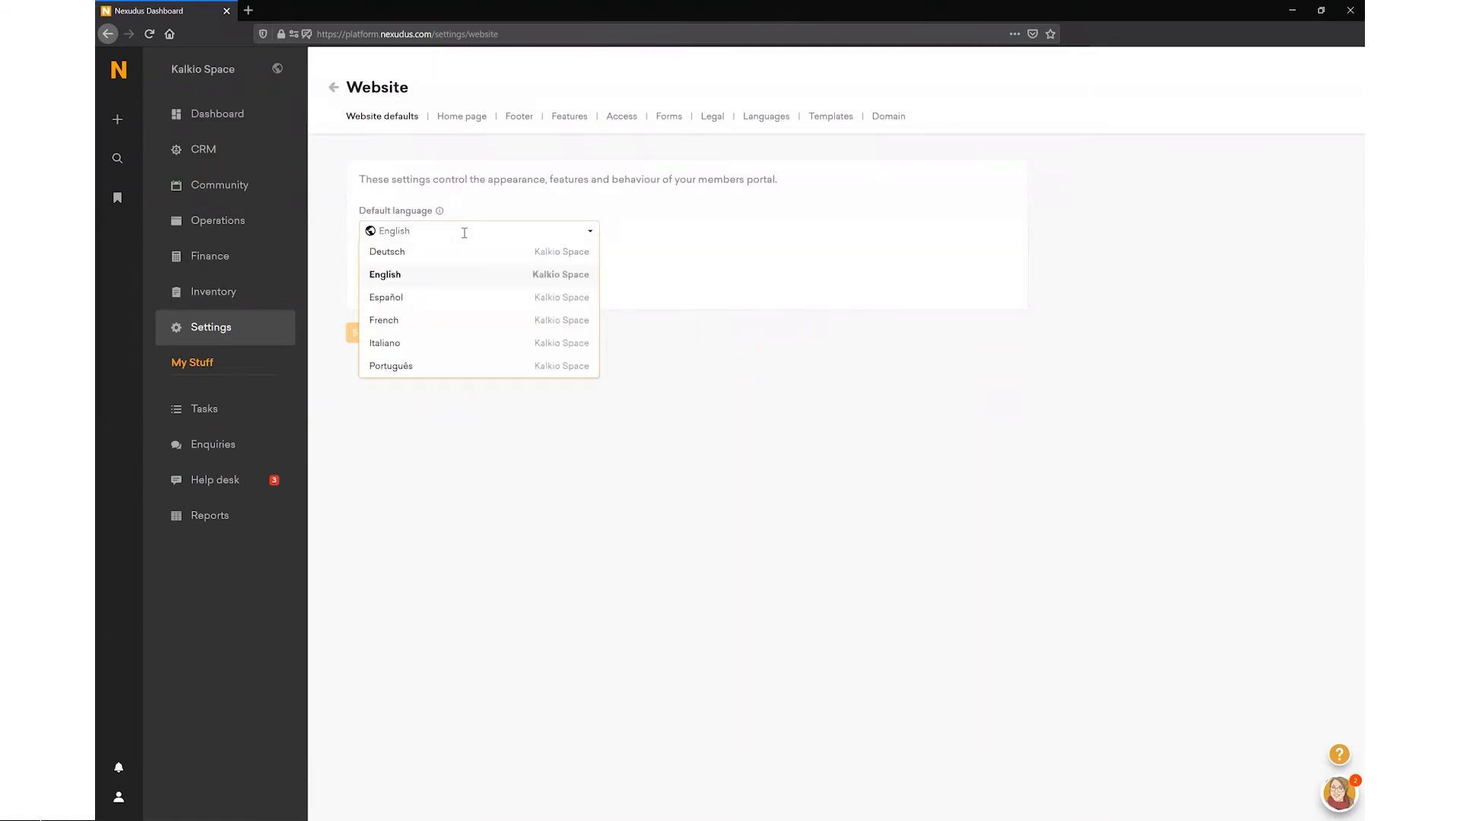
click(612, 292)
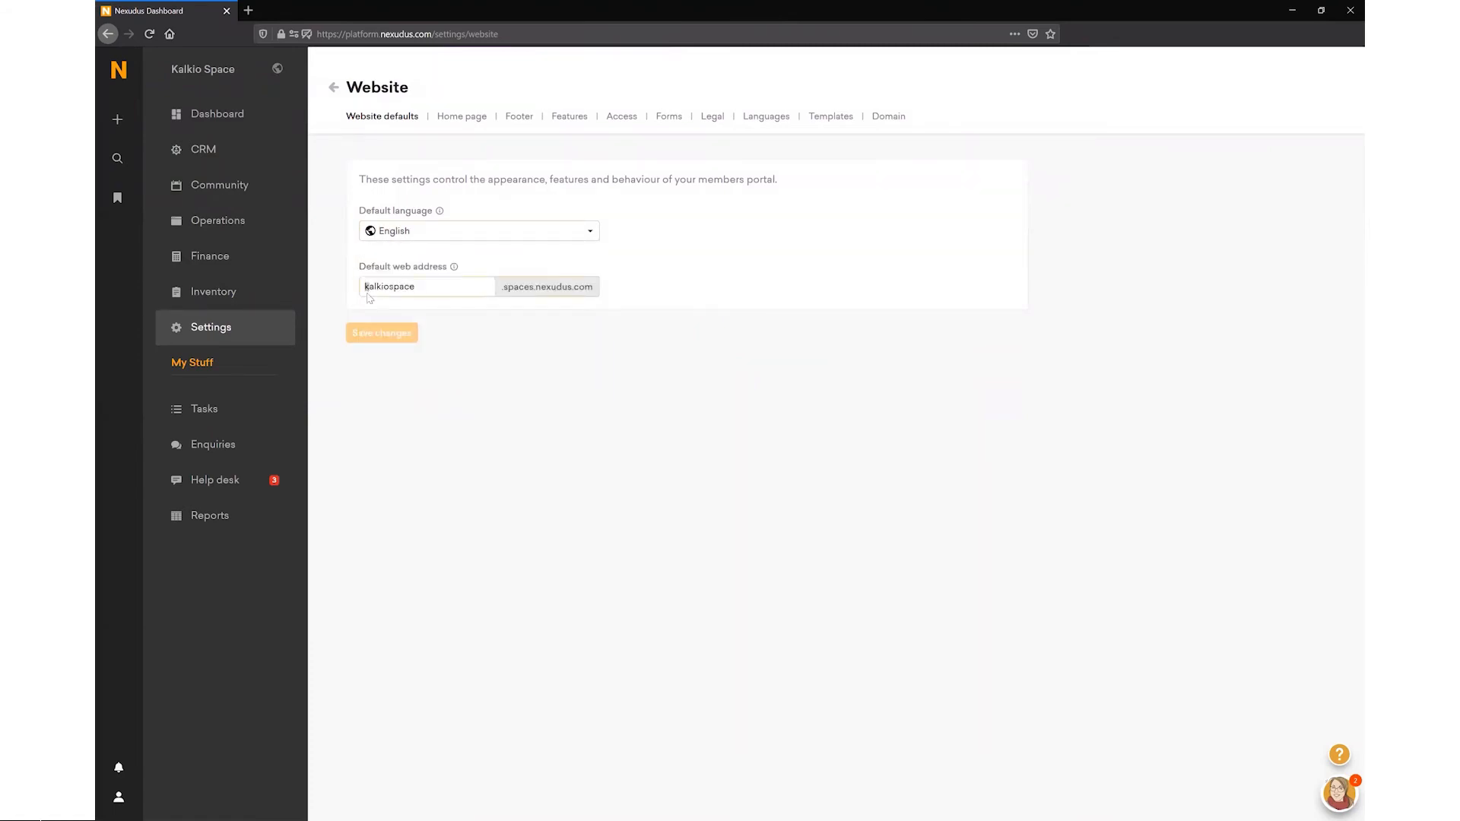
Step: Try the banner switch in the home page settings, review the section options, and discard the unsaved changes to open the Features settings
click(473, 122)
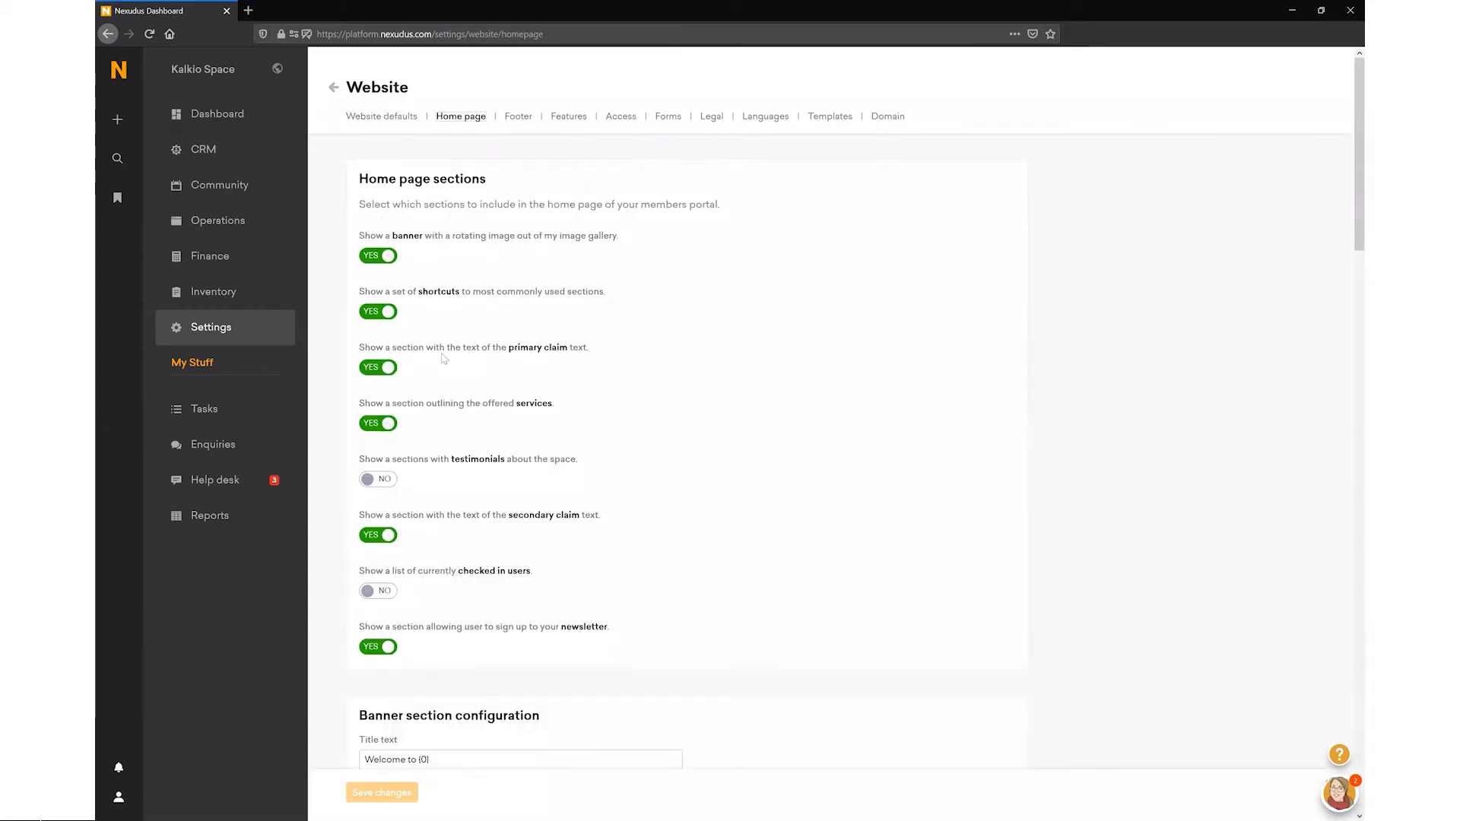
click(381, 257)
click(380, 257)
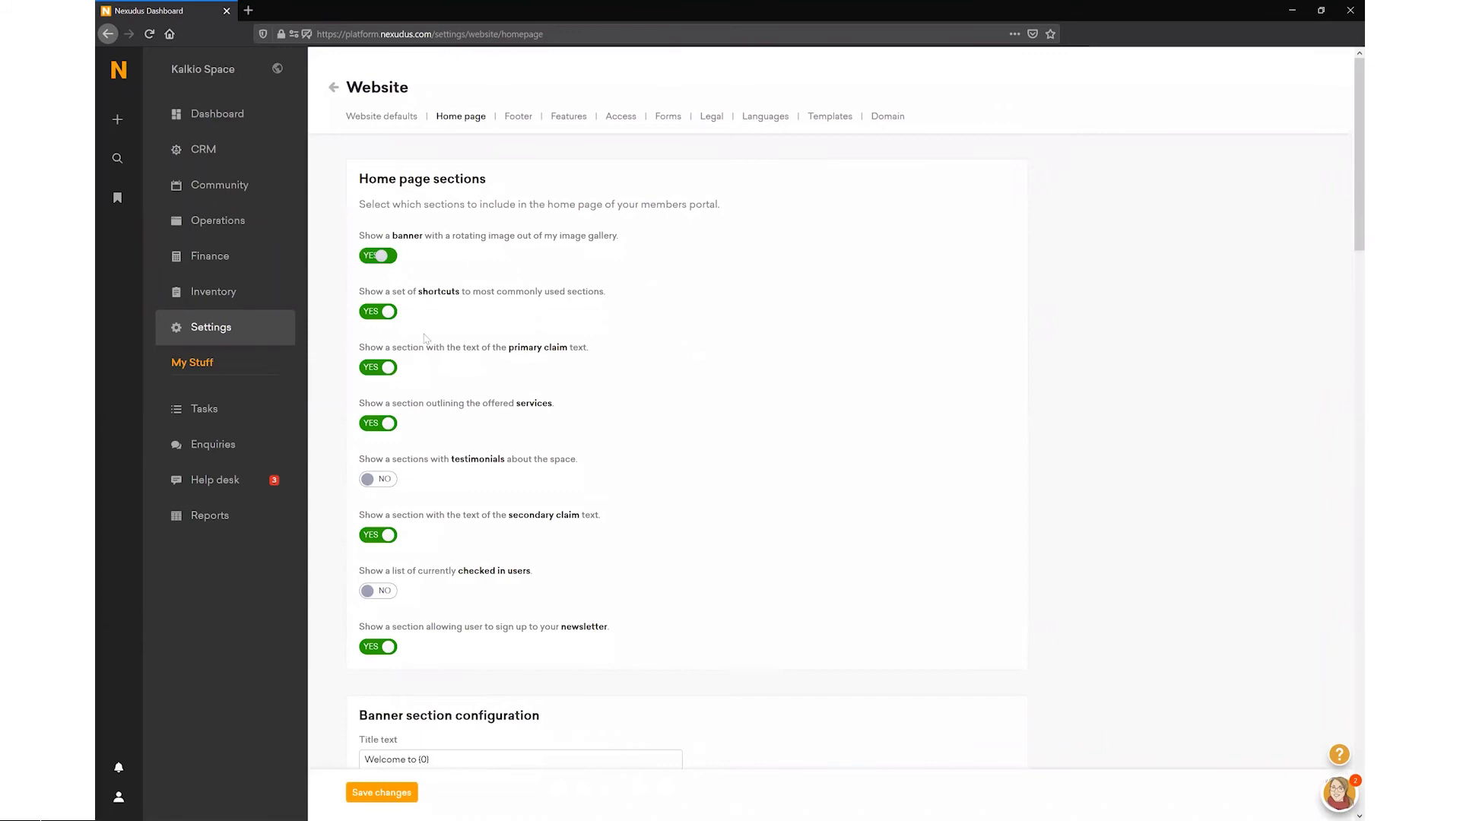
scroll(438, 429, down, 1)
scroll(438, 428, down, 2)
scroll(403, 612, down, 3)
click(380, 591)
click(380, 591)
scroll(574, 483, up, 2)
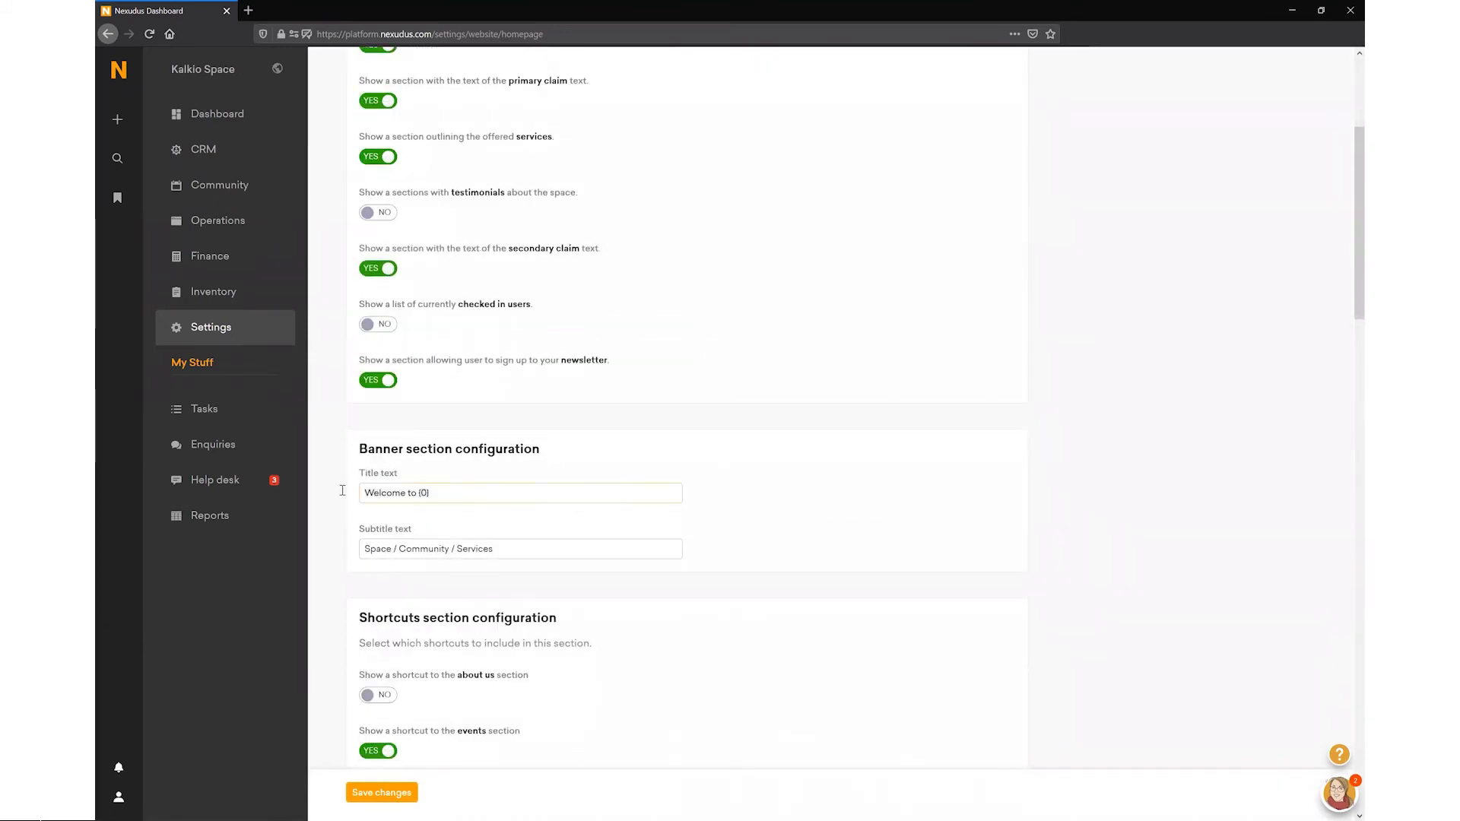
scroll(571, 474, up, 3)
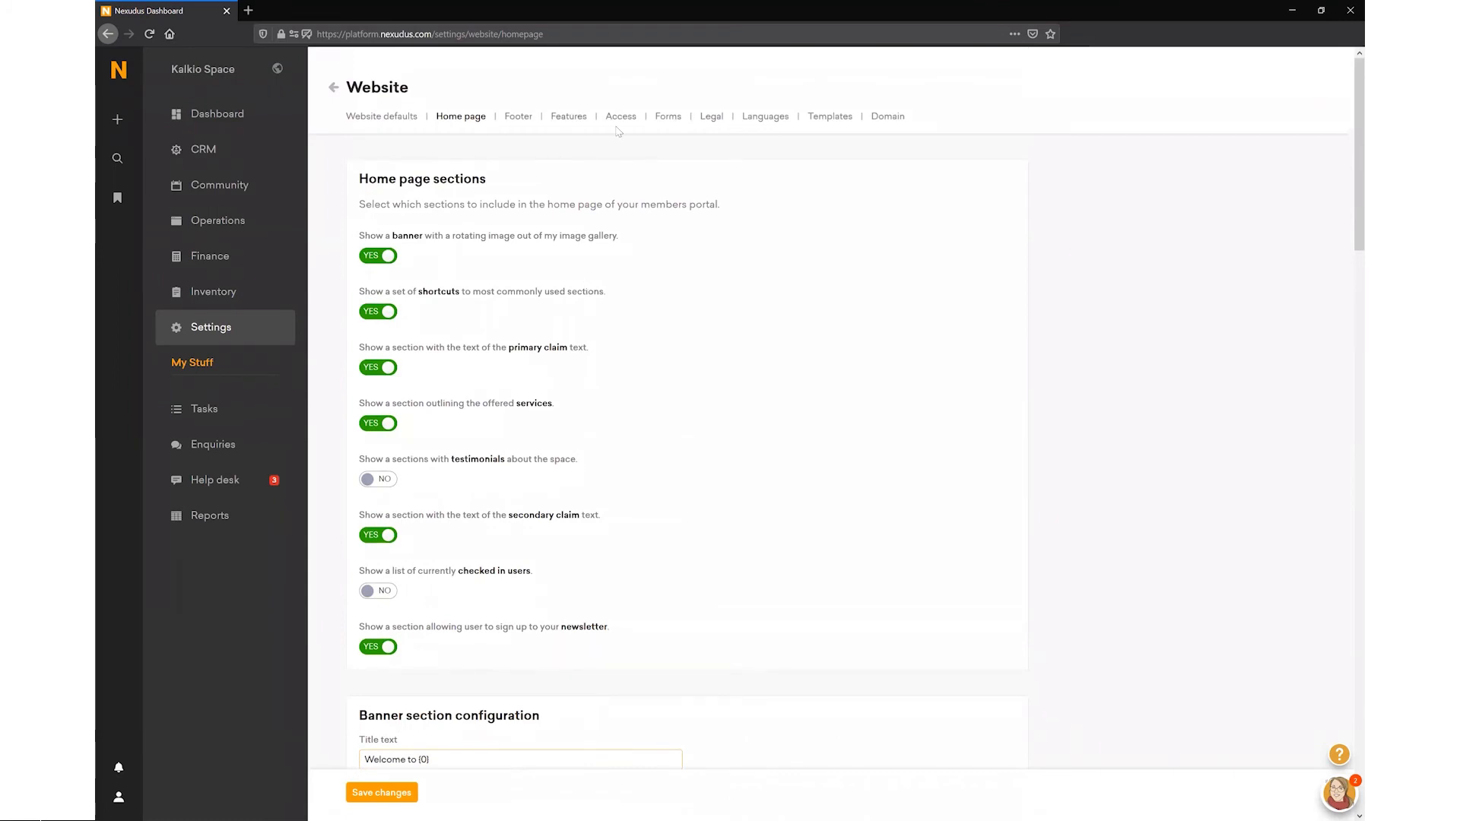
click(569, 116)
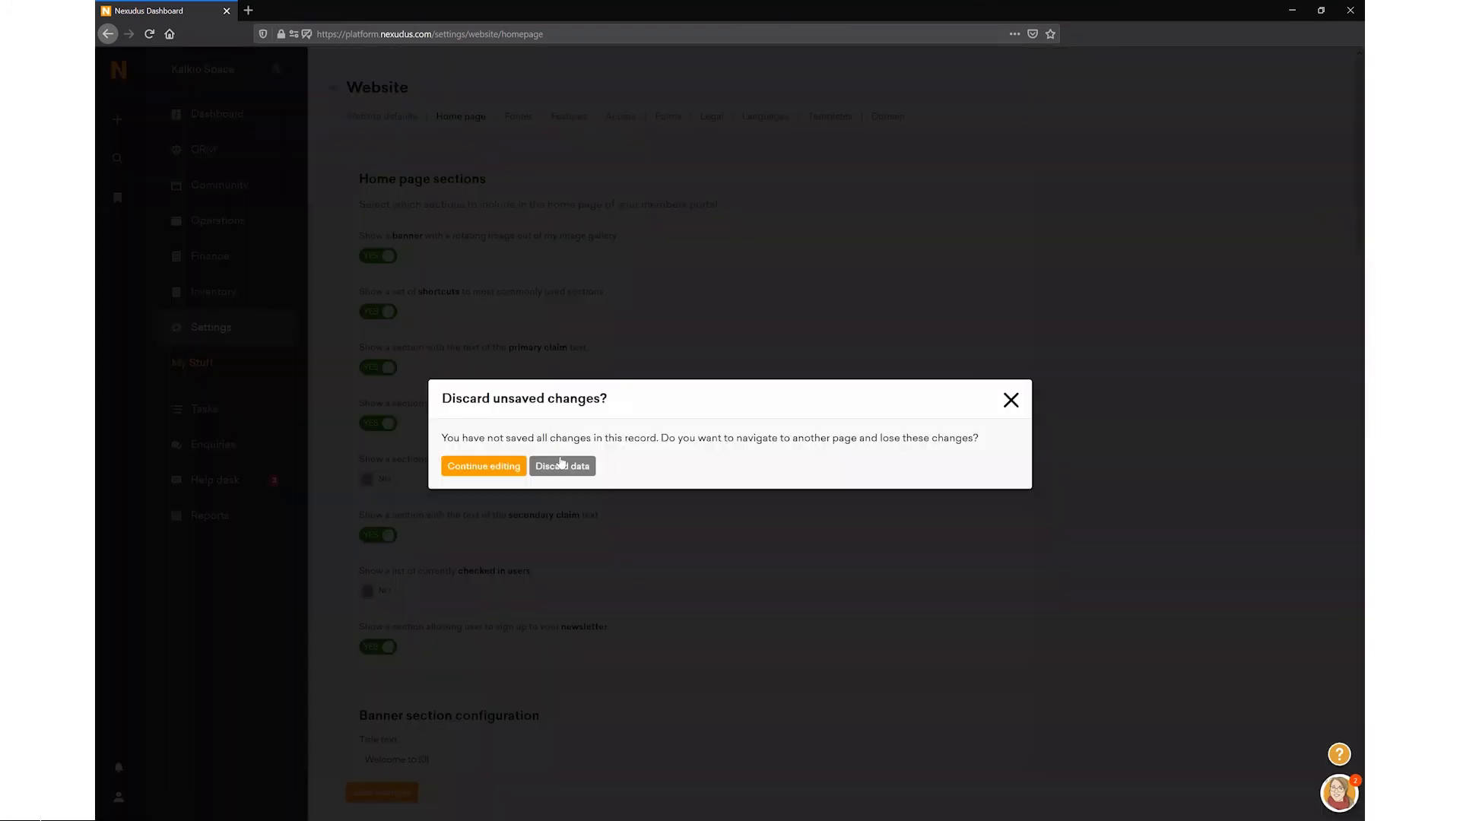
click(560, 467)
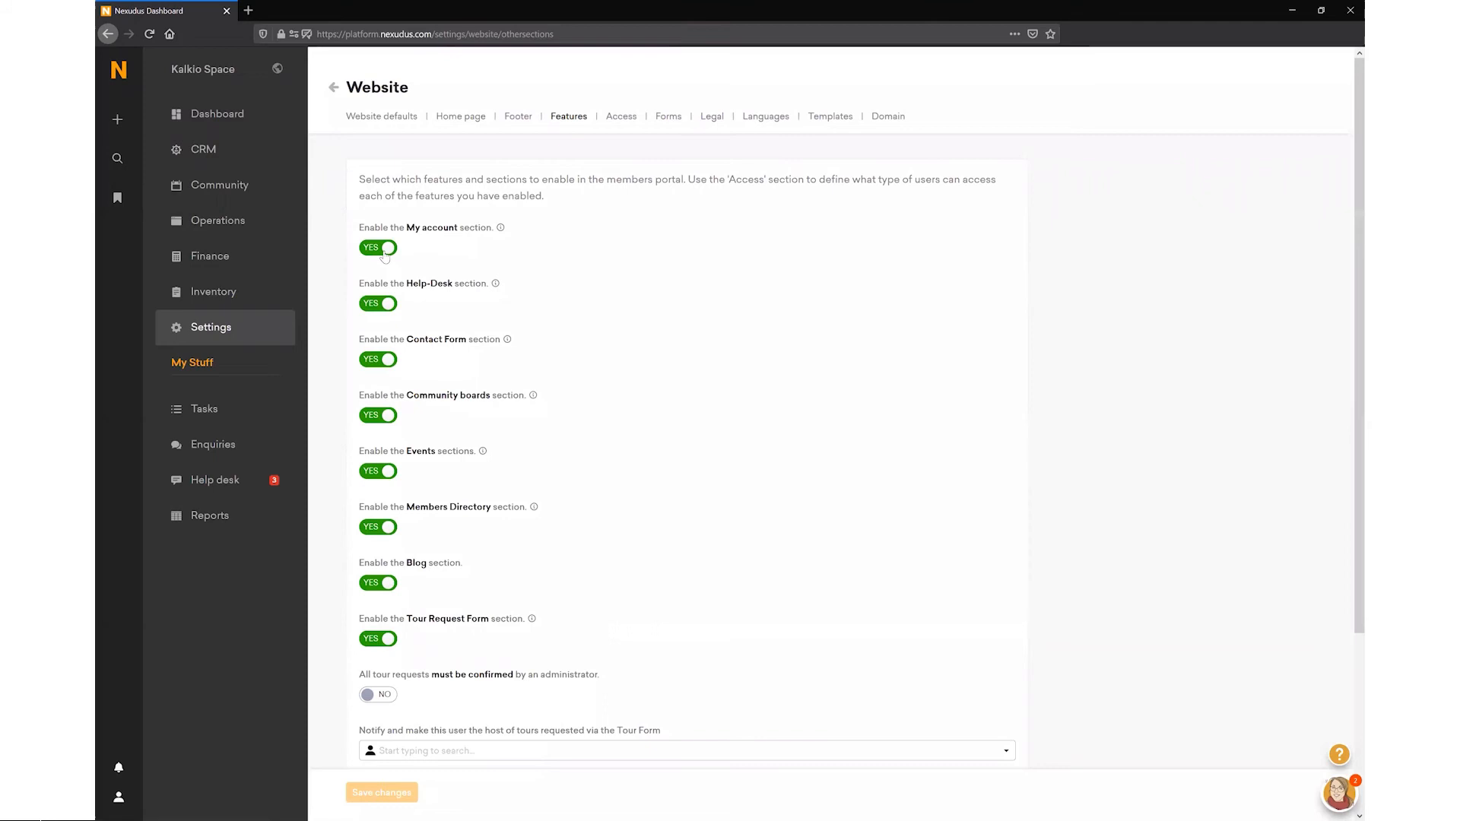
Step: Try the Help-Desk section switch in the Features settings, and discard the unsaved changes to open the Access settings
click(374, 308)
click(375, 309)
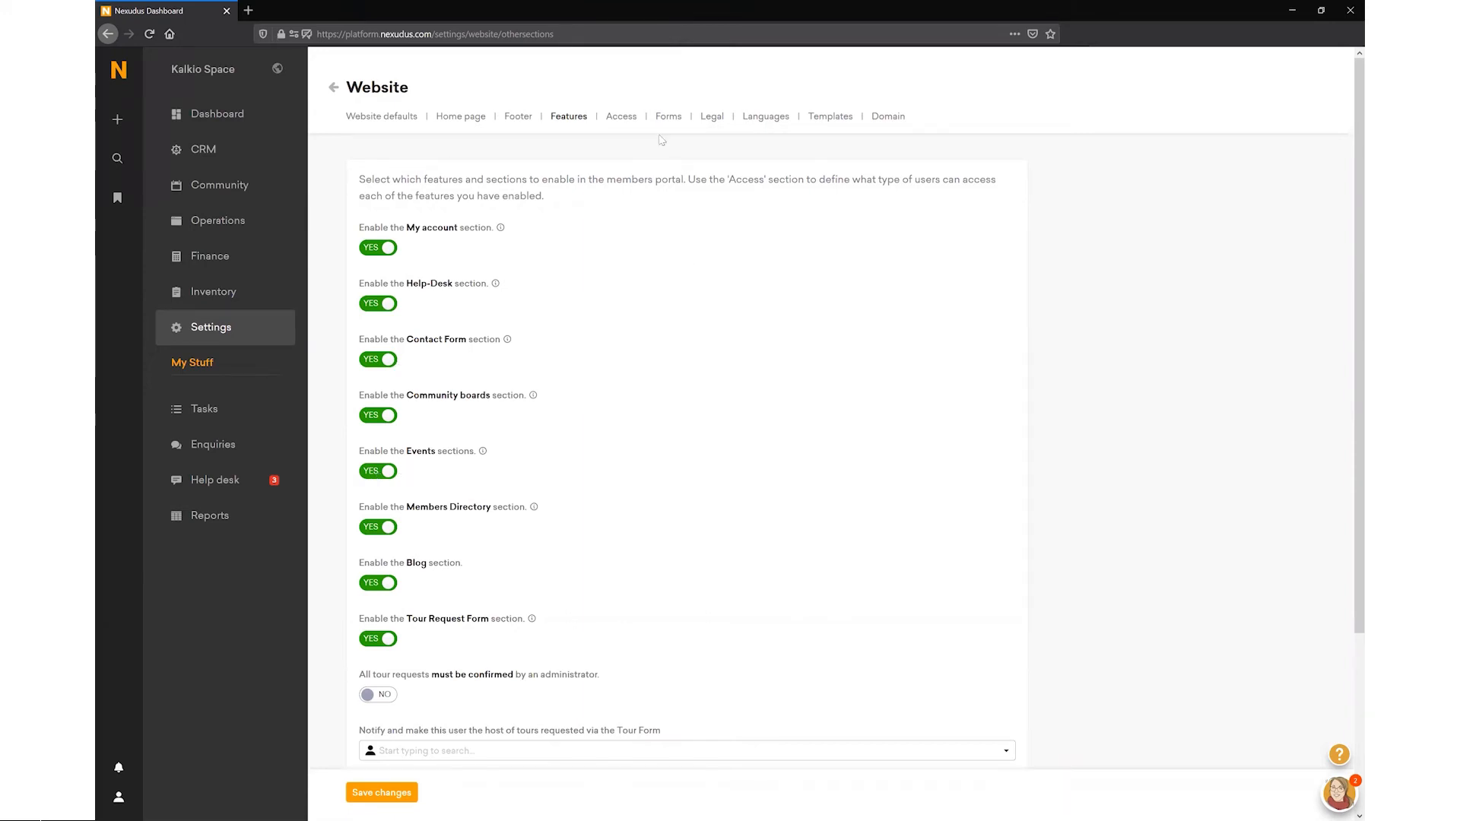
click(630, 122)
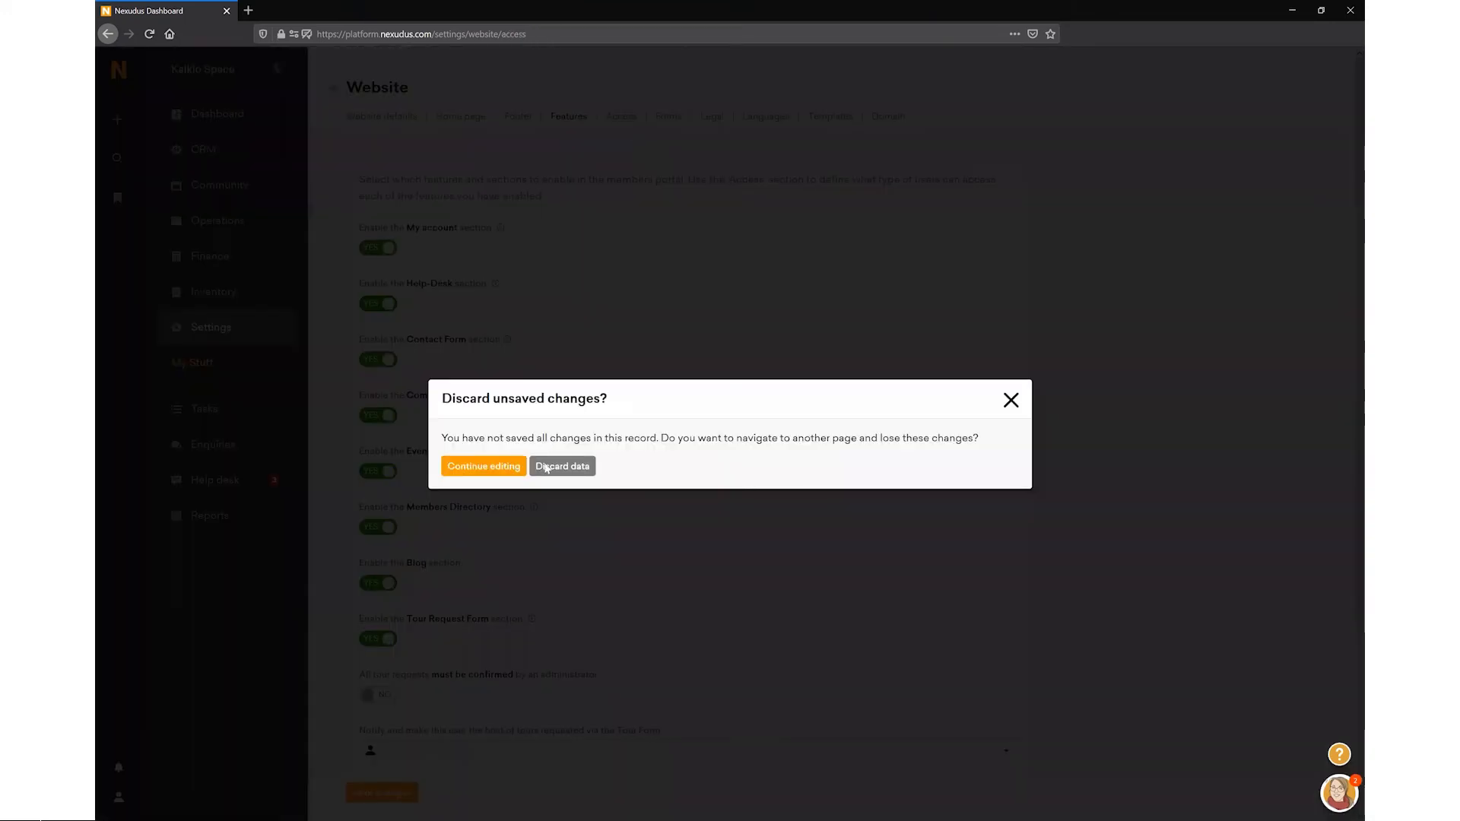
click(546, 468)
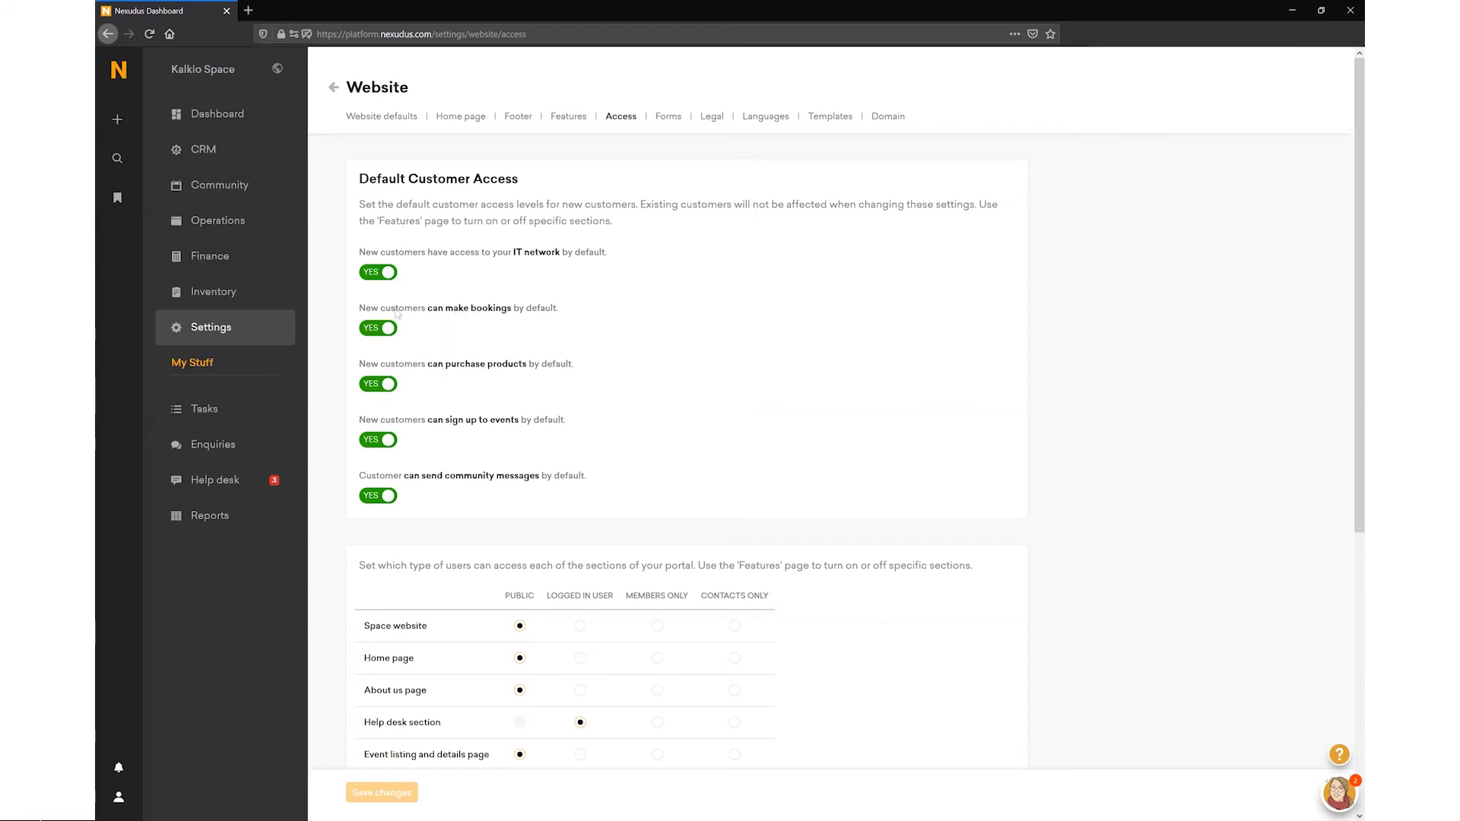
Step: Try disabling default bookings for new customers and limiting the members directory pages to contacts only, restoring both options
click(363, 333)
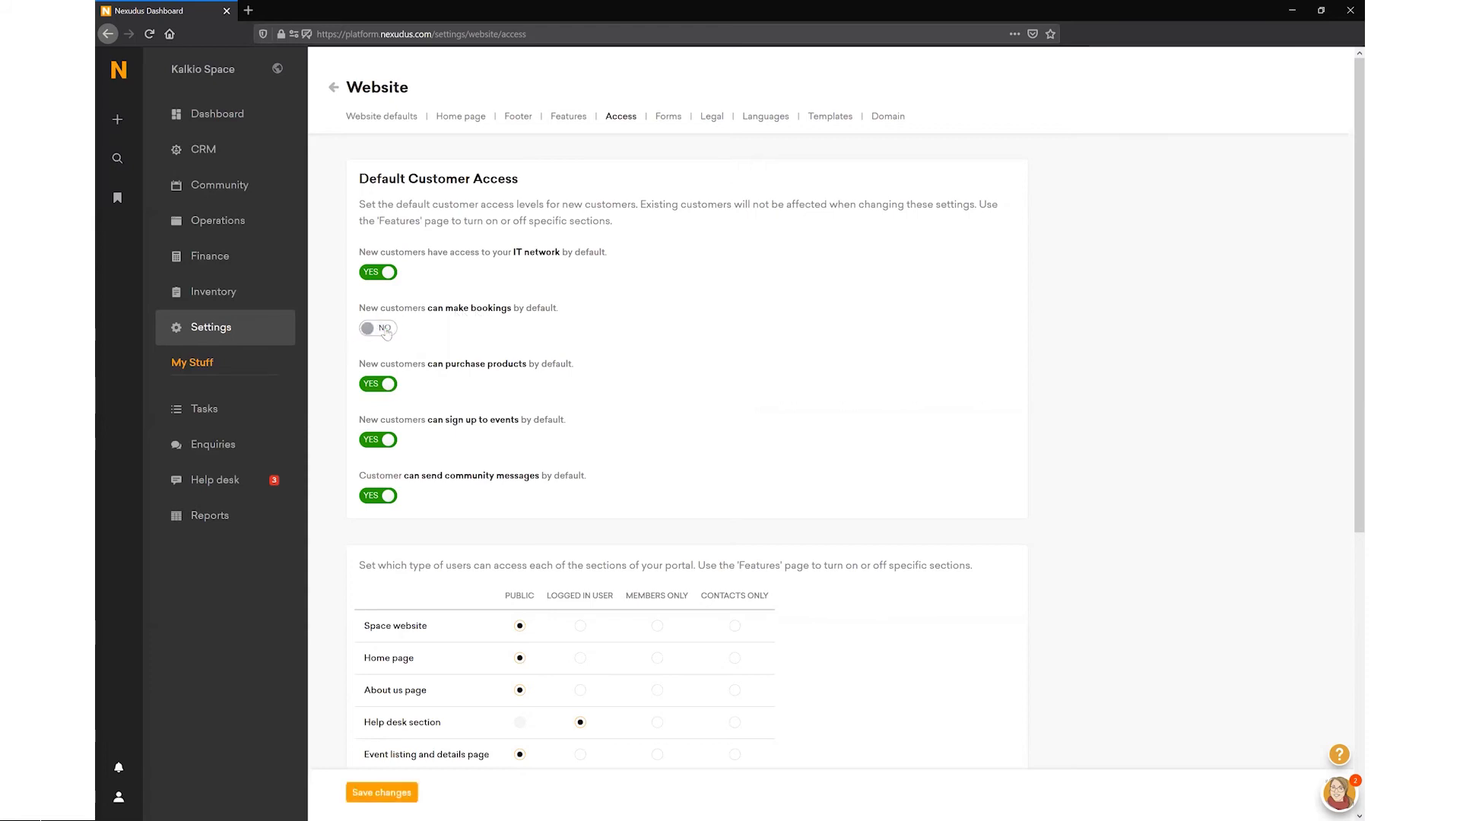
click(386, 332)
scroll(631, 450, down, 3)
scroll(625, 447, down, 2)
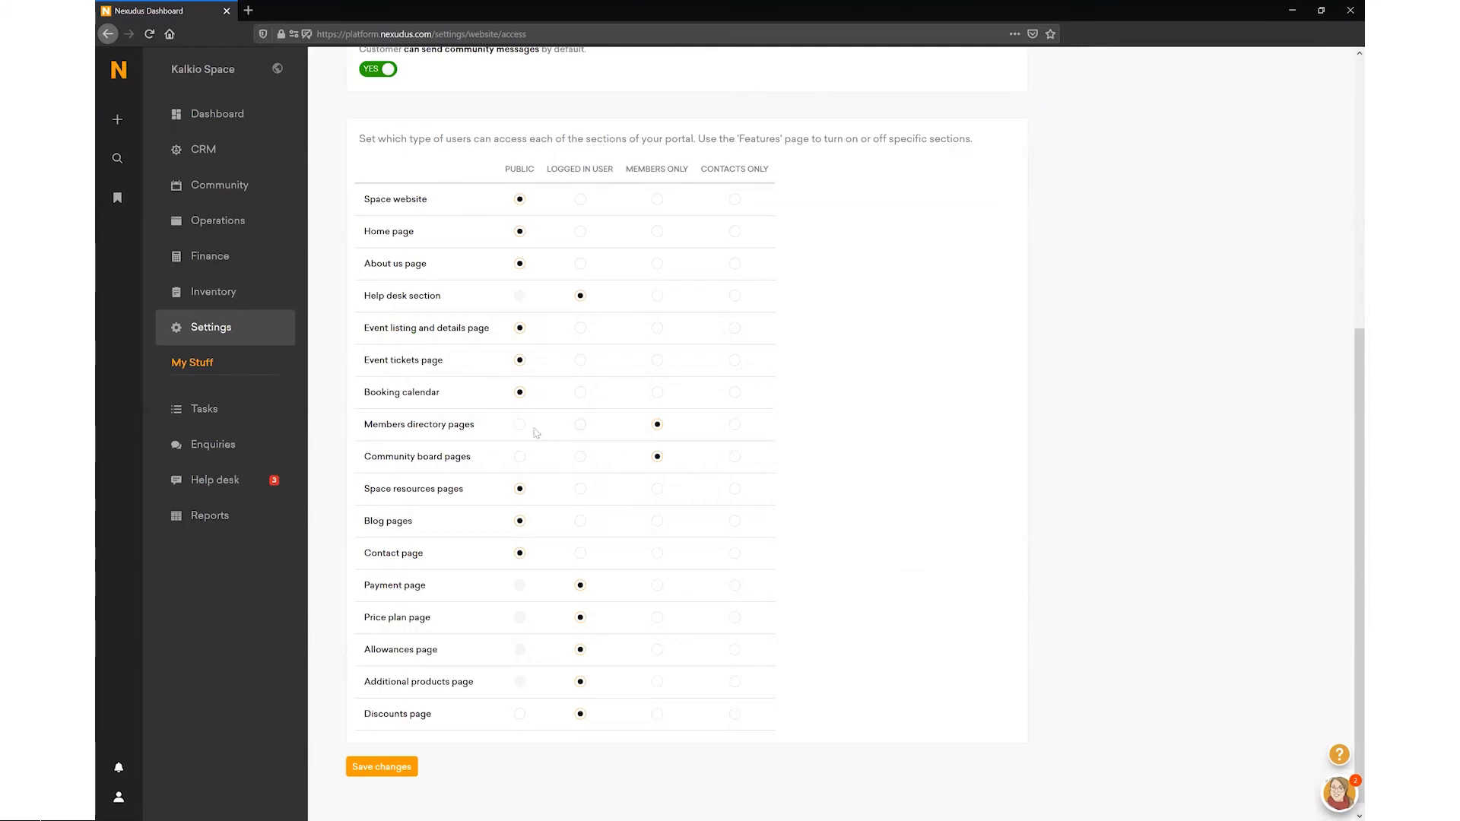
click(735, 425)
click(657, 424)
Step: Discard the unsaved access changes to view the Templates settings, and open the Website modules settings
scroll(563, 391, up, 2)
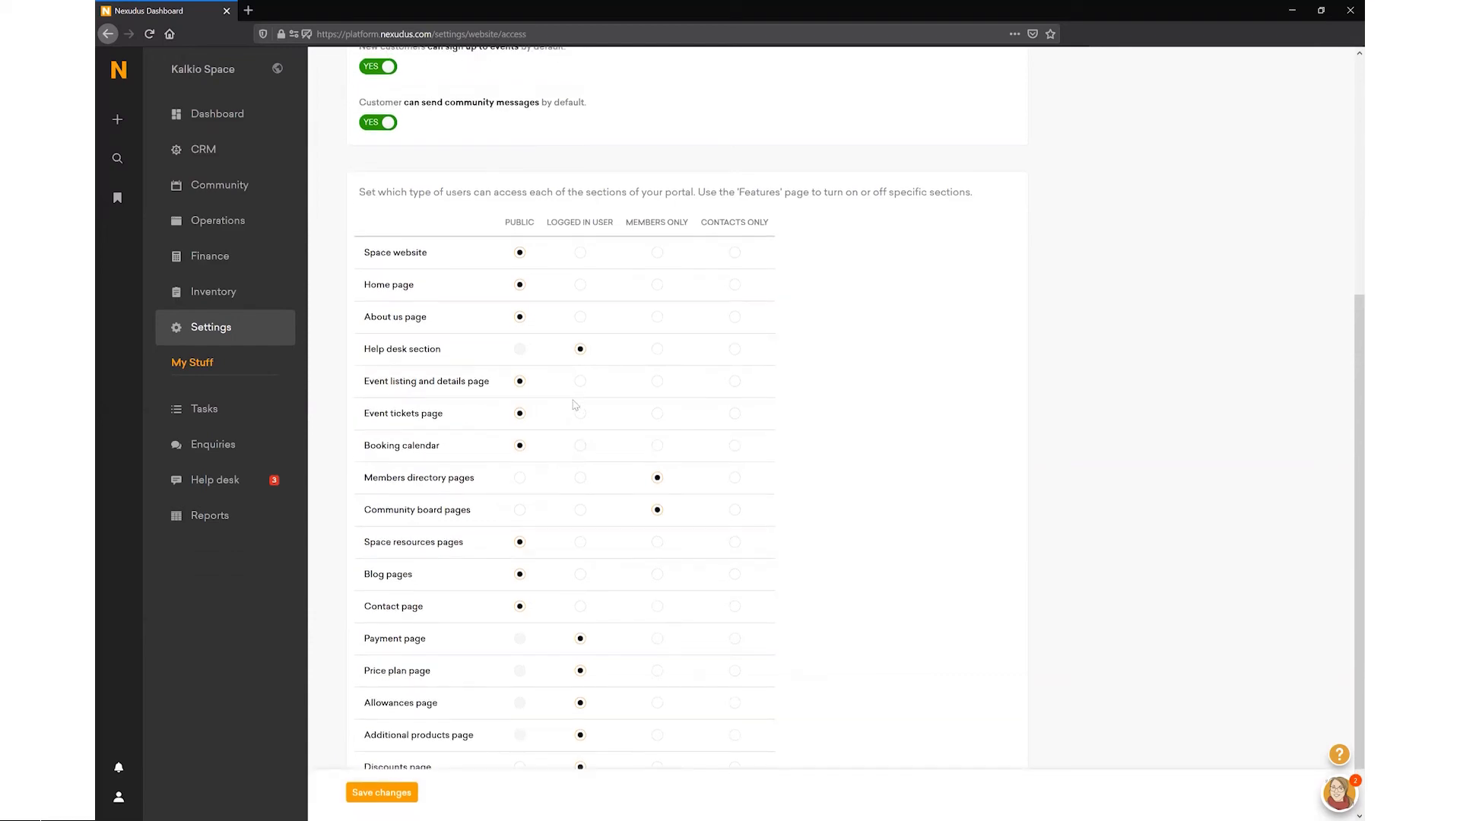
scroll(612, 424, up, 5)
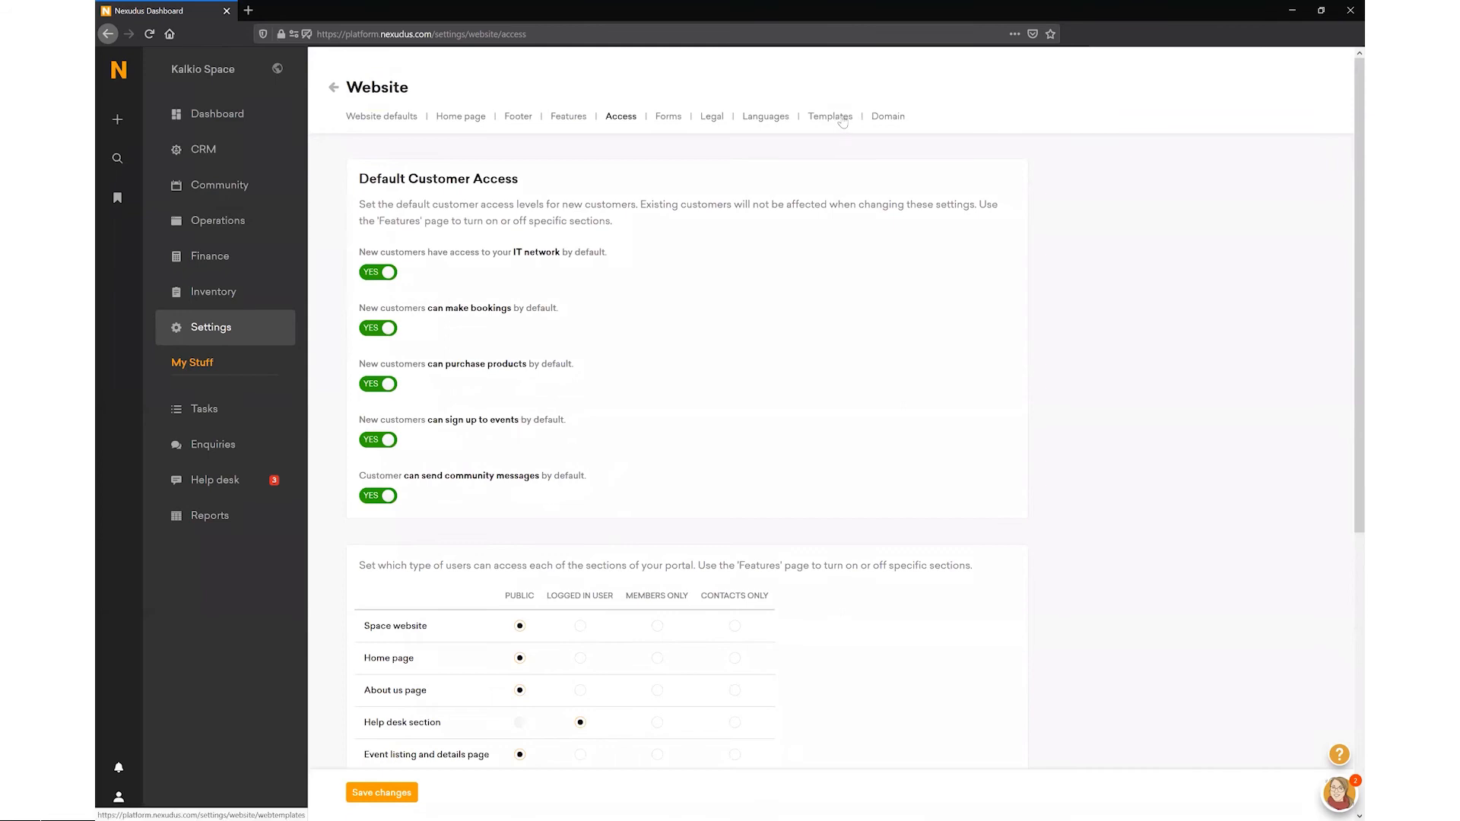
click(841, 119)
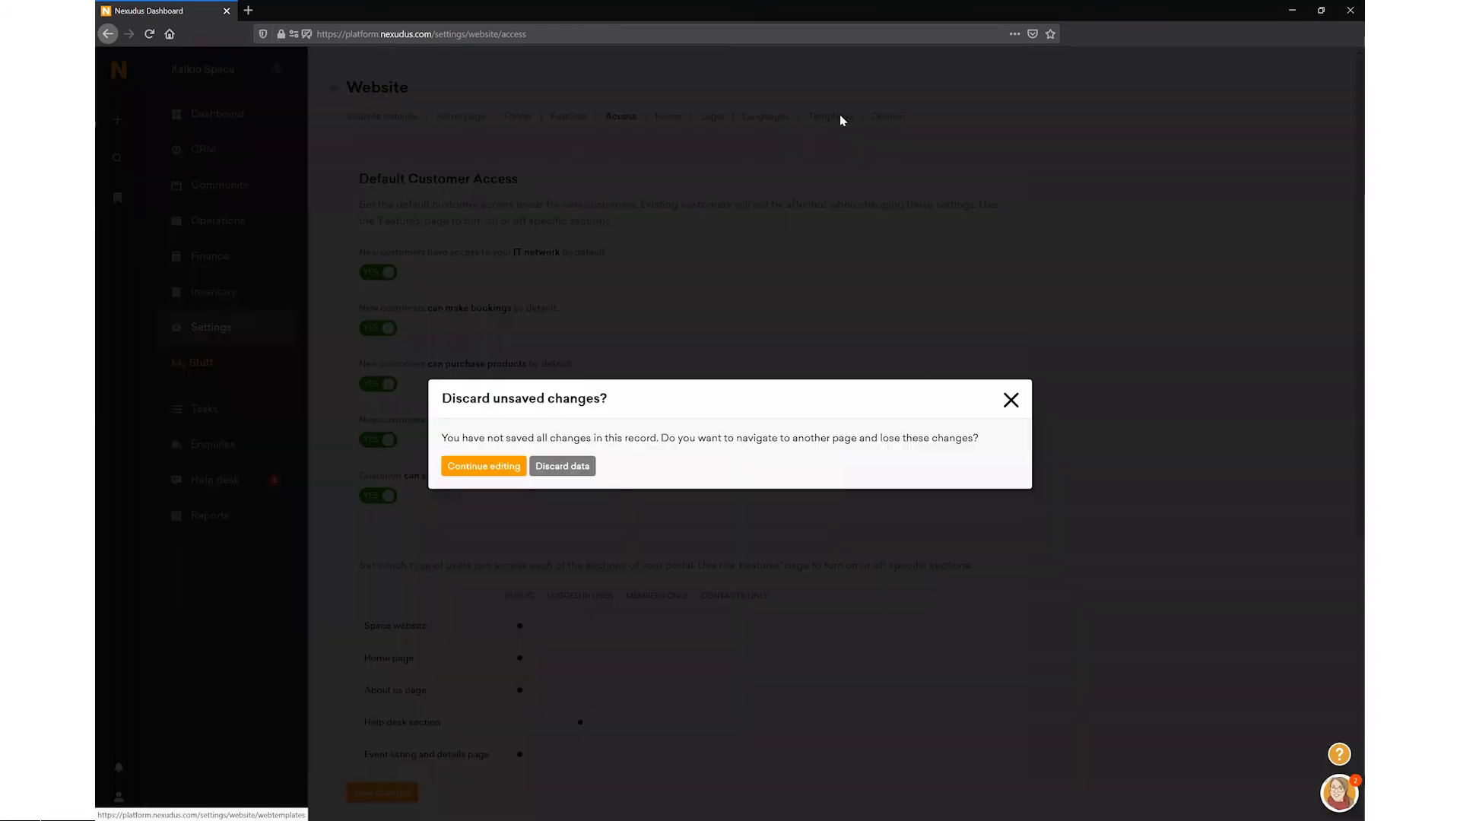
click(482, 464)
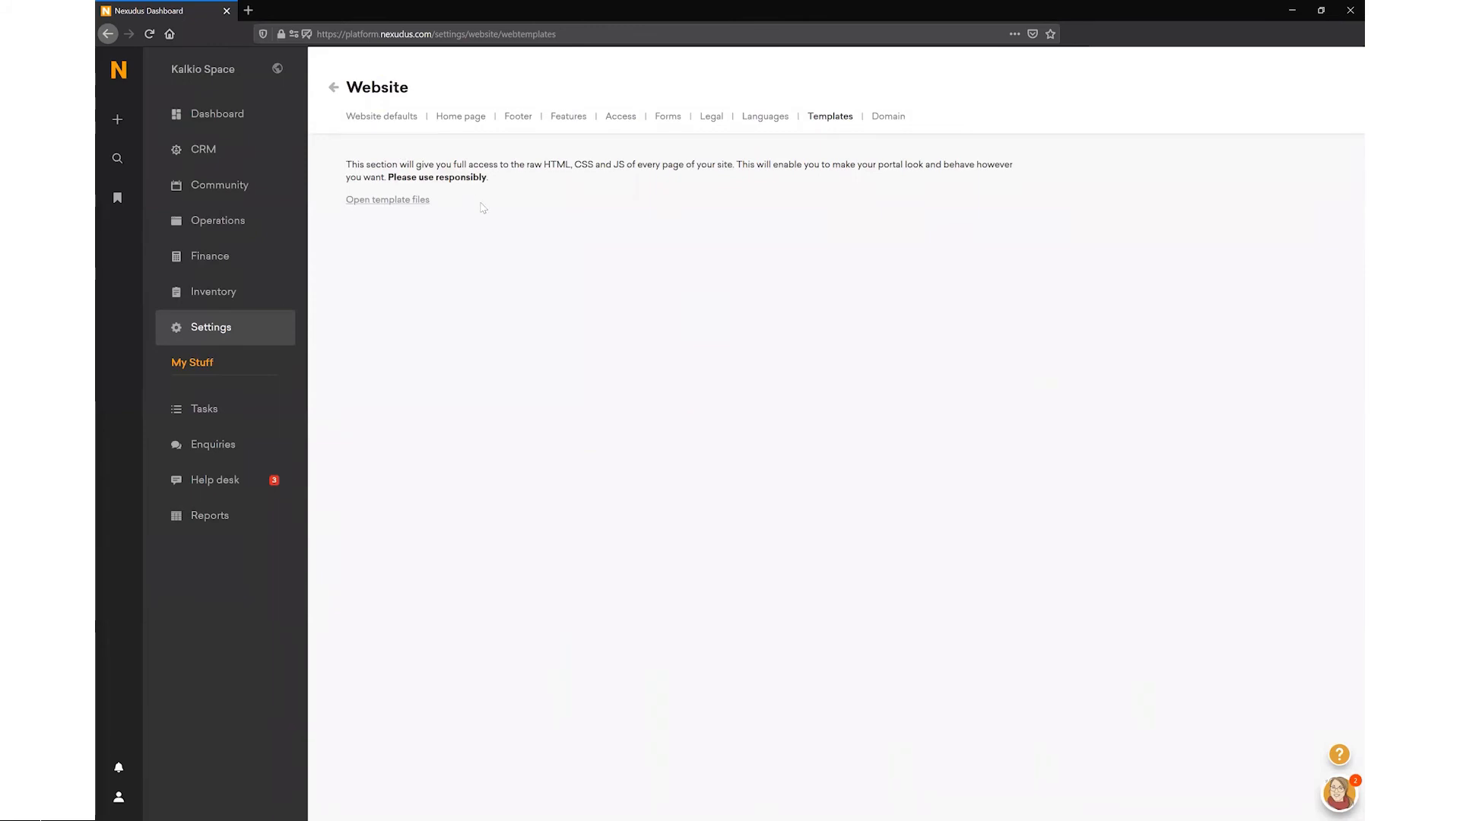
click(264, 330)
click(396, 374)
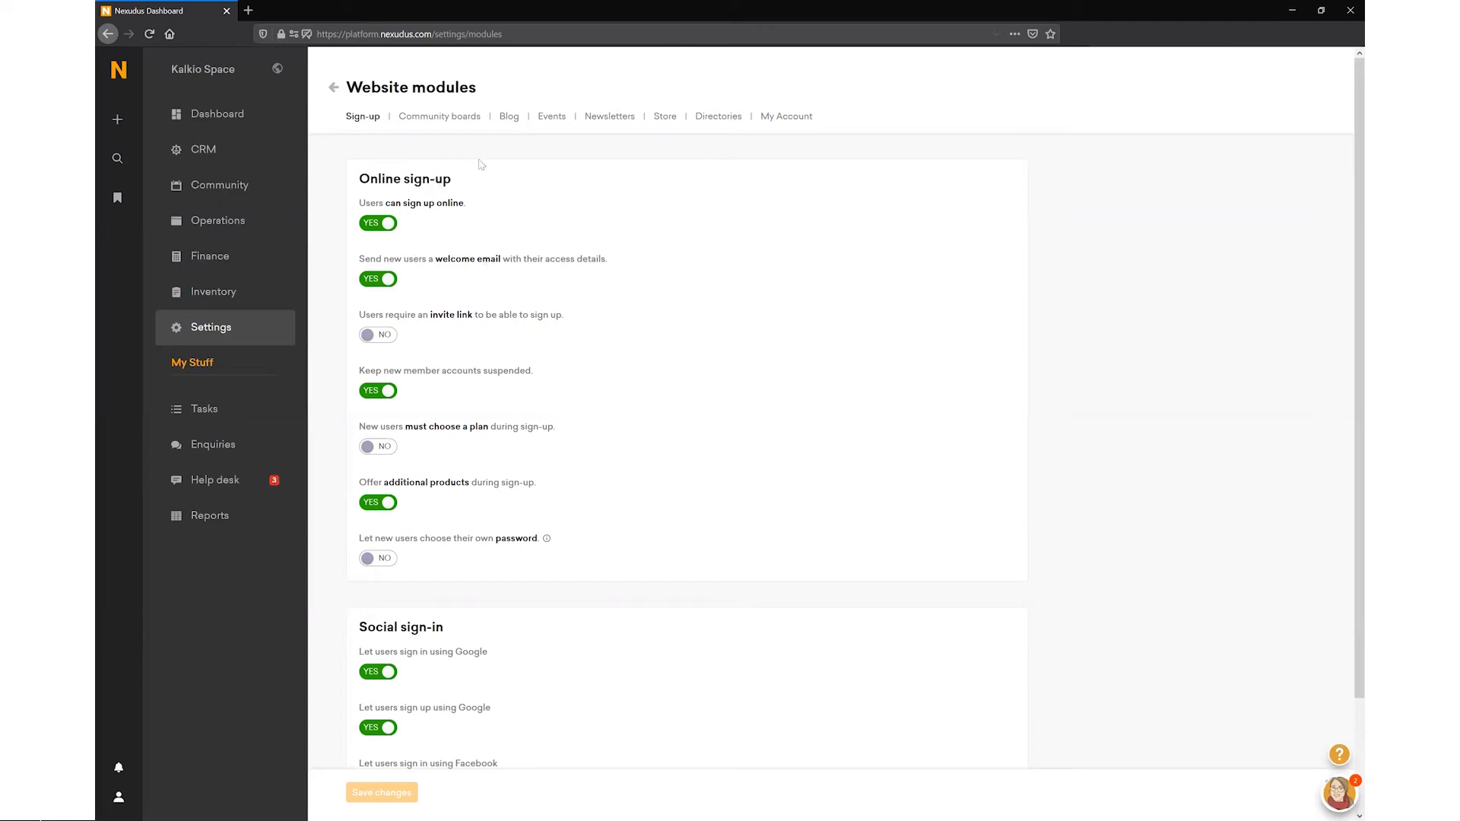
Step: Try the online sign-up, welcome email and invite link switches in the sign-up module, returning each to its original state
click(381, 224)
click(390, 223)
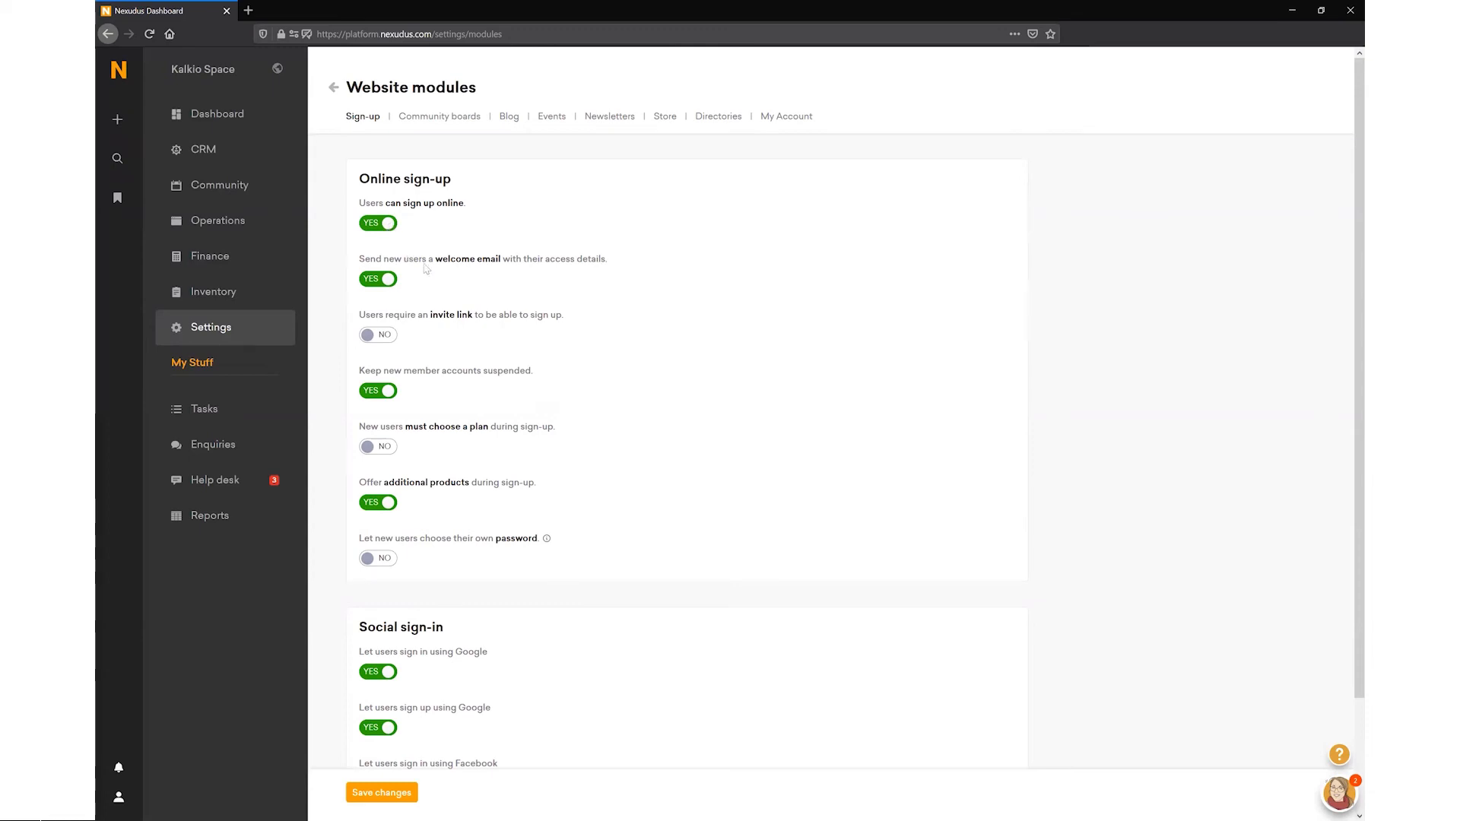
click(372, 286)
click(373, 287)
click(384, 337)
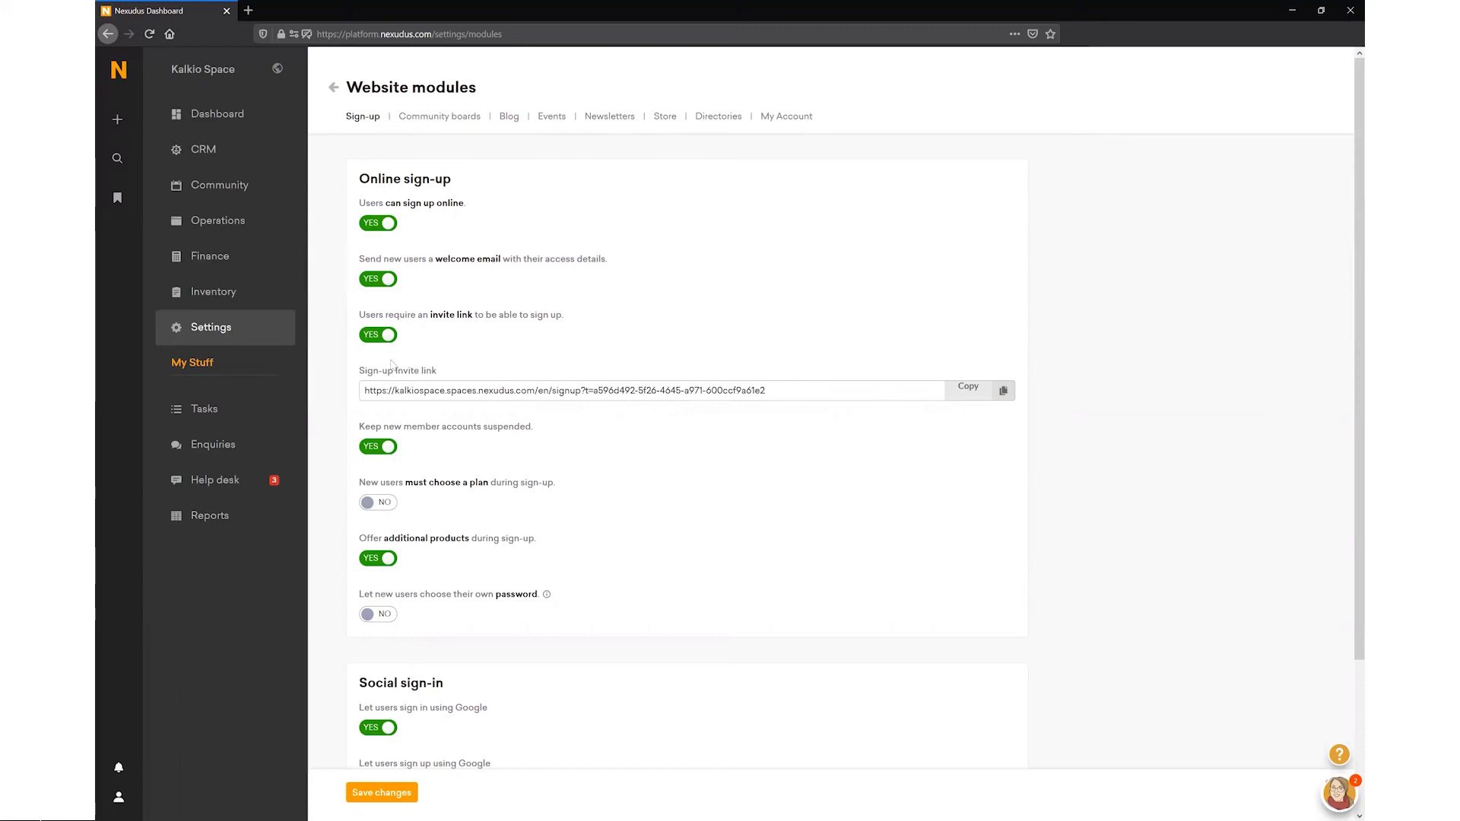
click(375, 335)
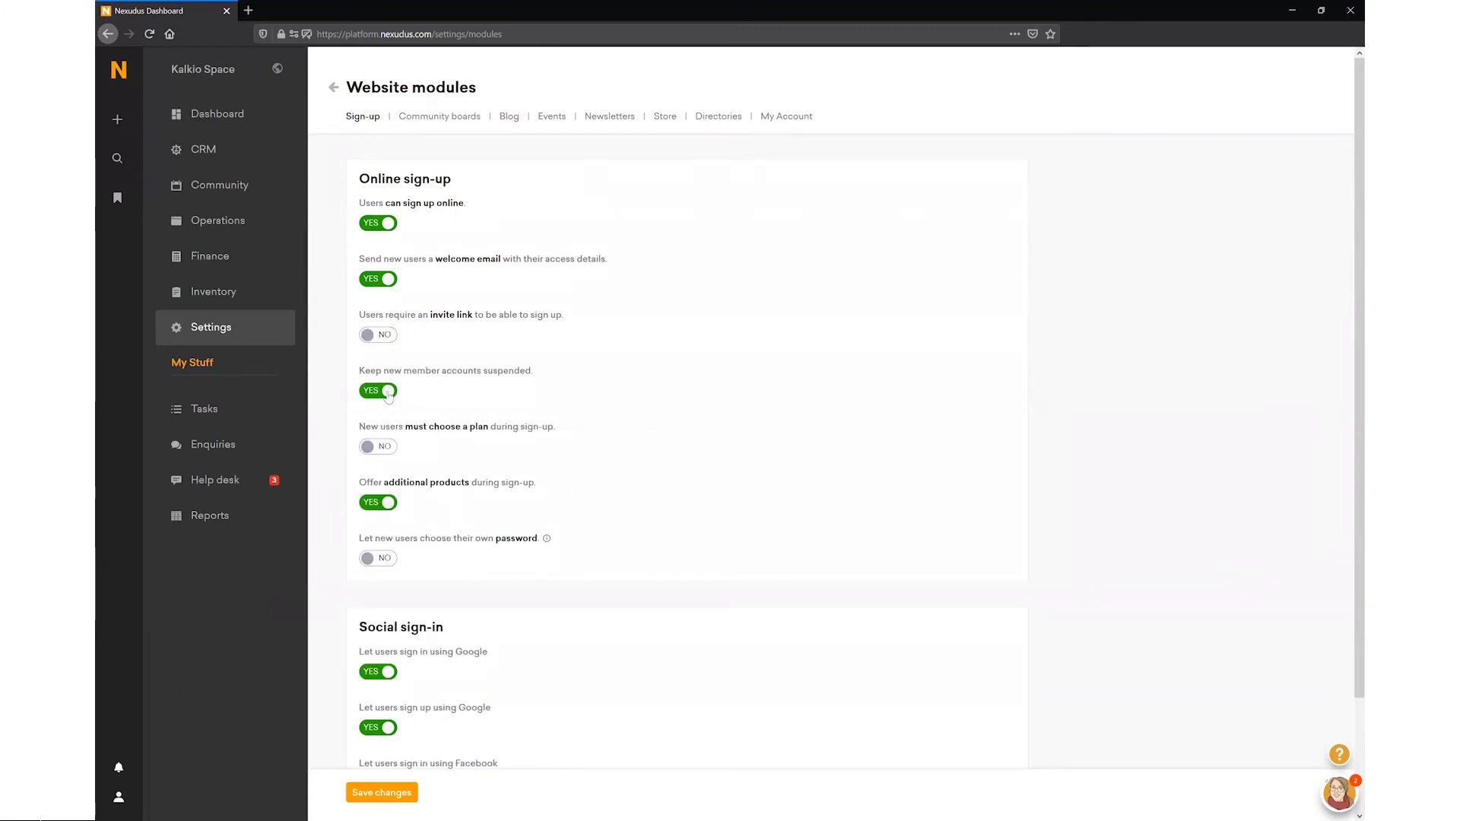
Step: Try the switches for keeping new member accounts suspended and requiring a plan during sign-up, restoring both
click(388, 393)
click(388, 393)
click(384, 447)
click(384, 447)
click(390, 448)
click(386, 392)
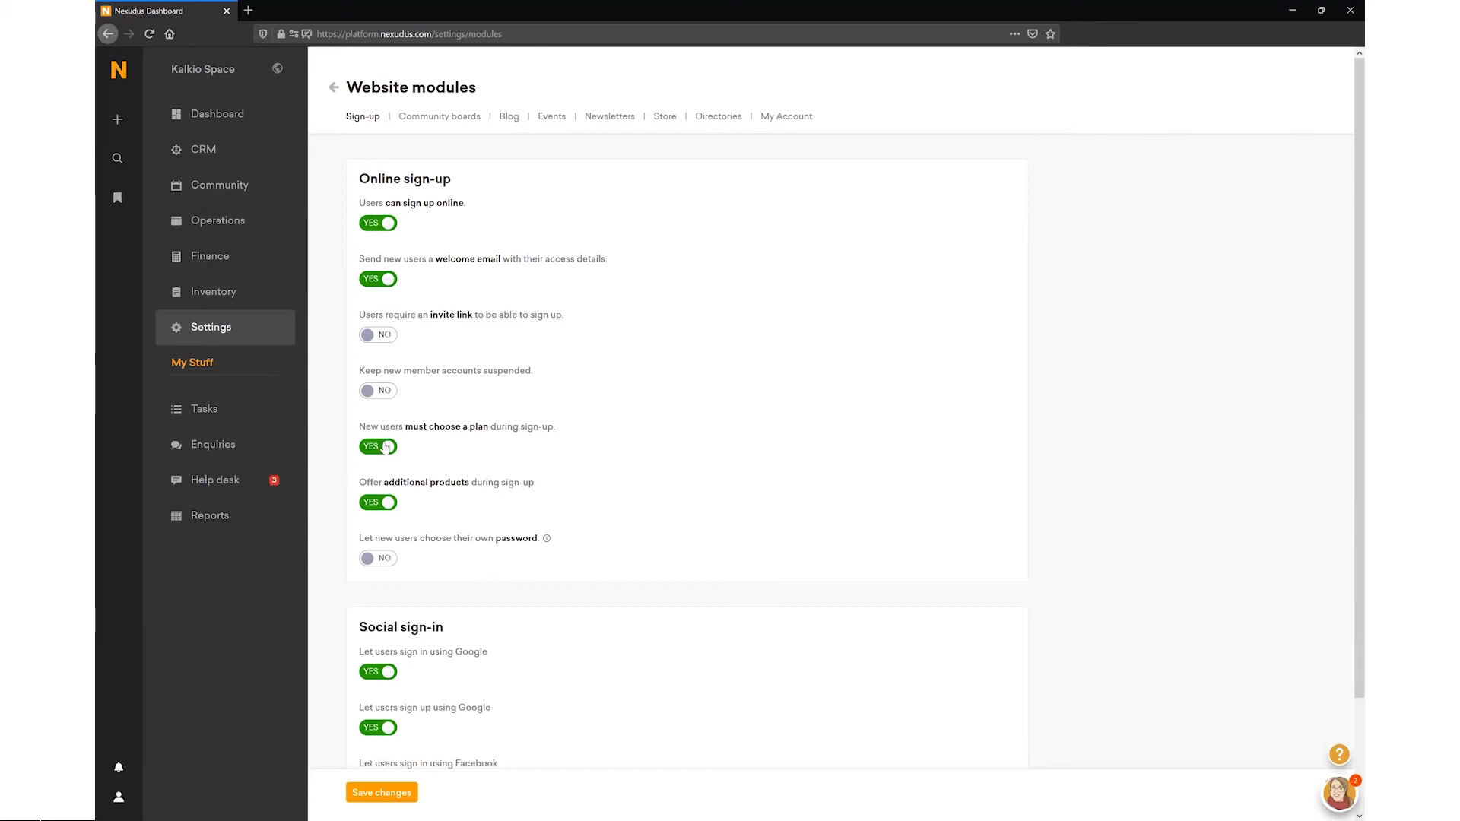
click(386, 448)
click(377, 391)
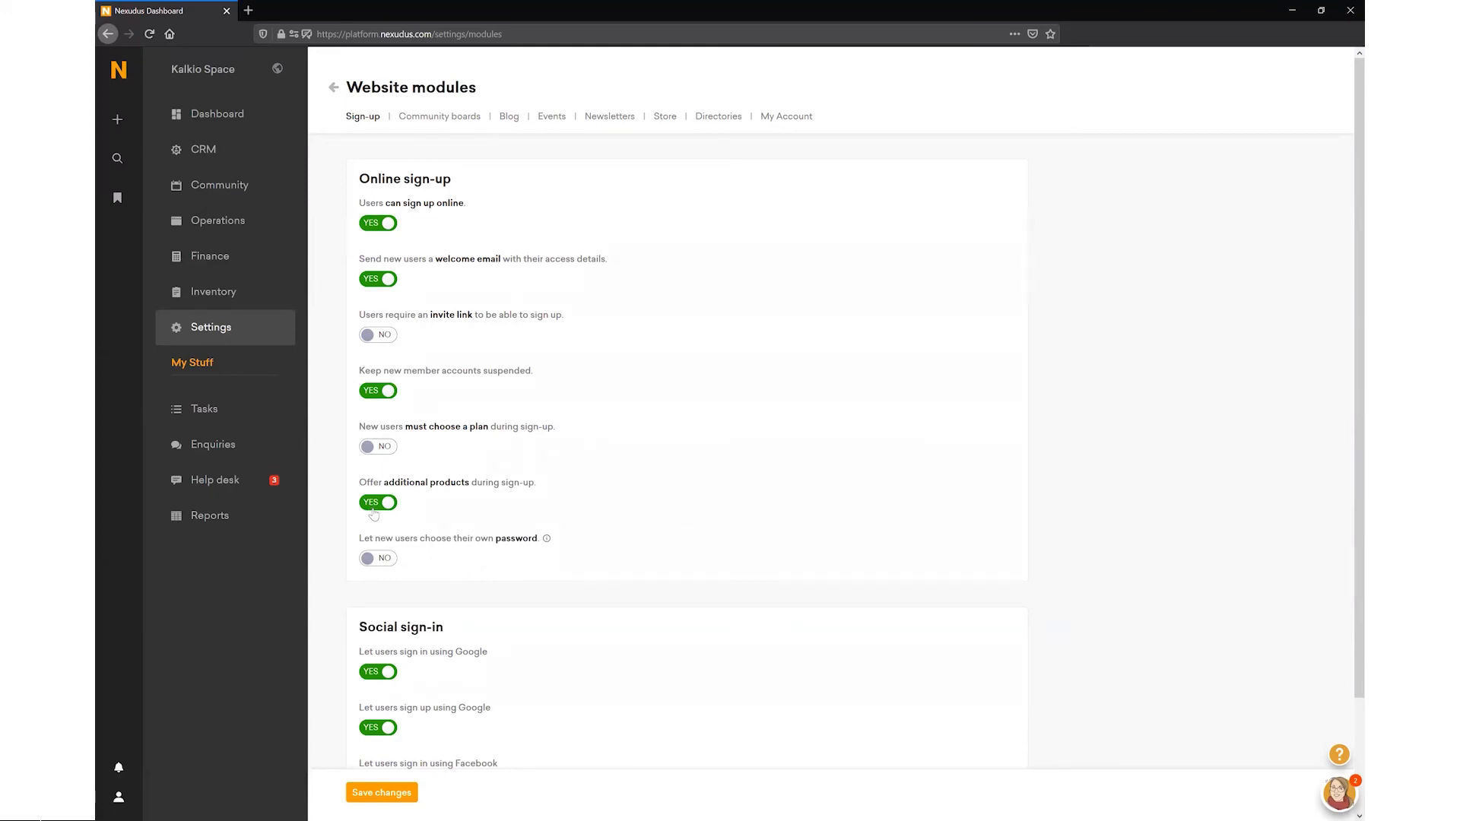
Step: Let new users choose their own password, and discard the unsaved sign-up changes to open the My Account module settings
click(376, 561)
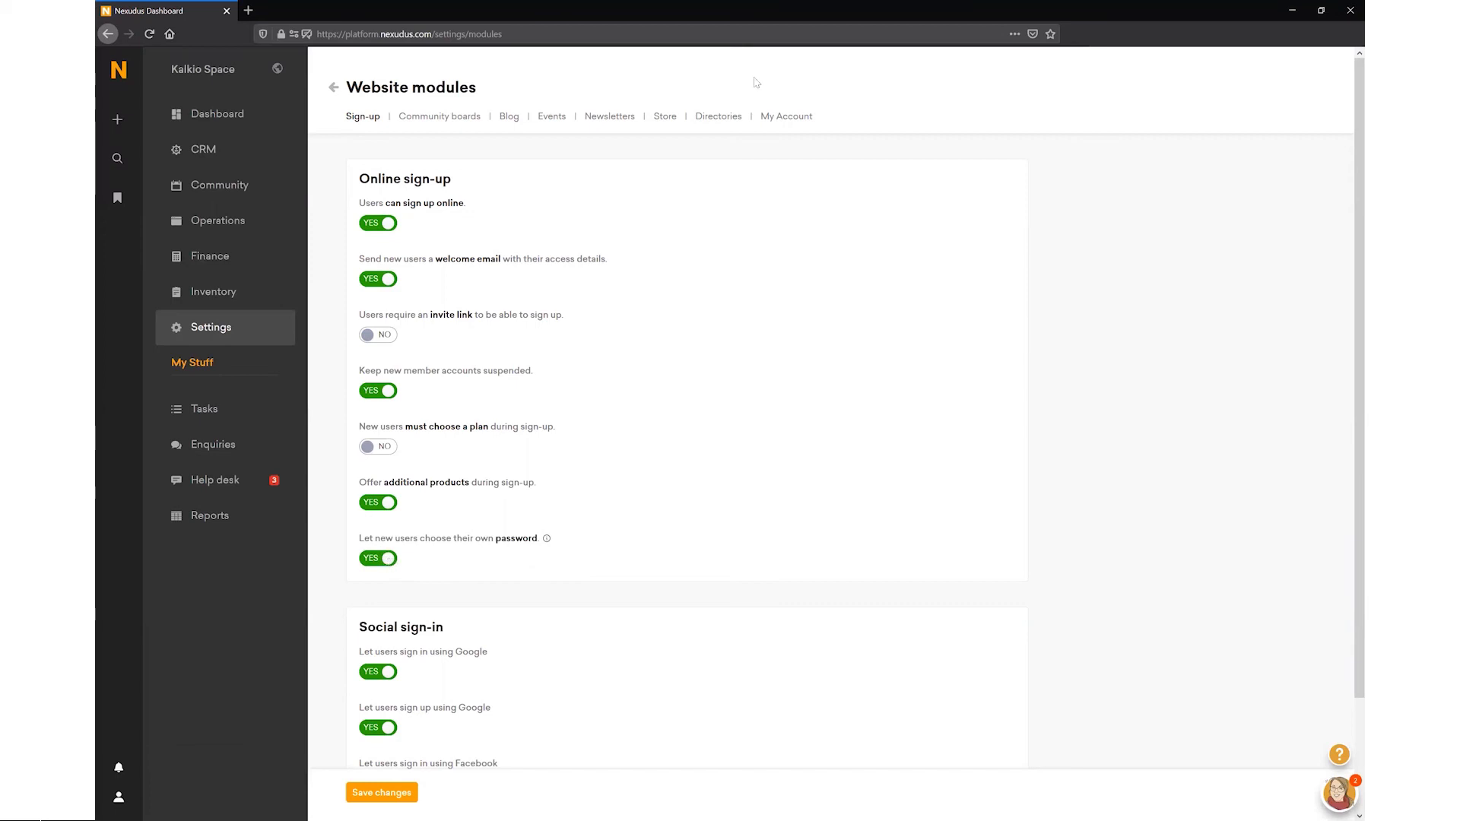
click(789, 118)
click(568, 466)
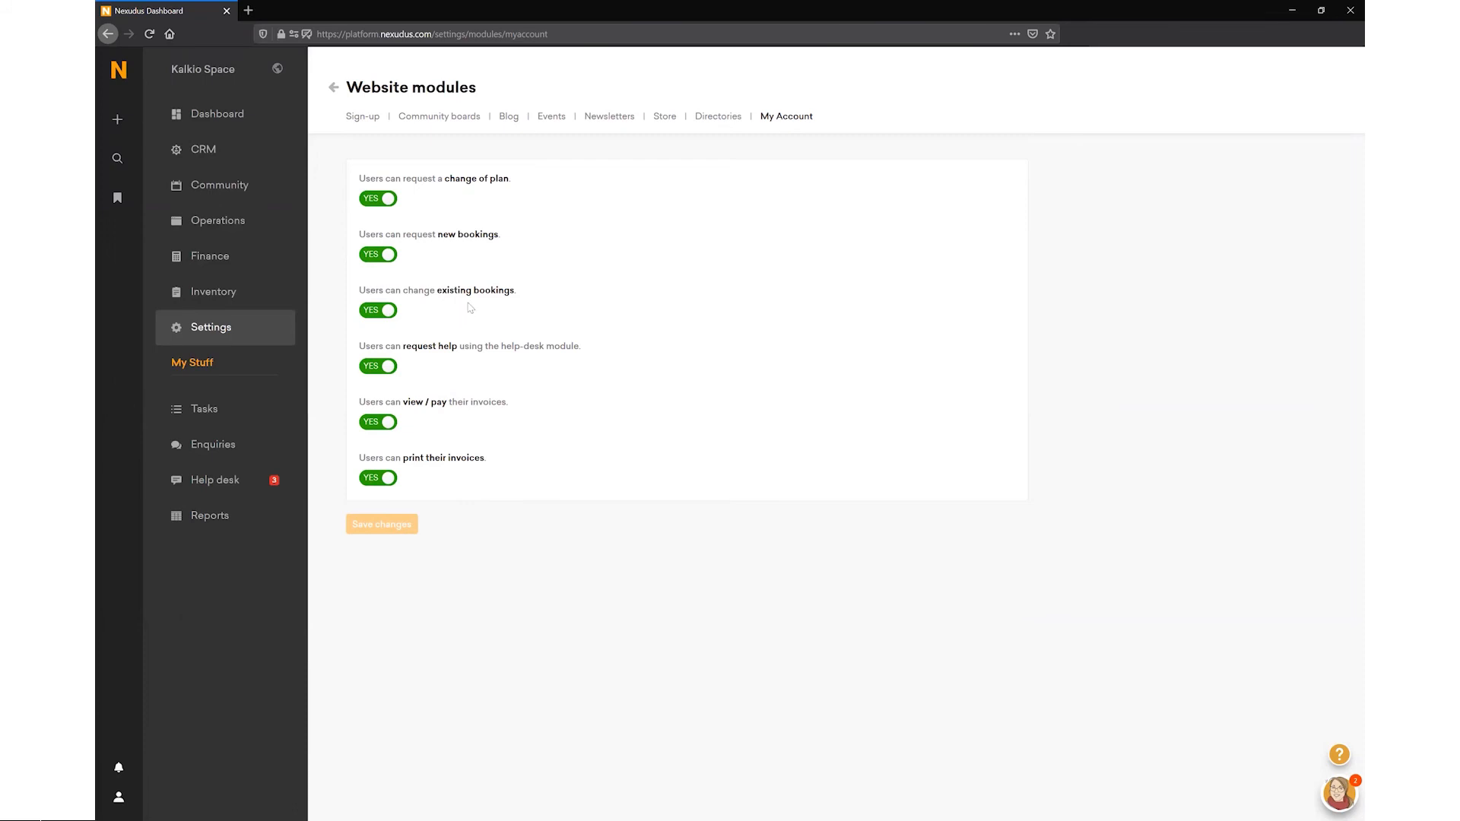
Step: Try the change of plan switch, discard the unsaved My Account changes, and open the Bookings/Reservations settings
click(384, 204)
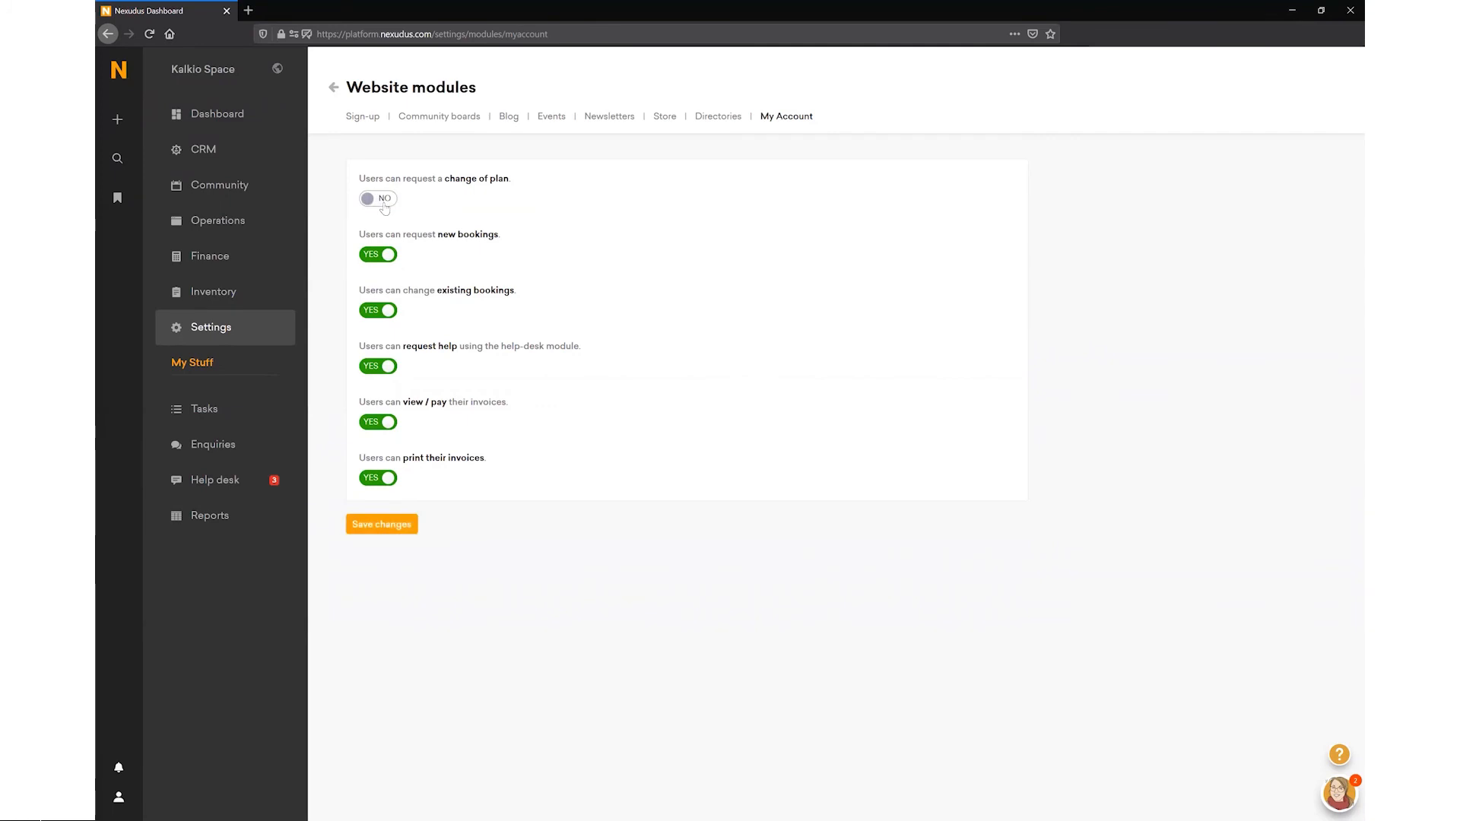
click(384, 204)
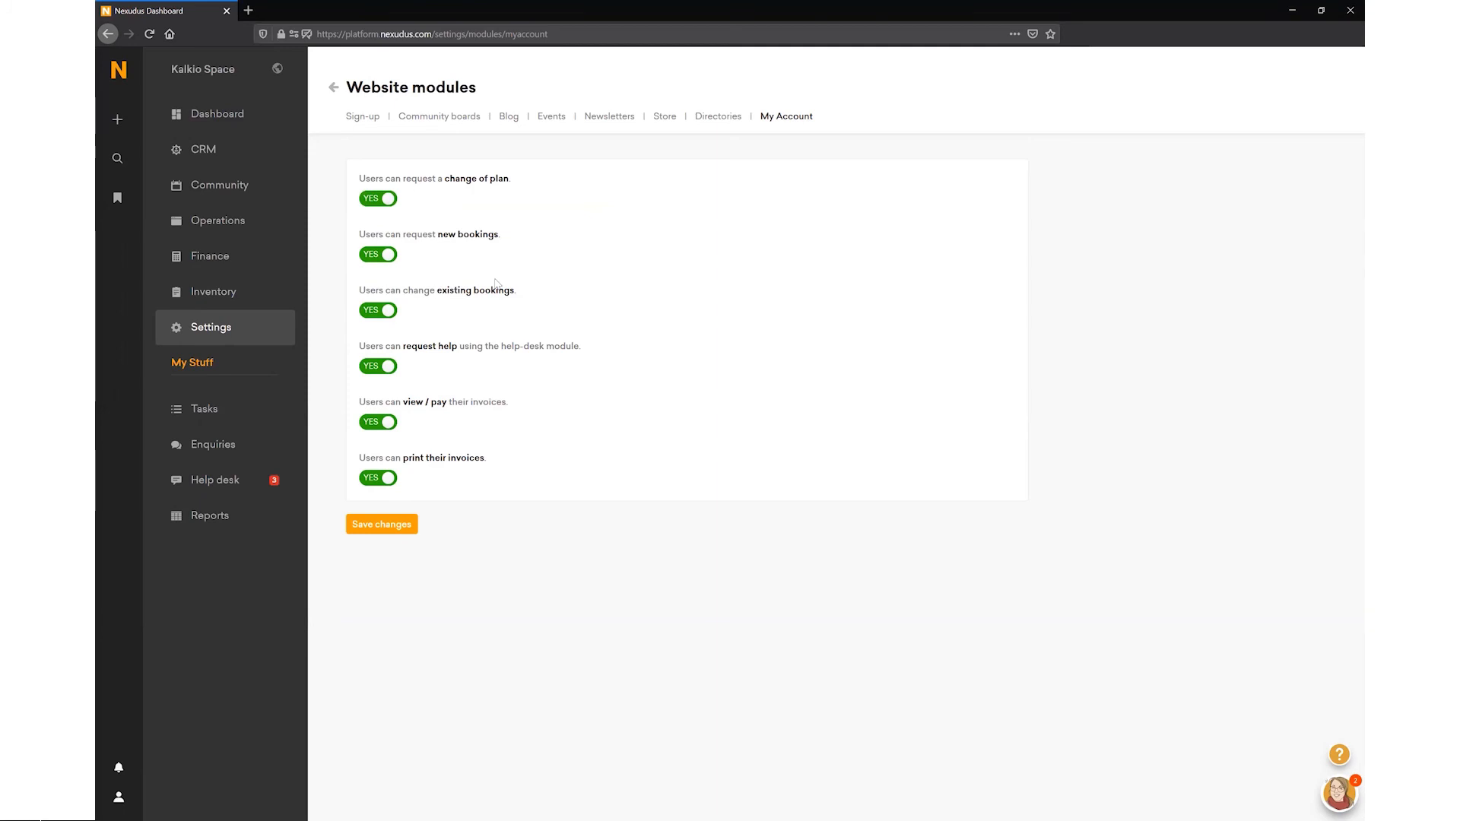
click(281, 344)
click(564, 469)
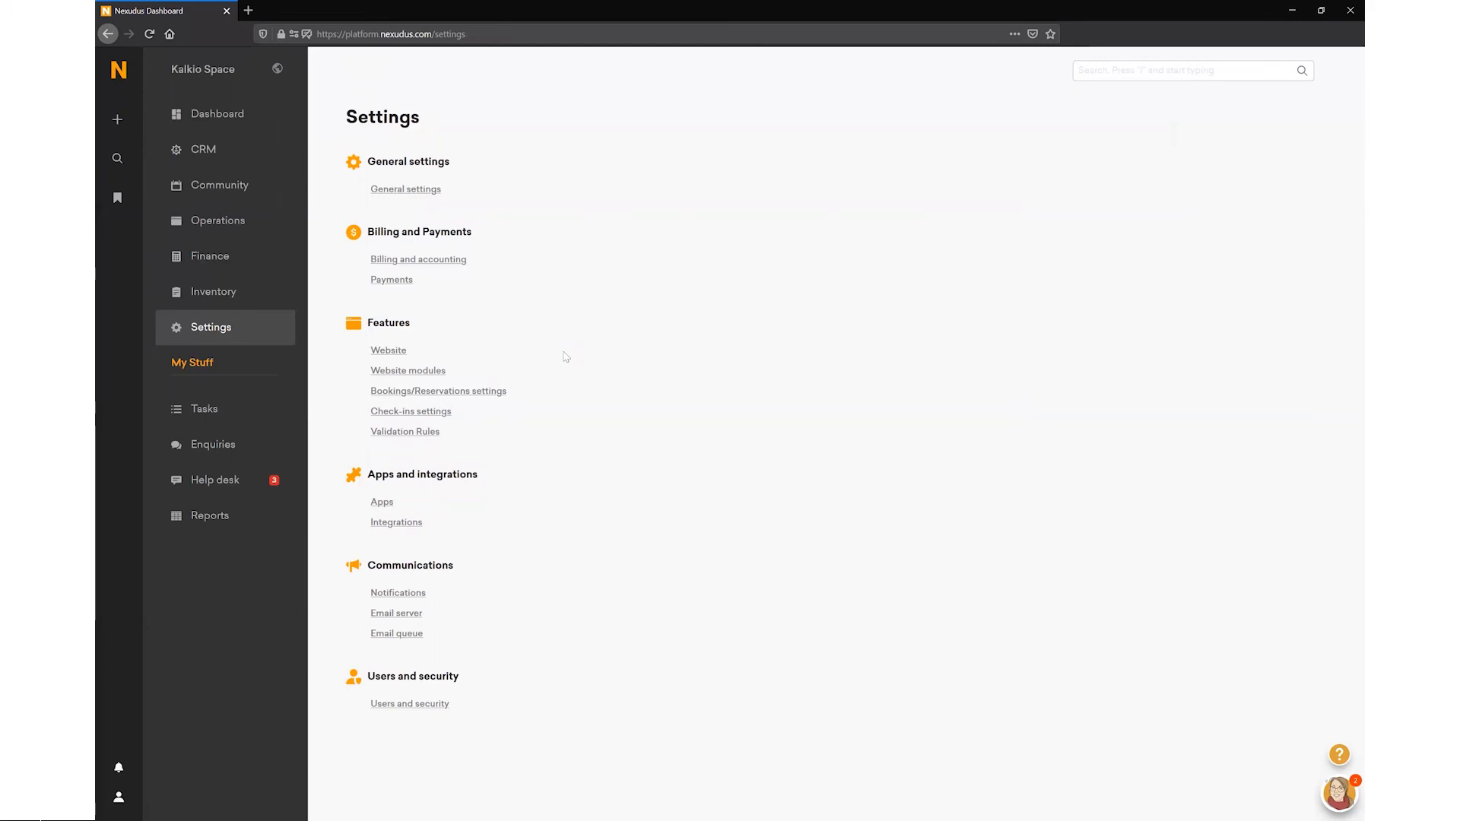
click(491, 392)
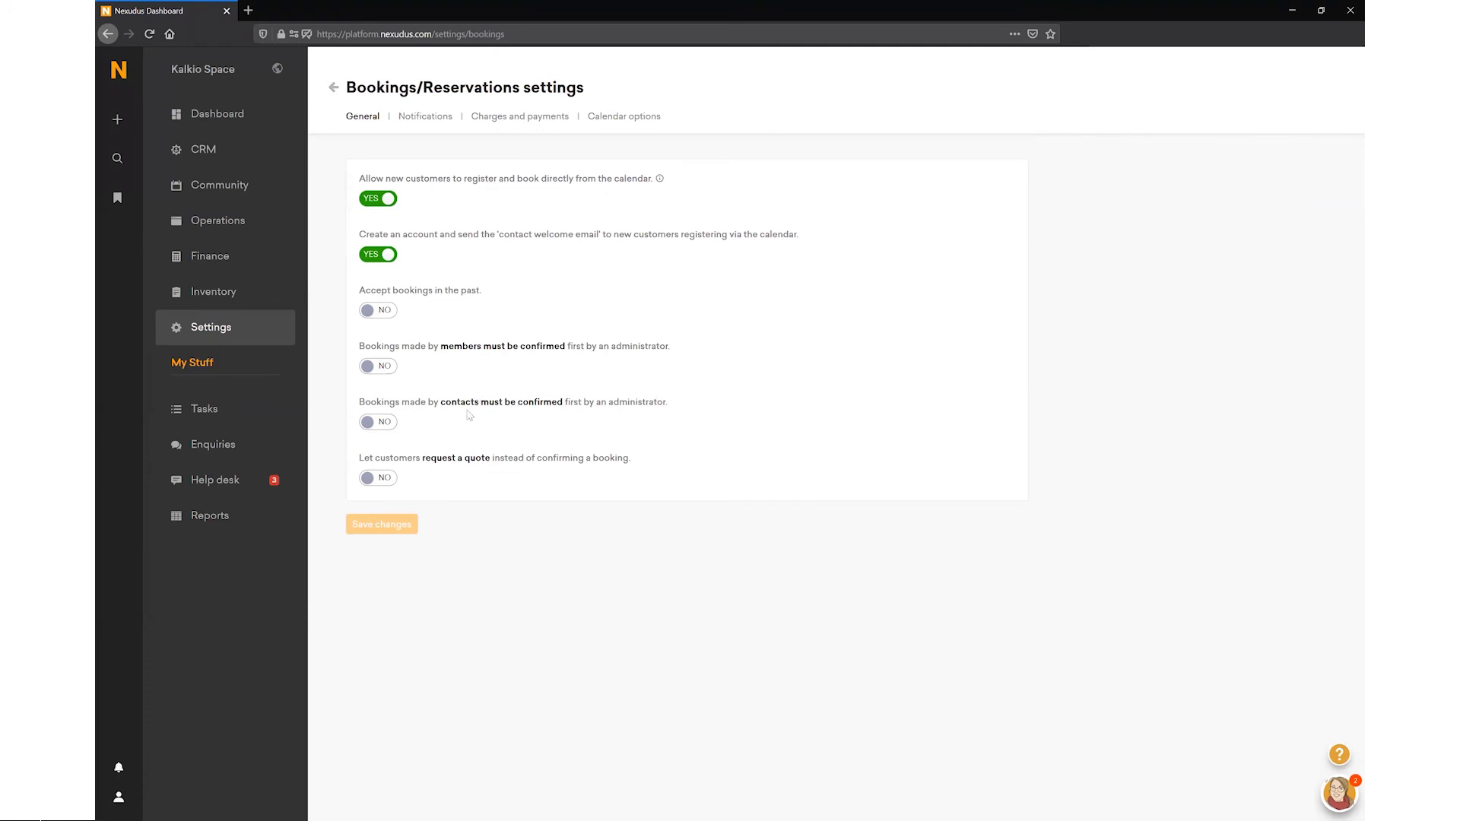
Step: Try requiring administrator confirmation for member and contact bookings, and discard the unsaved changes to open Charges and payments
click(380, 367)
click(382, 368)
click(374, 423)
click(374, 424)
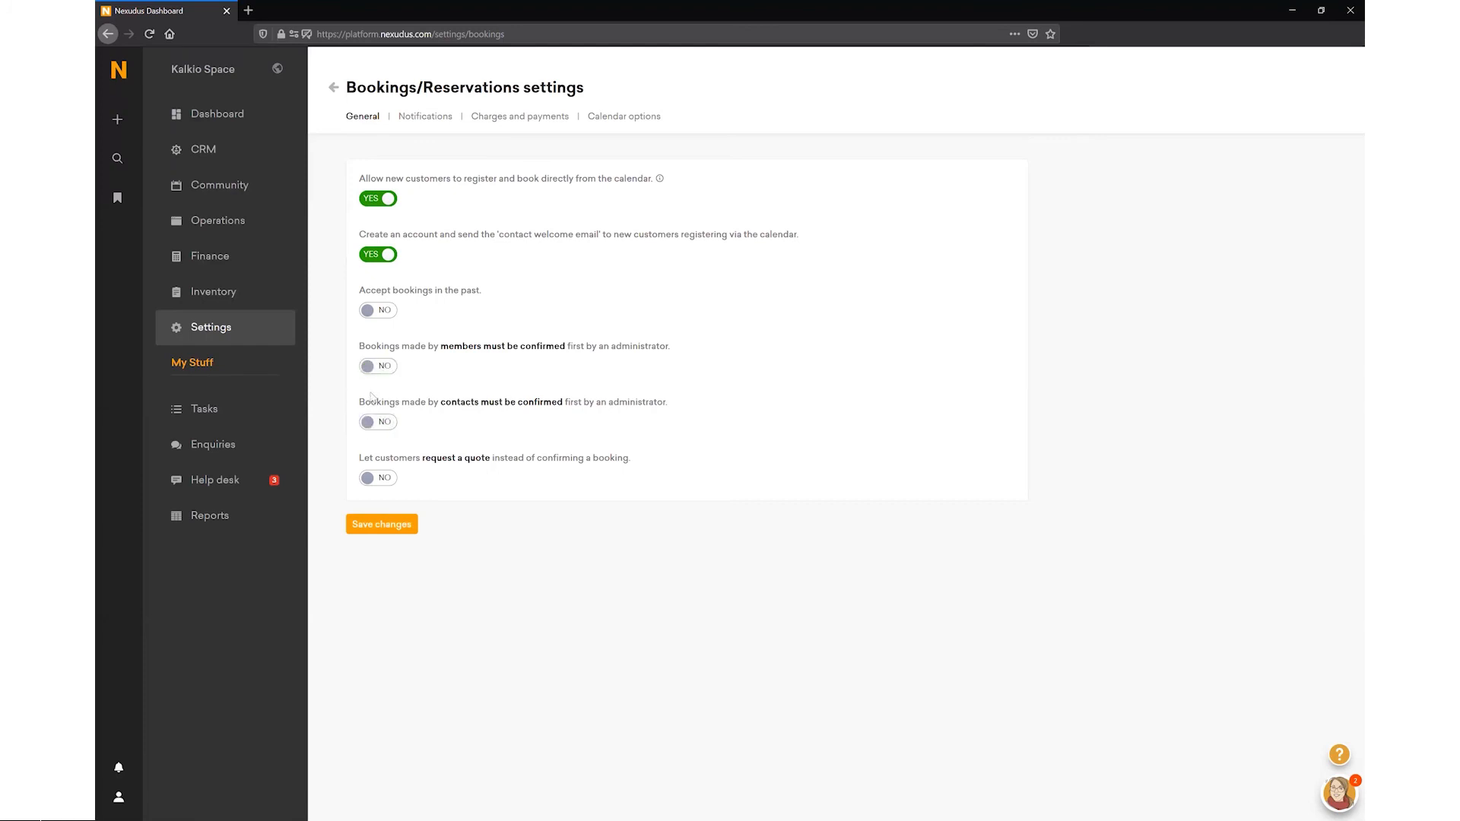
click(515, 120)
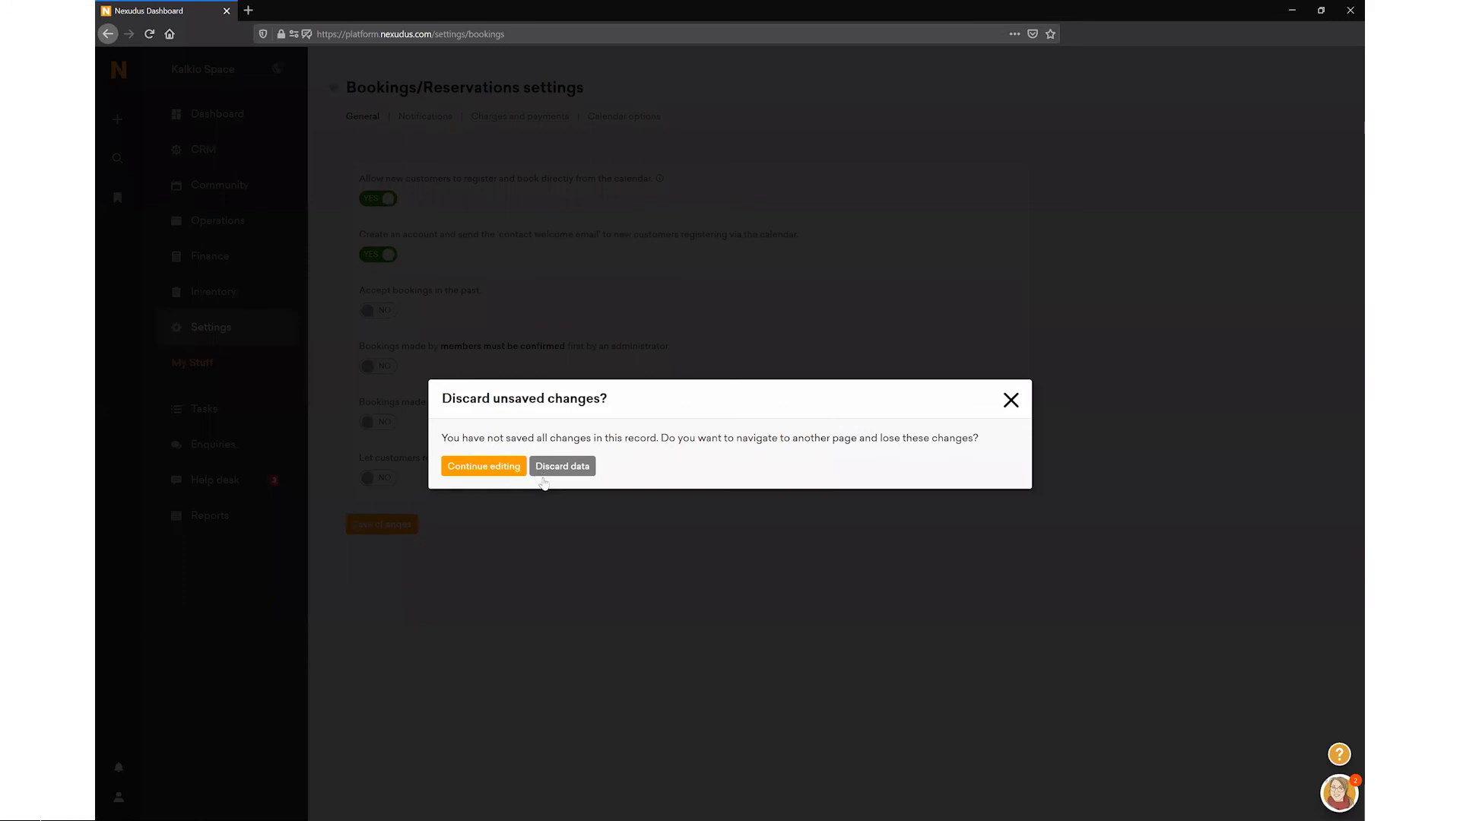
click(540, 474)
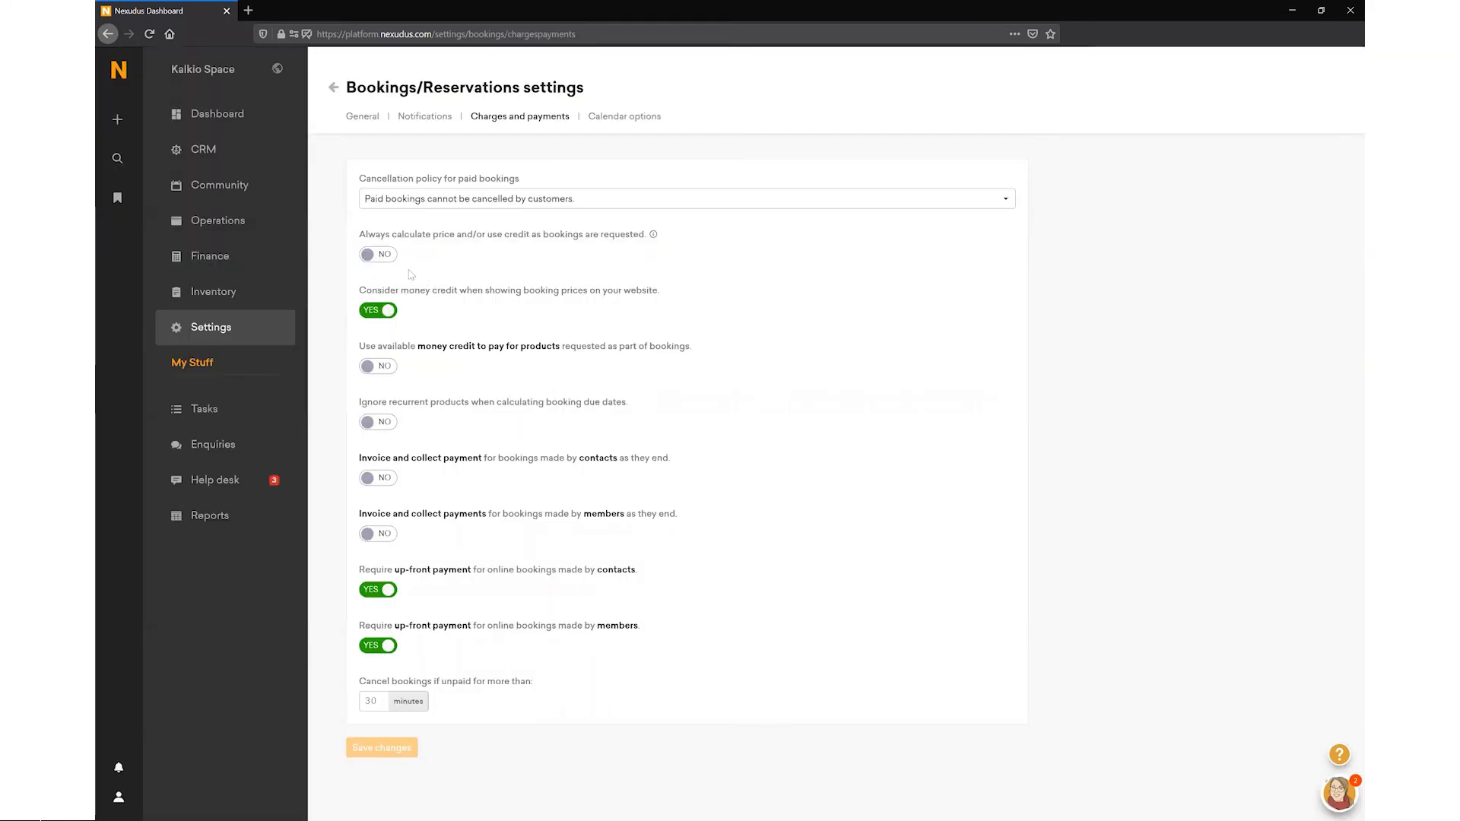
Step: Try the switches for always calculating booking prices and for using money credit to pay for products, restoring both
click(384, 260)
click(384, 262)
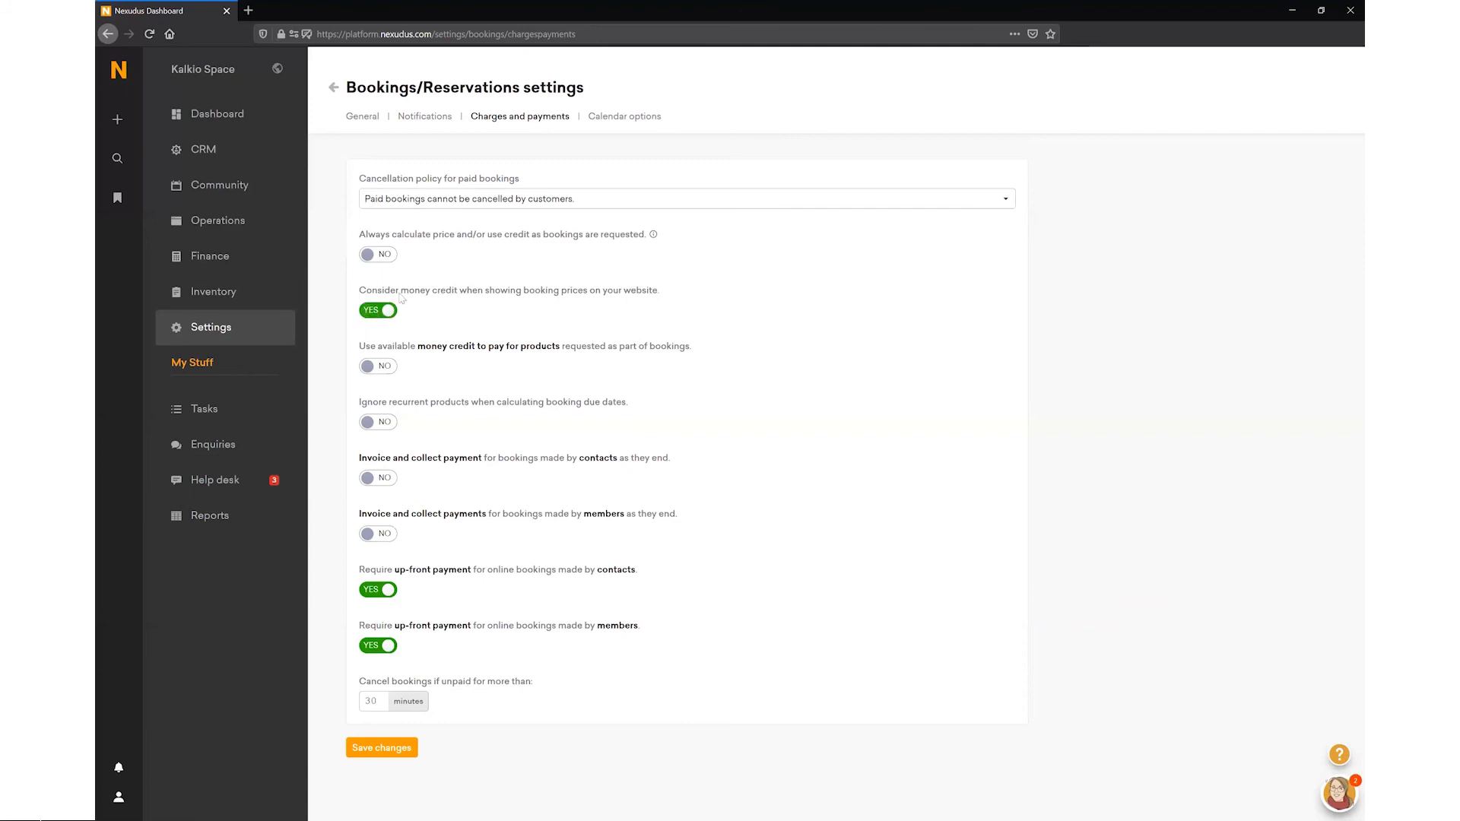
click(383, 369)
click(382, 370)
Step: Highlight the invoice-and-collect-payment option and the up-front payment option for contact bookings to review them
drag(356, 462, 485, 466)
click(486, 488)
drag(365, 570, 472, 571)
click(524, 619)
Step: Try turning off the up-front payment requirement for online bookings by contacts and members, and re-enable both
click(386, 591)
click(426, 626)
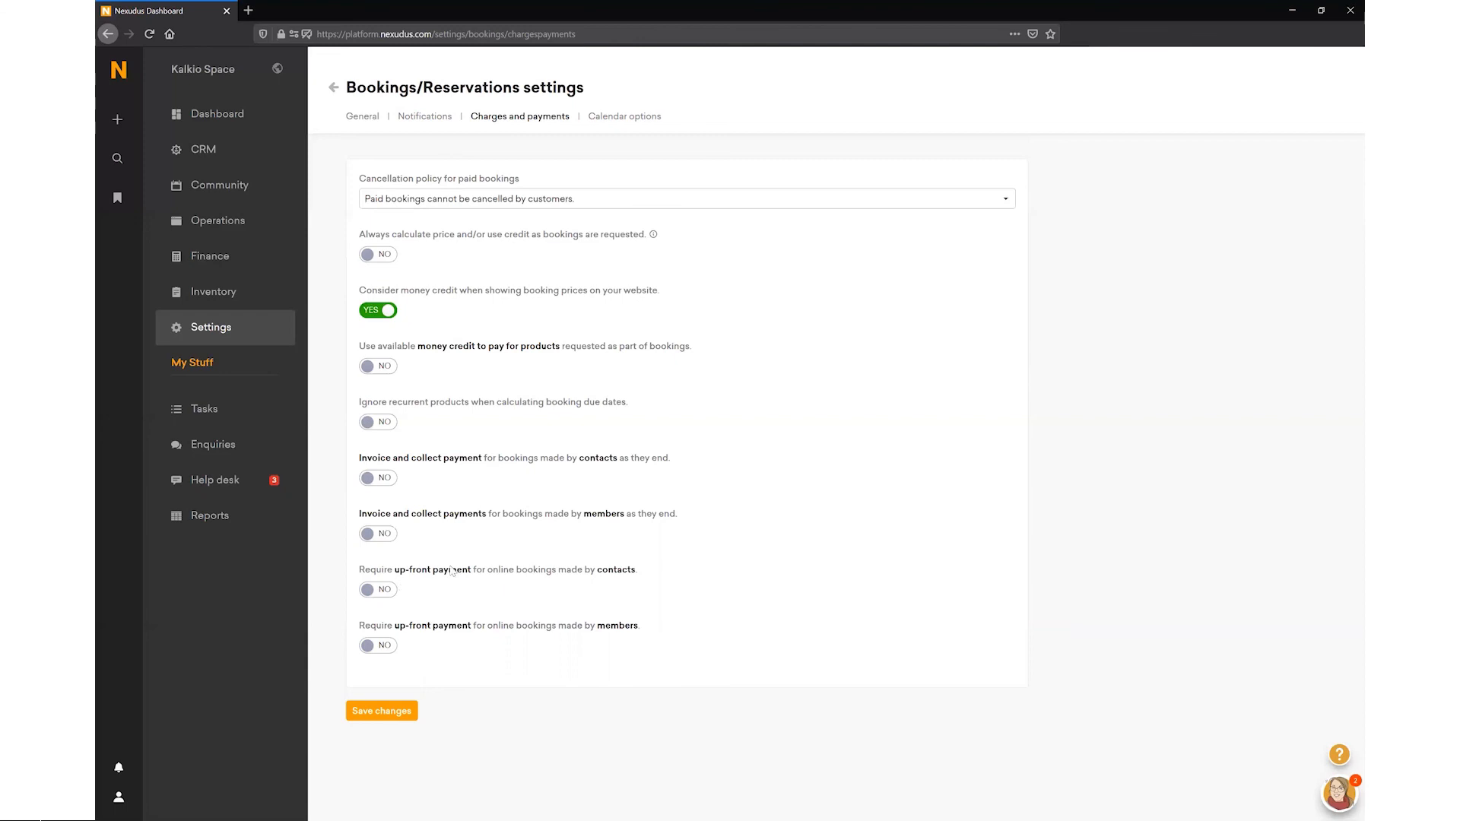
click(376, 595)
click(388, 647)
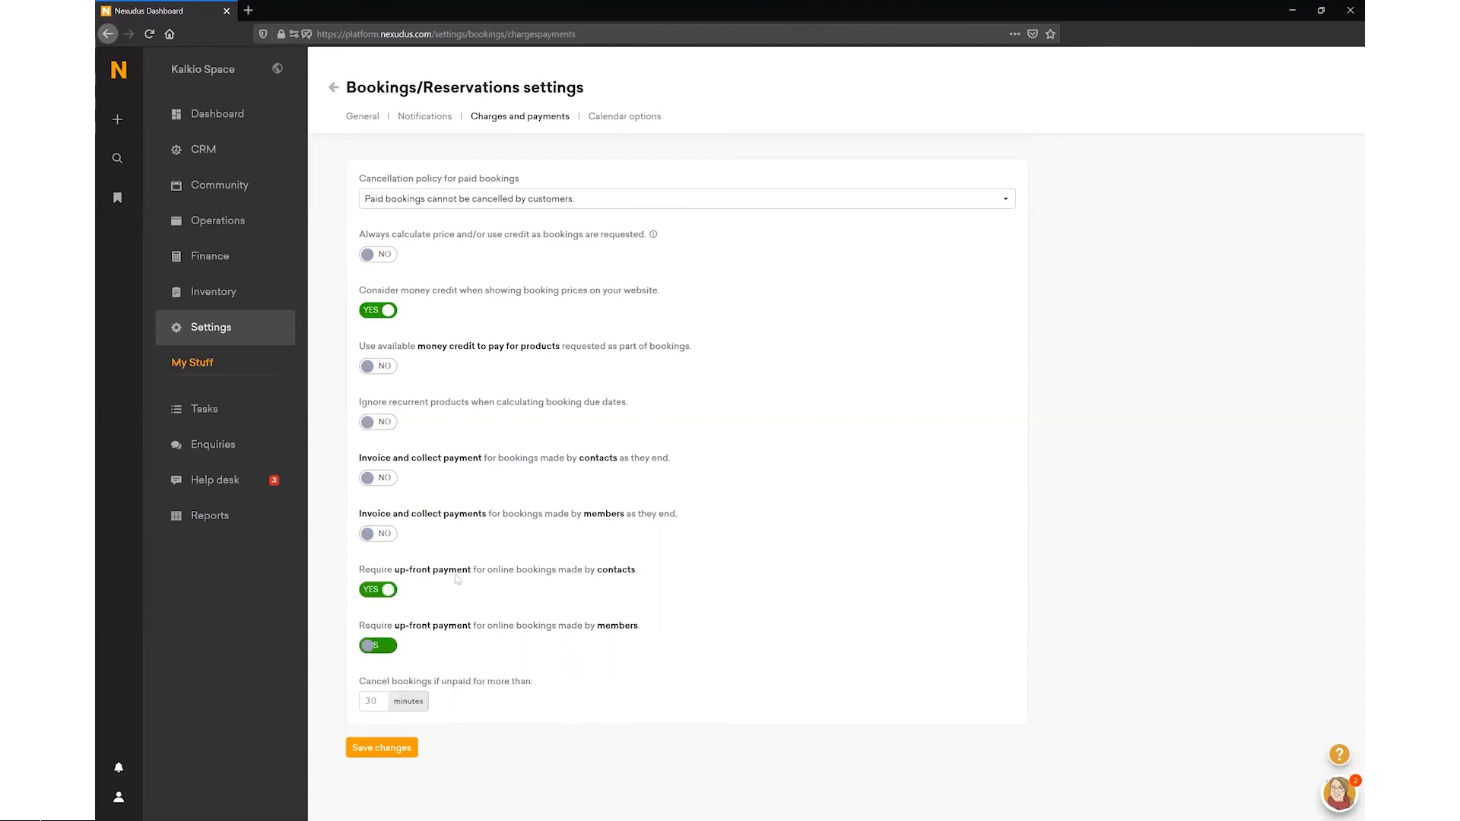
Step: Open the Billing and accounting settings and review the invoice details, Notifications, Contents and Tax sections
click(228, 327)
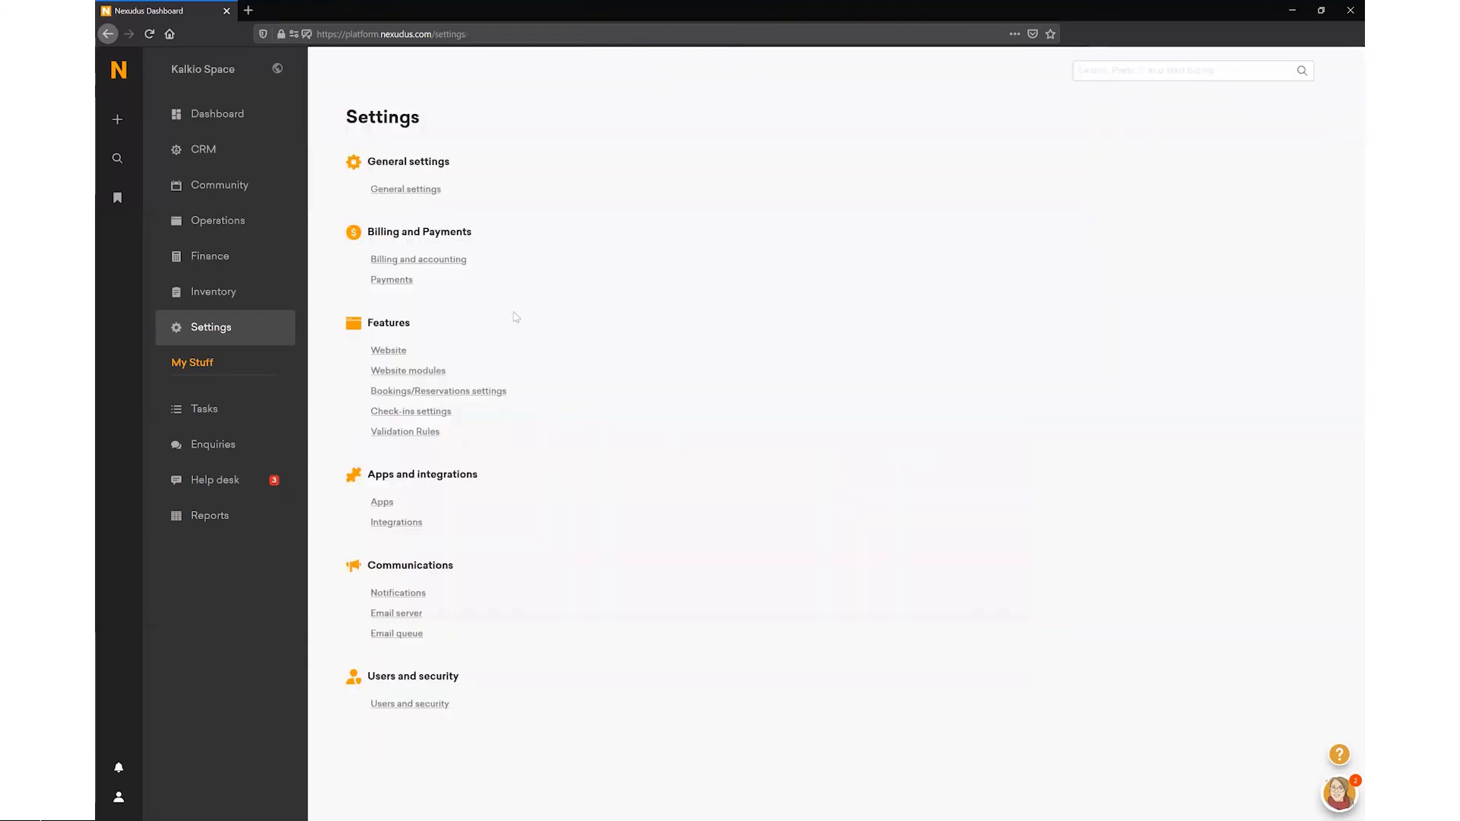
click(438, 263)
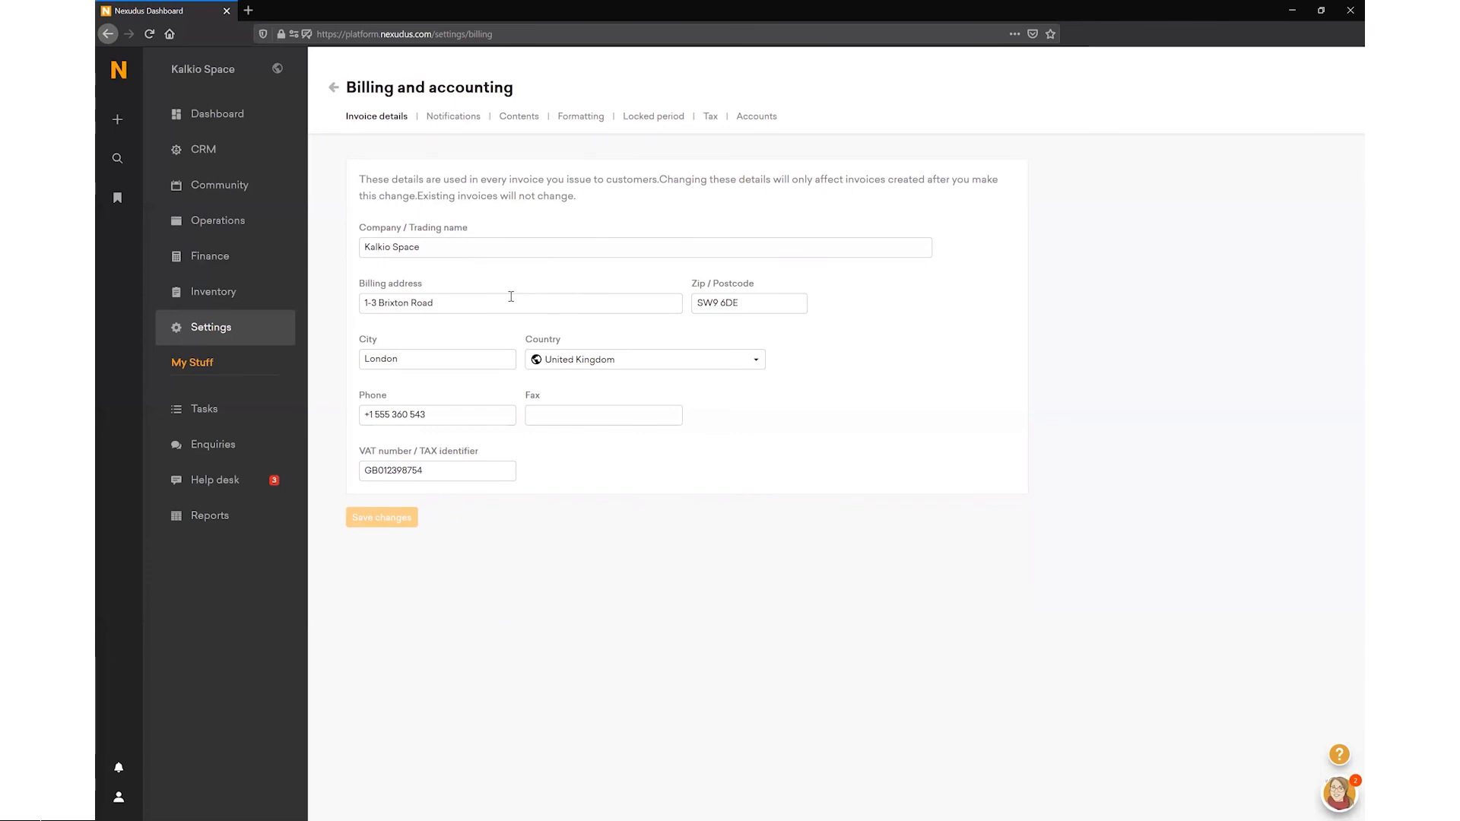
click(452, 116)
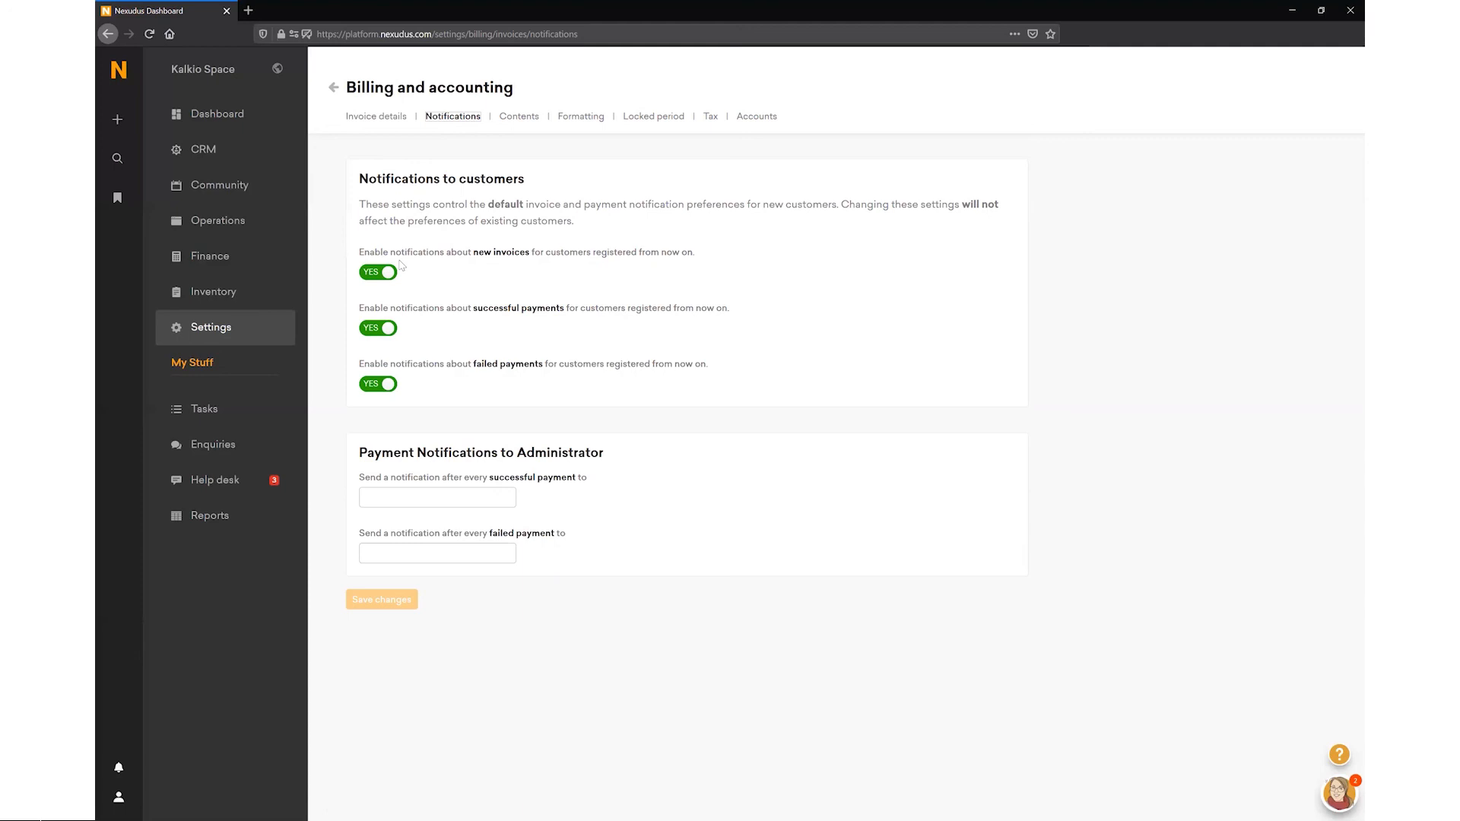
click(532, 119)
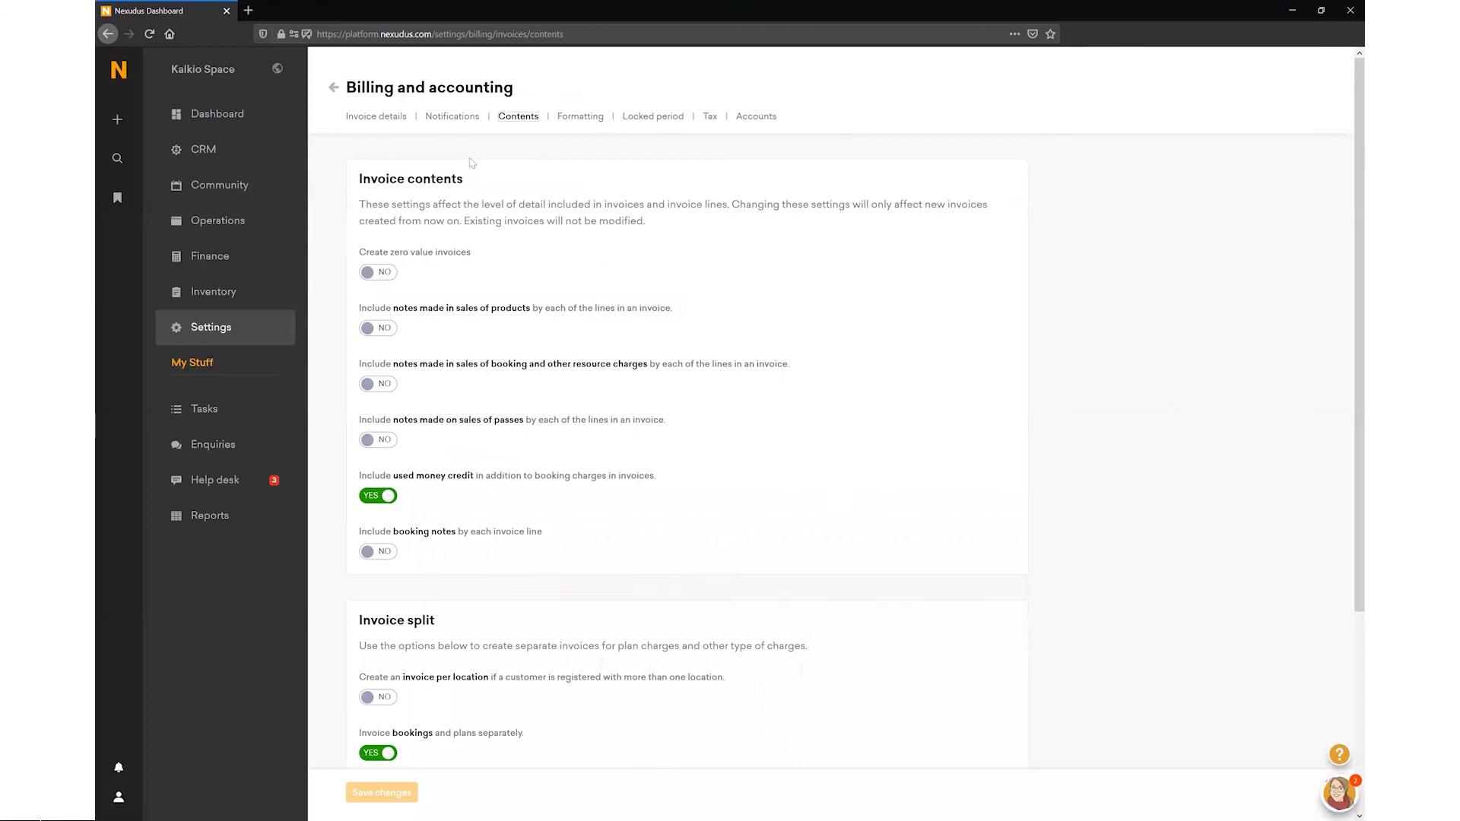
scroll(415, 351, down, 3)
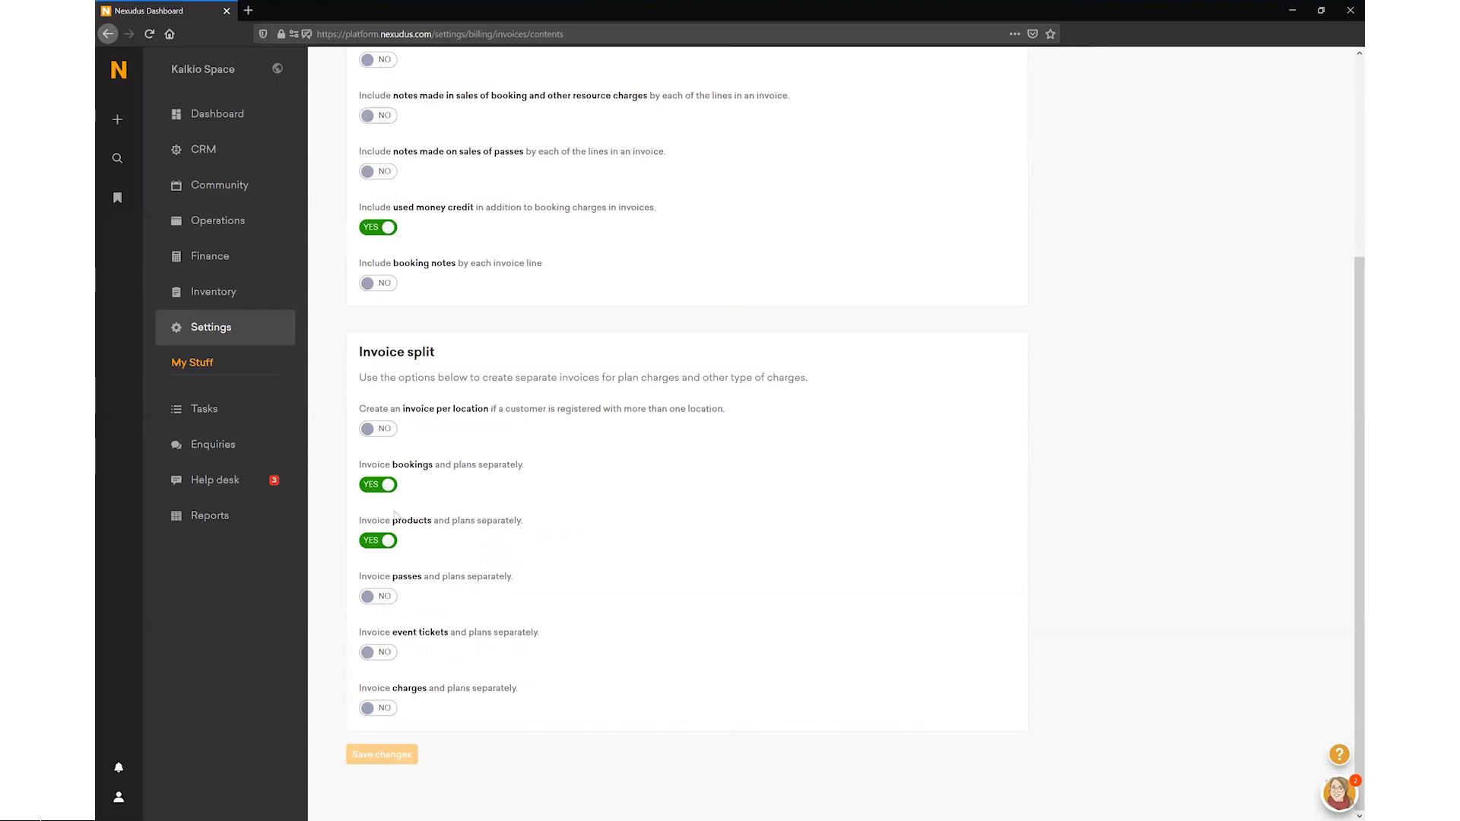
scroll(578, 304, up, 3)
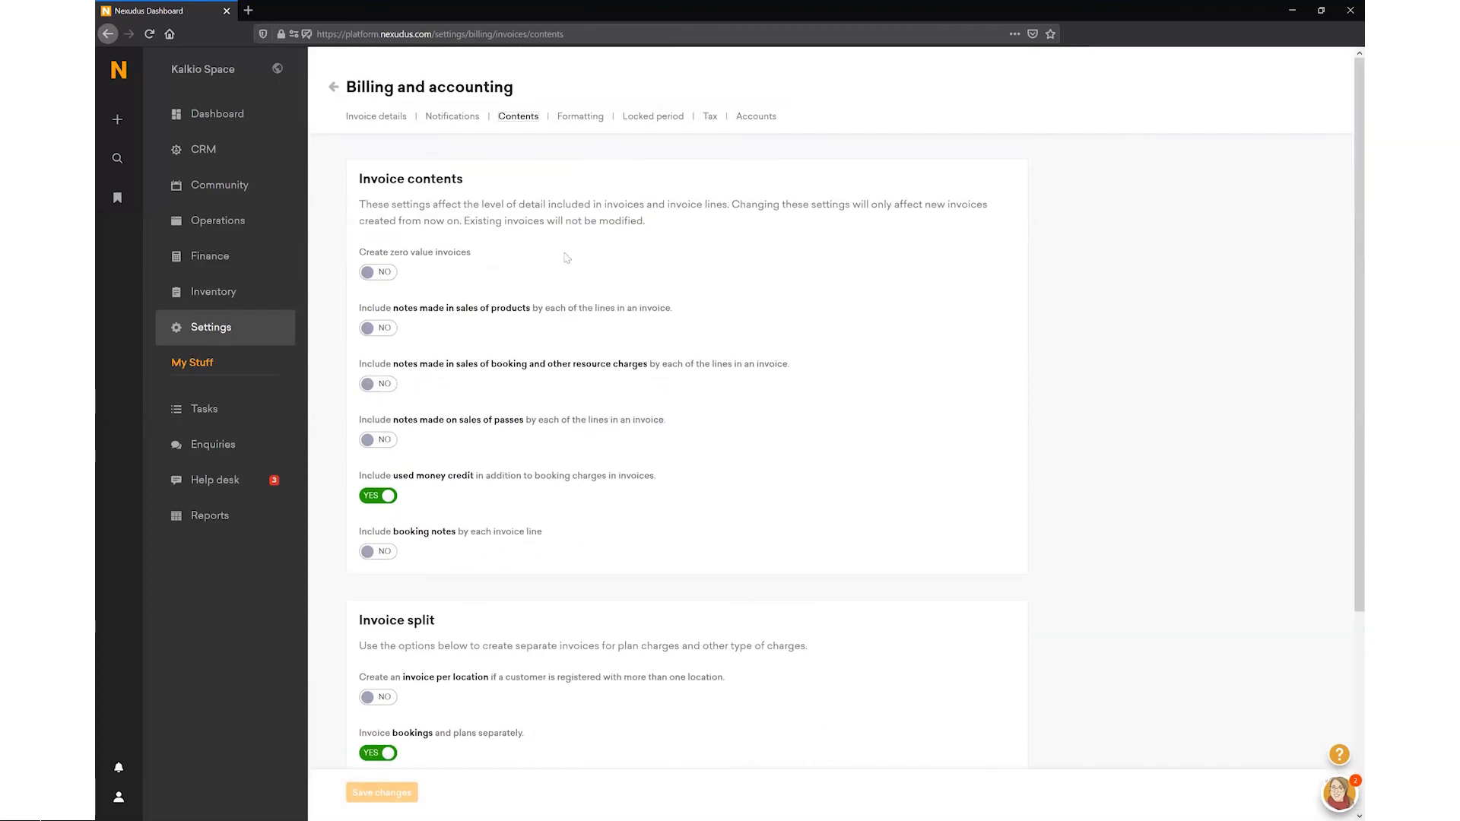
click(710, 116)
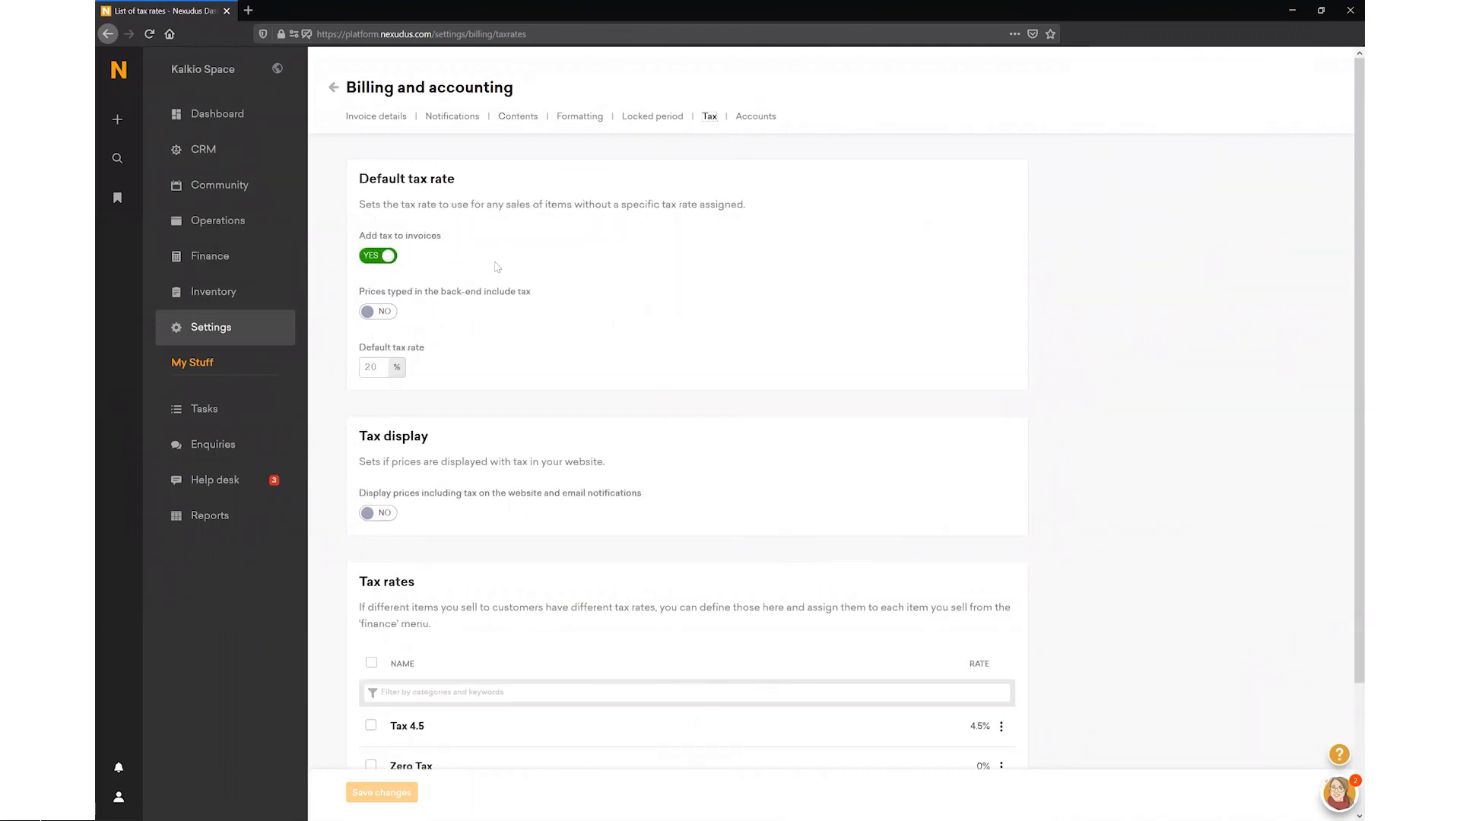
scroll(496, 266, down, 1)
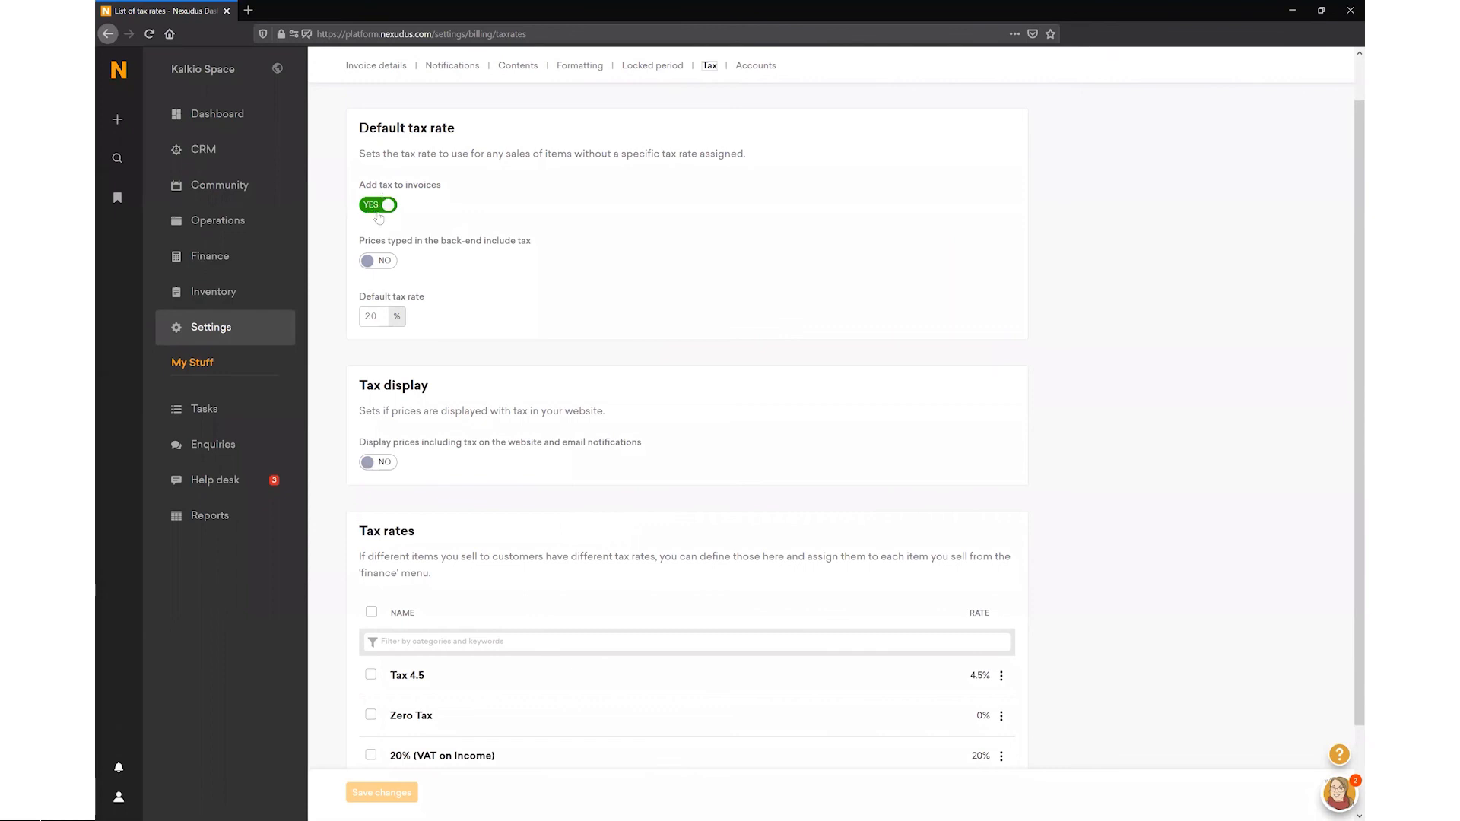
Step: Review the tax rates in the billing and accounting settings and open the list of financial accounts
scroll(381, 456, down, 2)
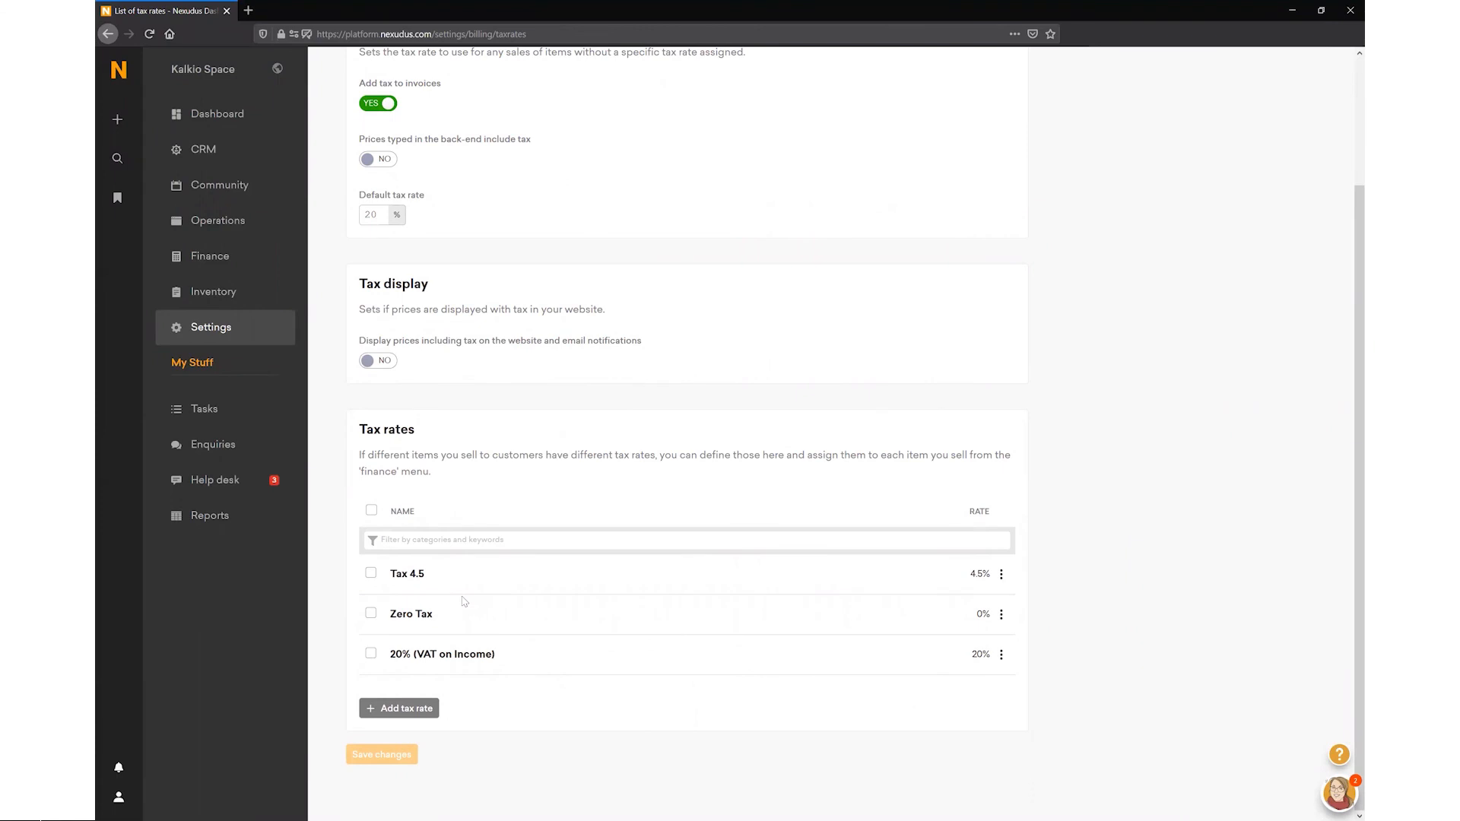
scroll(464, 601, up, 2)
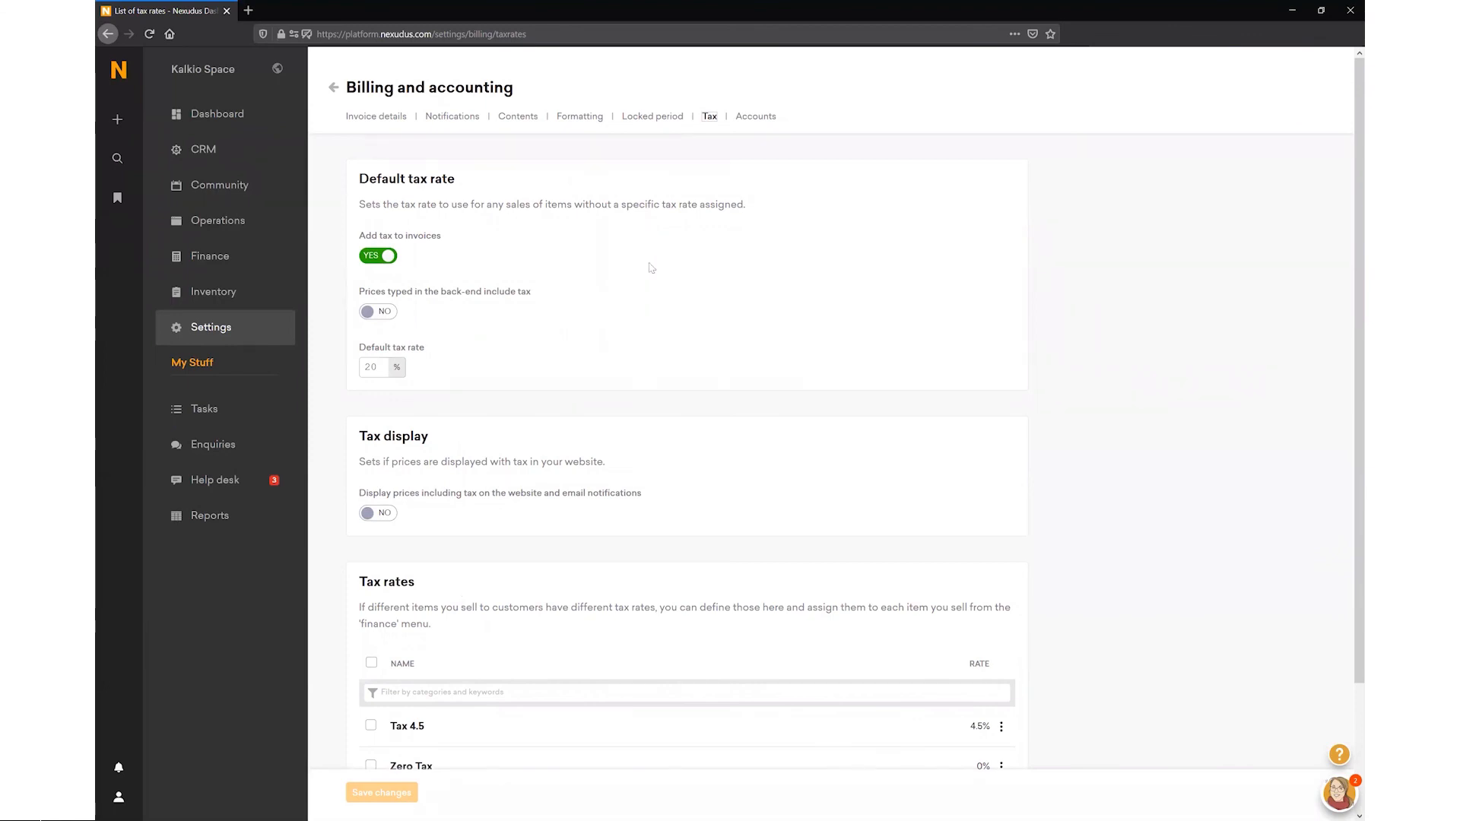
click(757, 118)
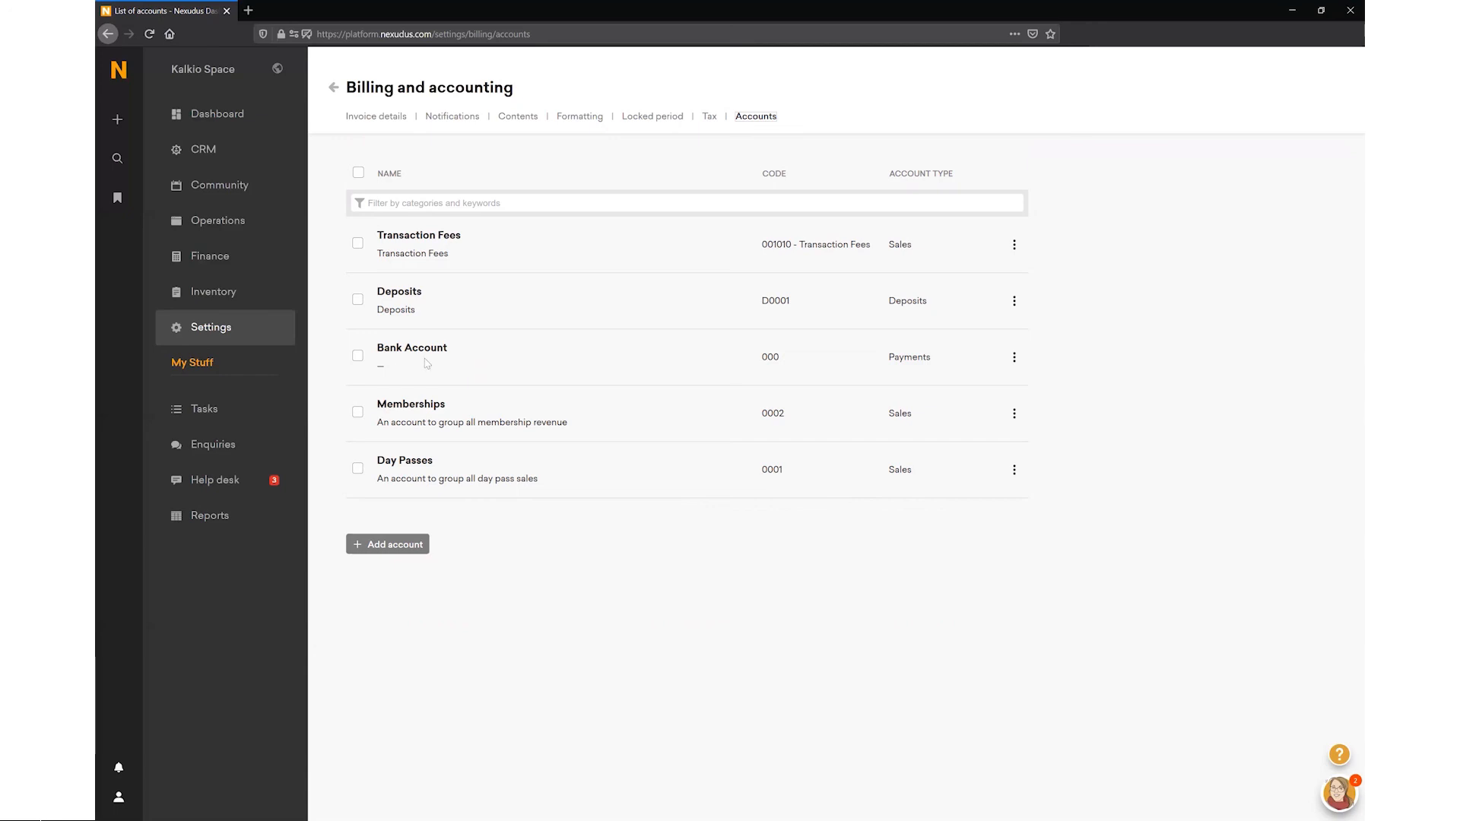
Step: Open the Payments settings and review the general options and the payment methods with their gateways
click(254, 341)
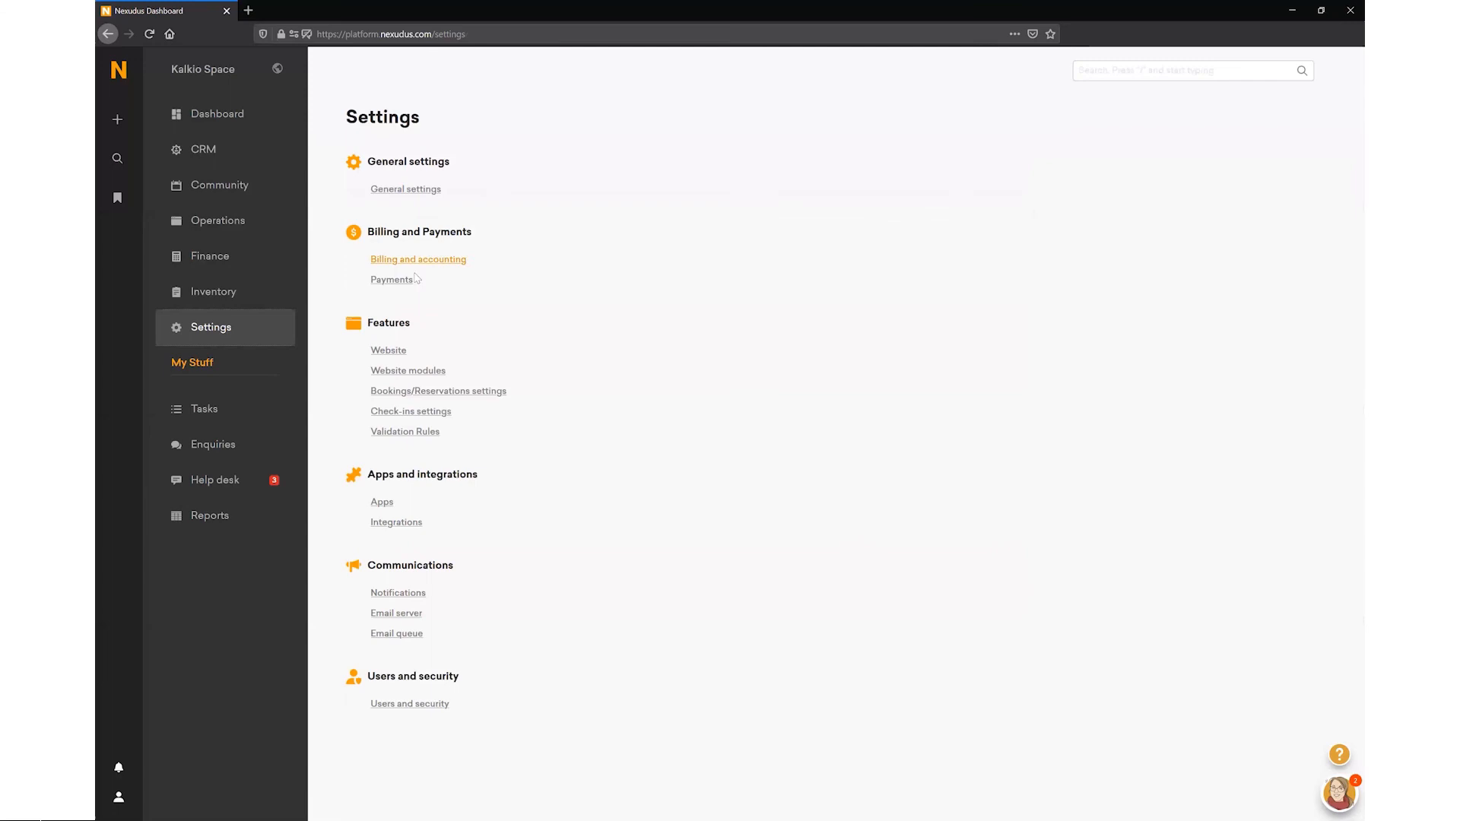
click(372, 277)
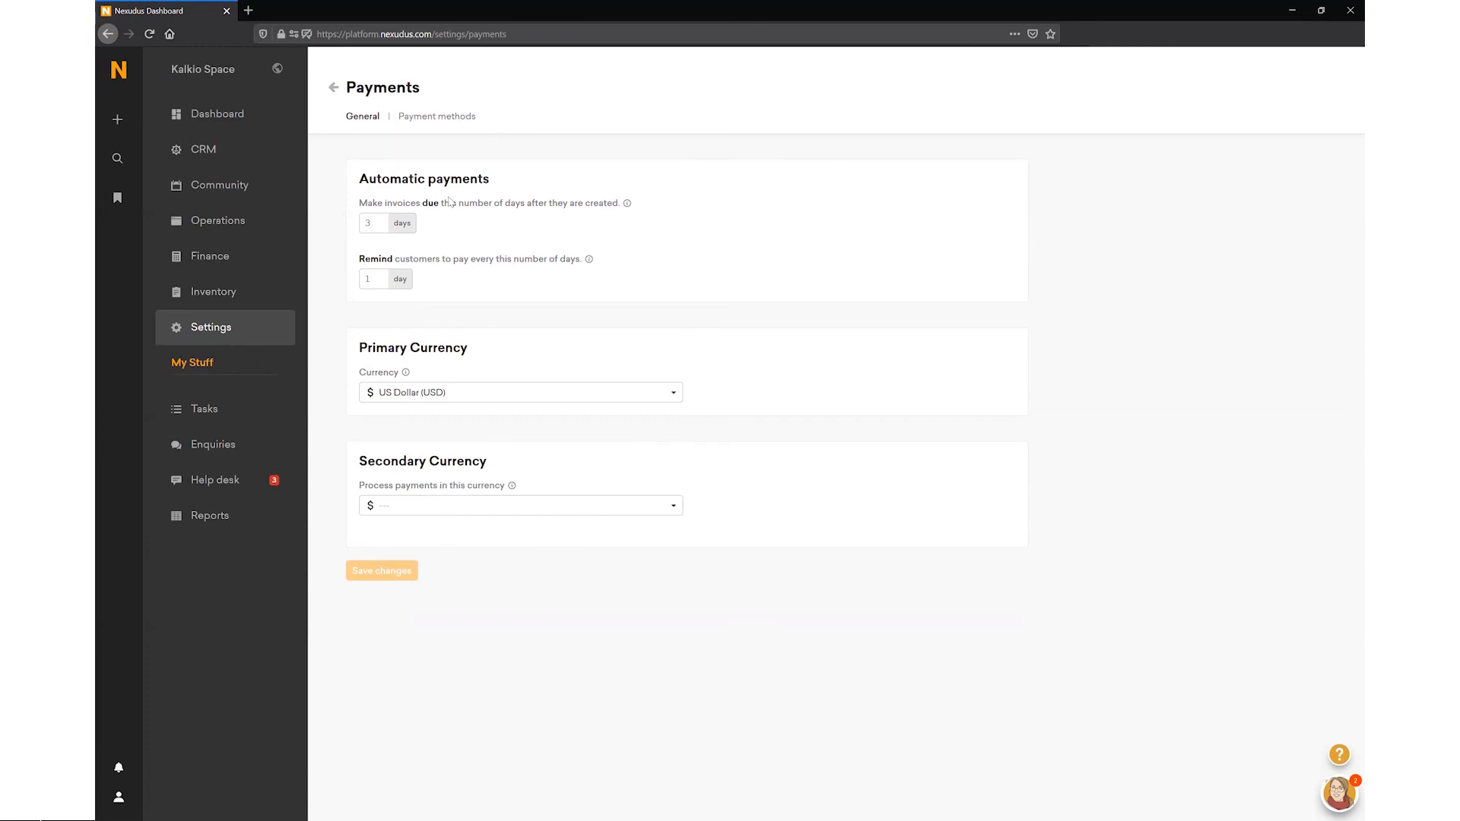
click(457, 118)
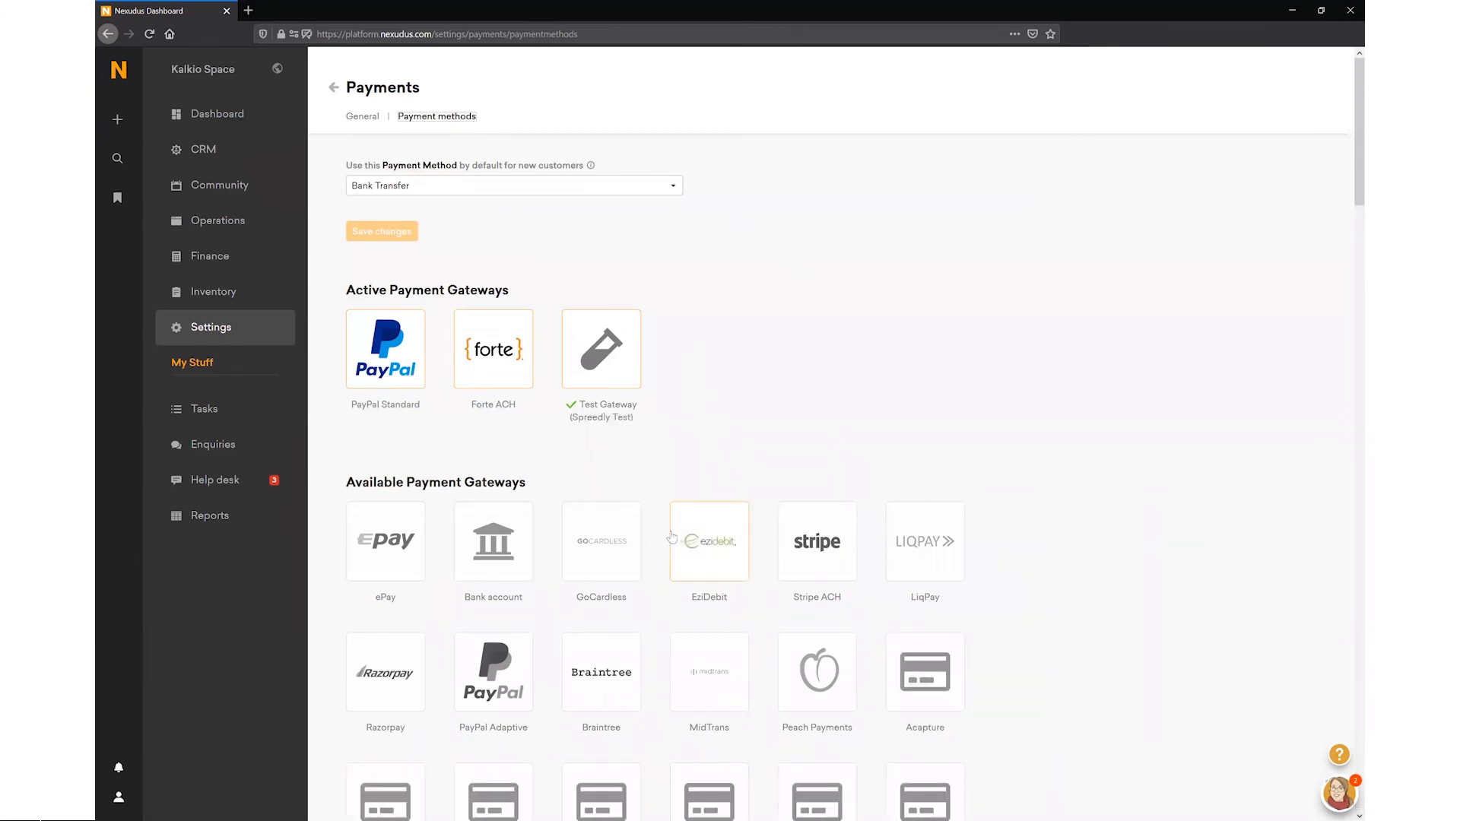
Step: Inspect the GoCardless gateway settings, close them without changes, and return to the dashboard
click(587, 562)
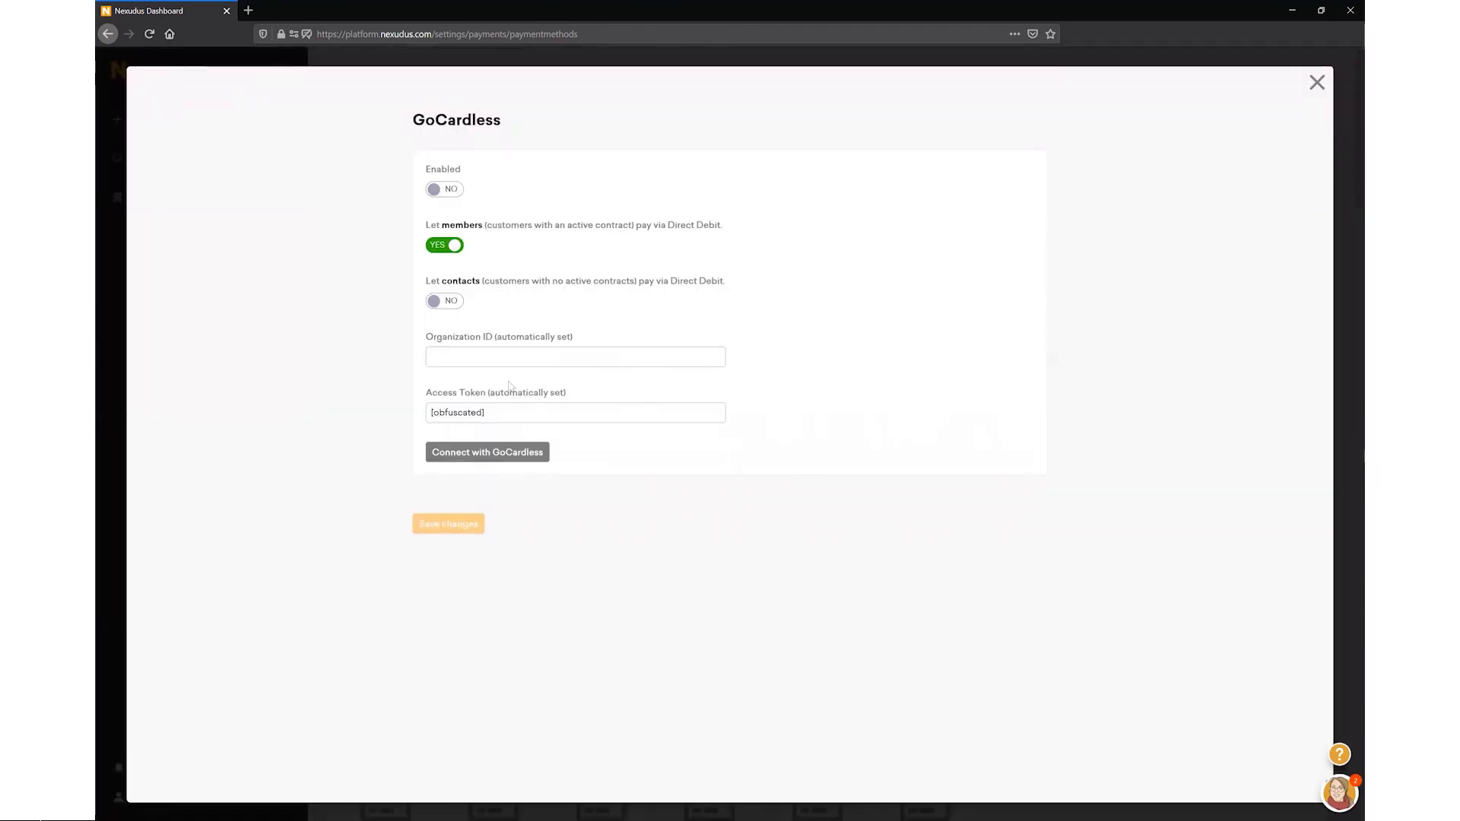
click(1316, 84)
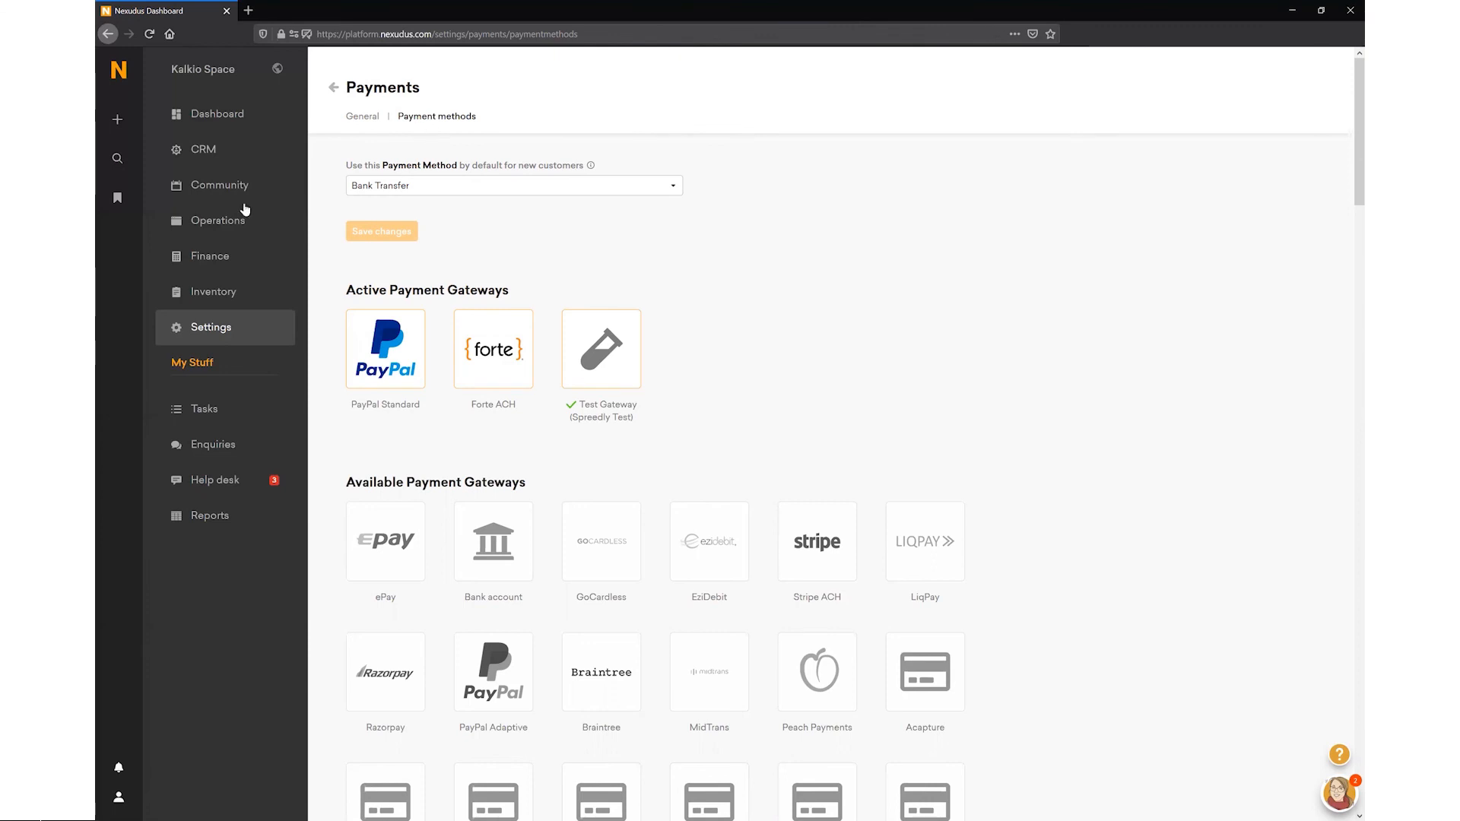
click(215, 118)
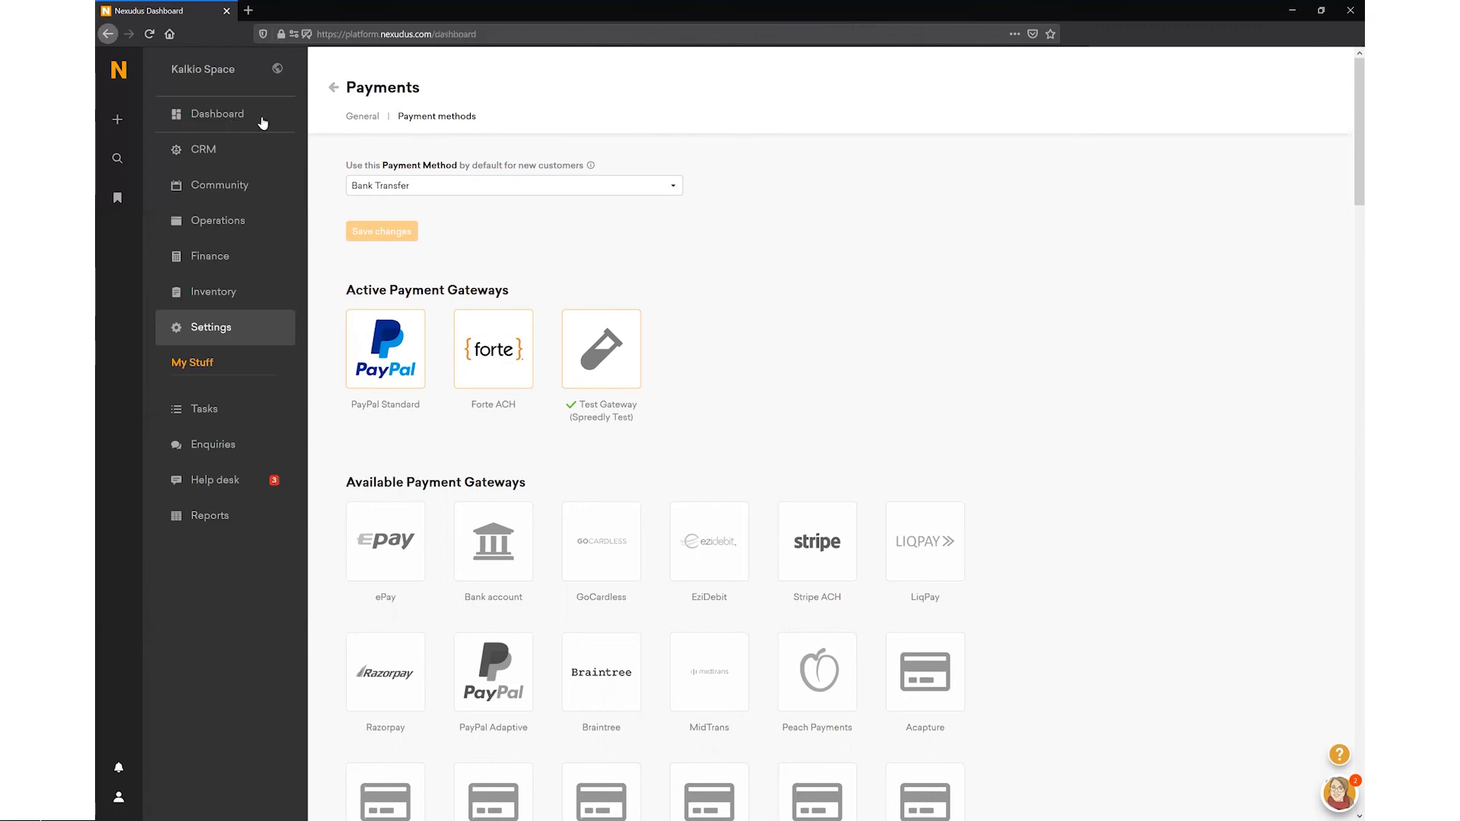